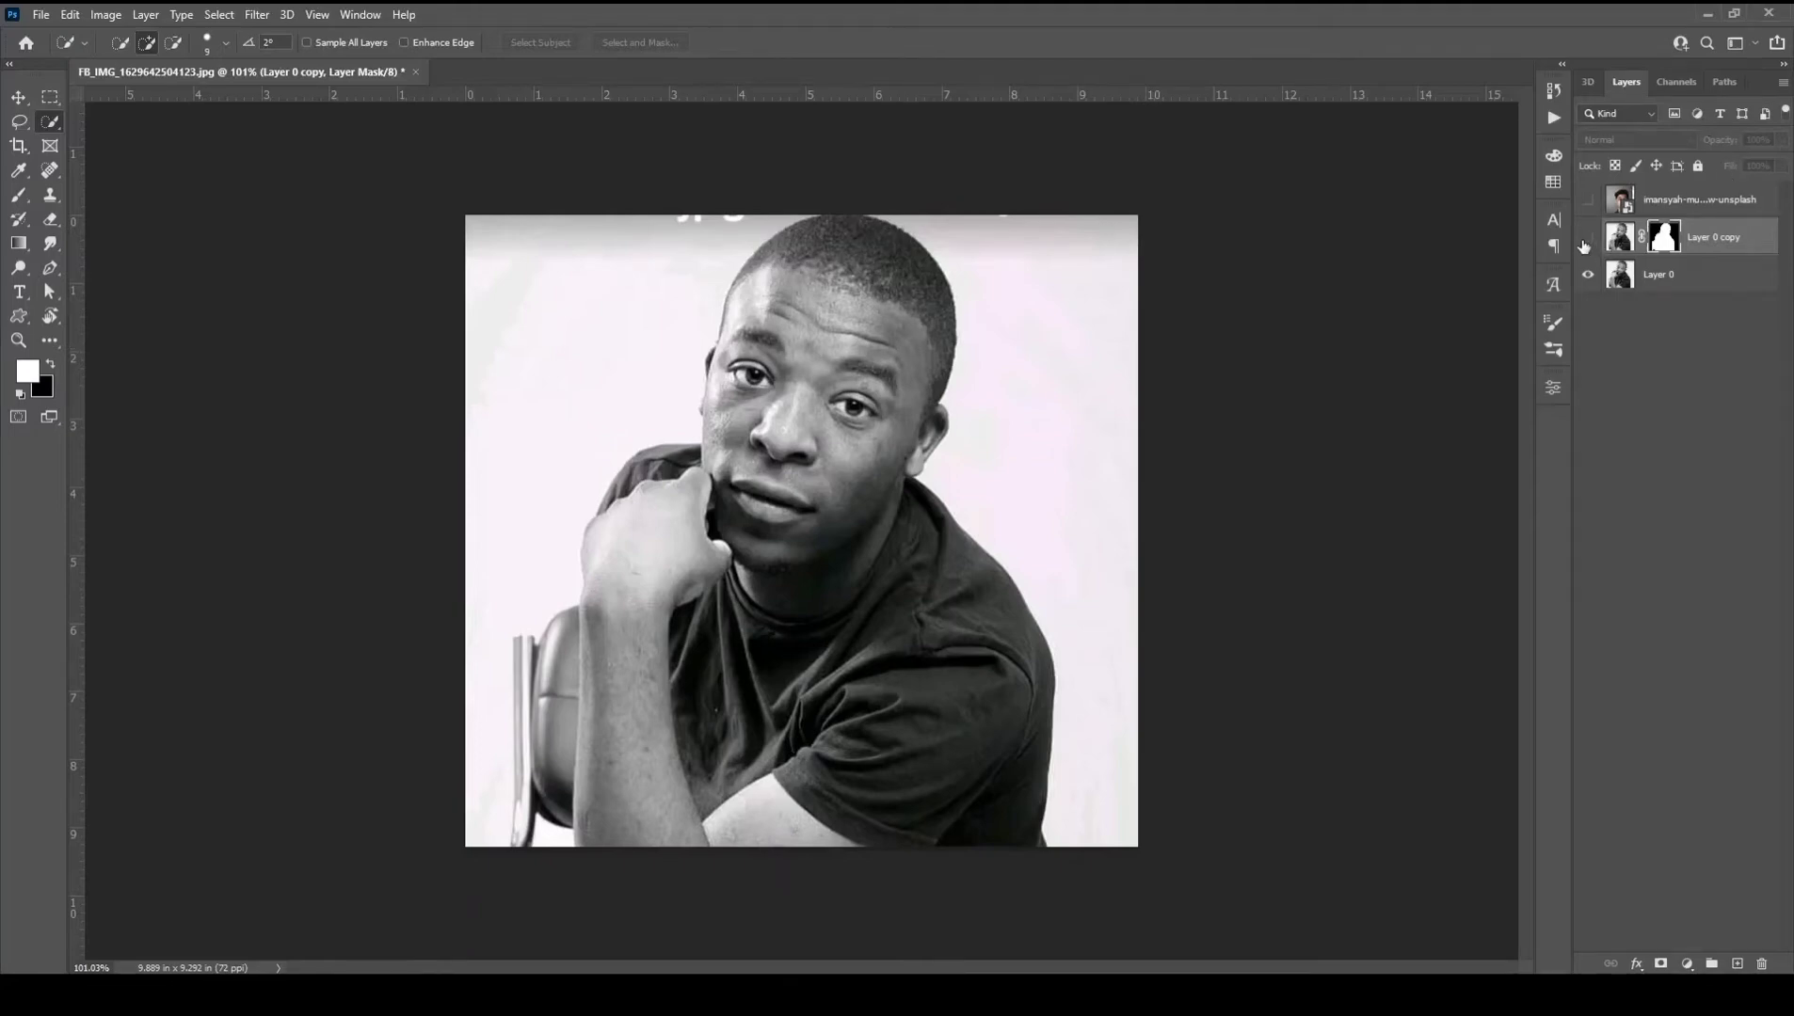
# Toggle layer visibility to compare the cut-out portrait with the original photo
pyautogui.click(1585, 241)
pyautogui.click(1587, 274)
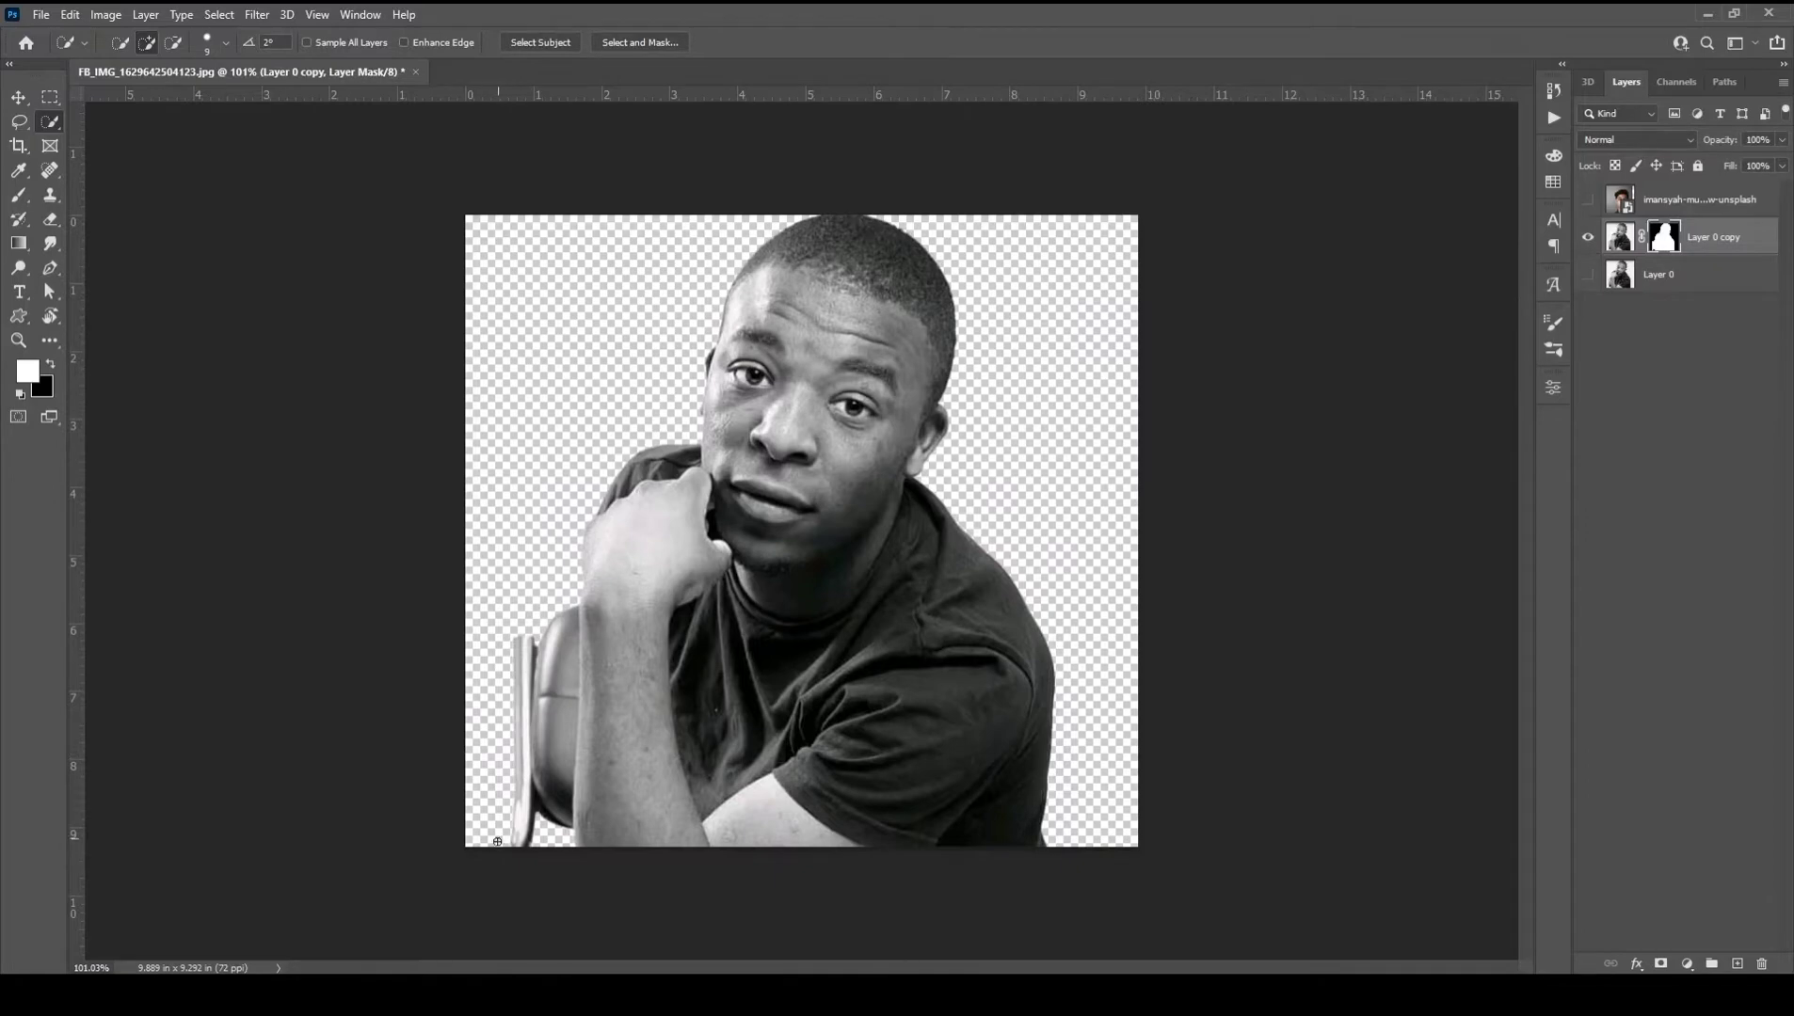
pyautogui.click(1588, 238)
pyautogui.click(1587, 275)
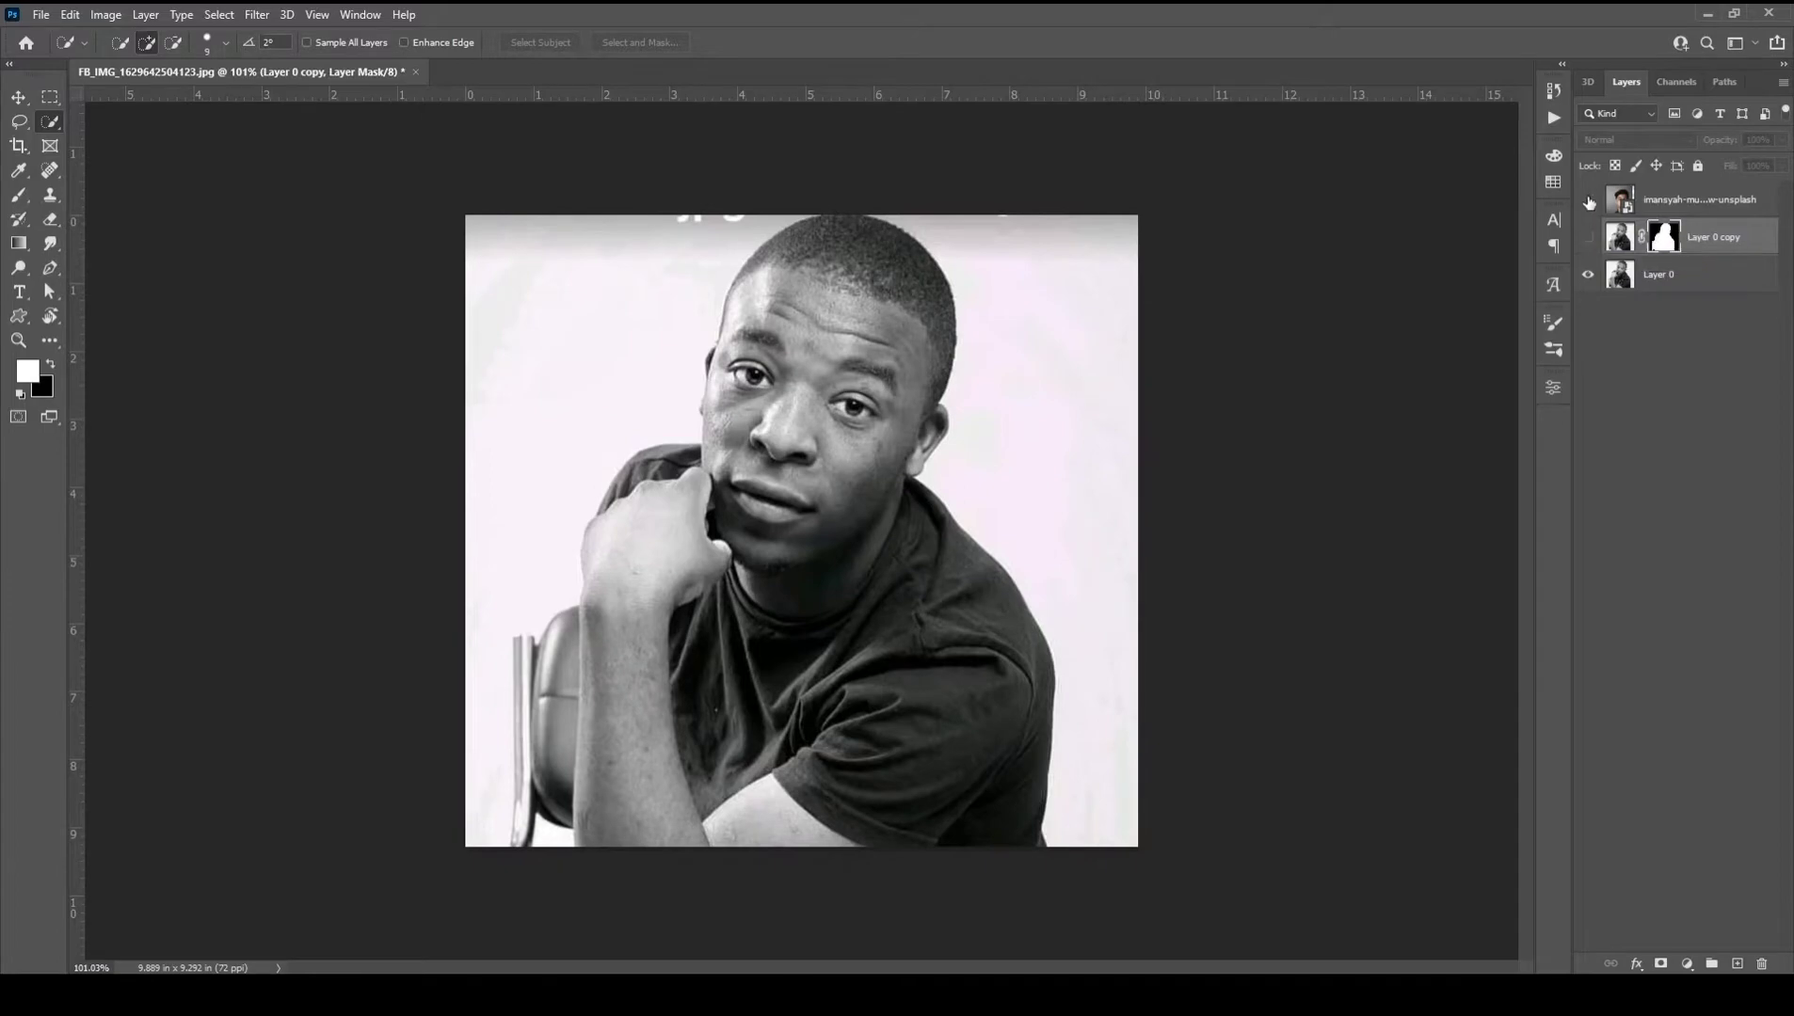
# Show the colour reference portrait and move it to cover the canvas
pyautogui.click(1588, 199)
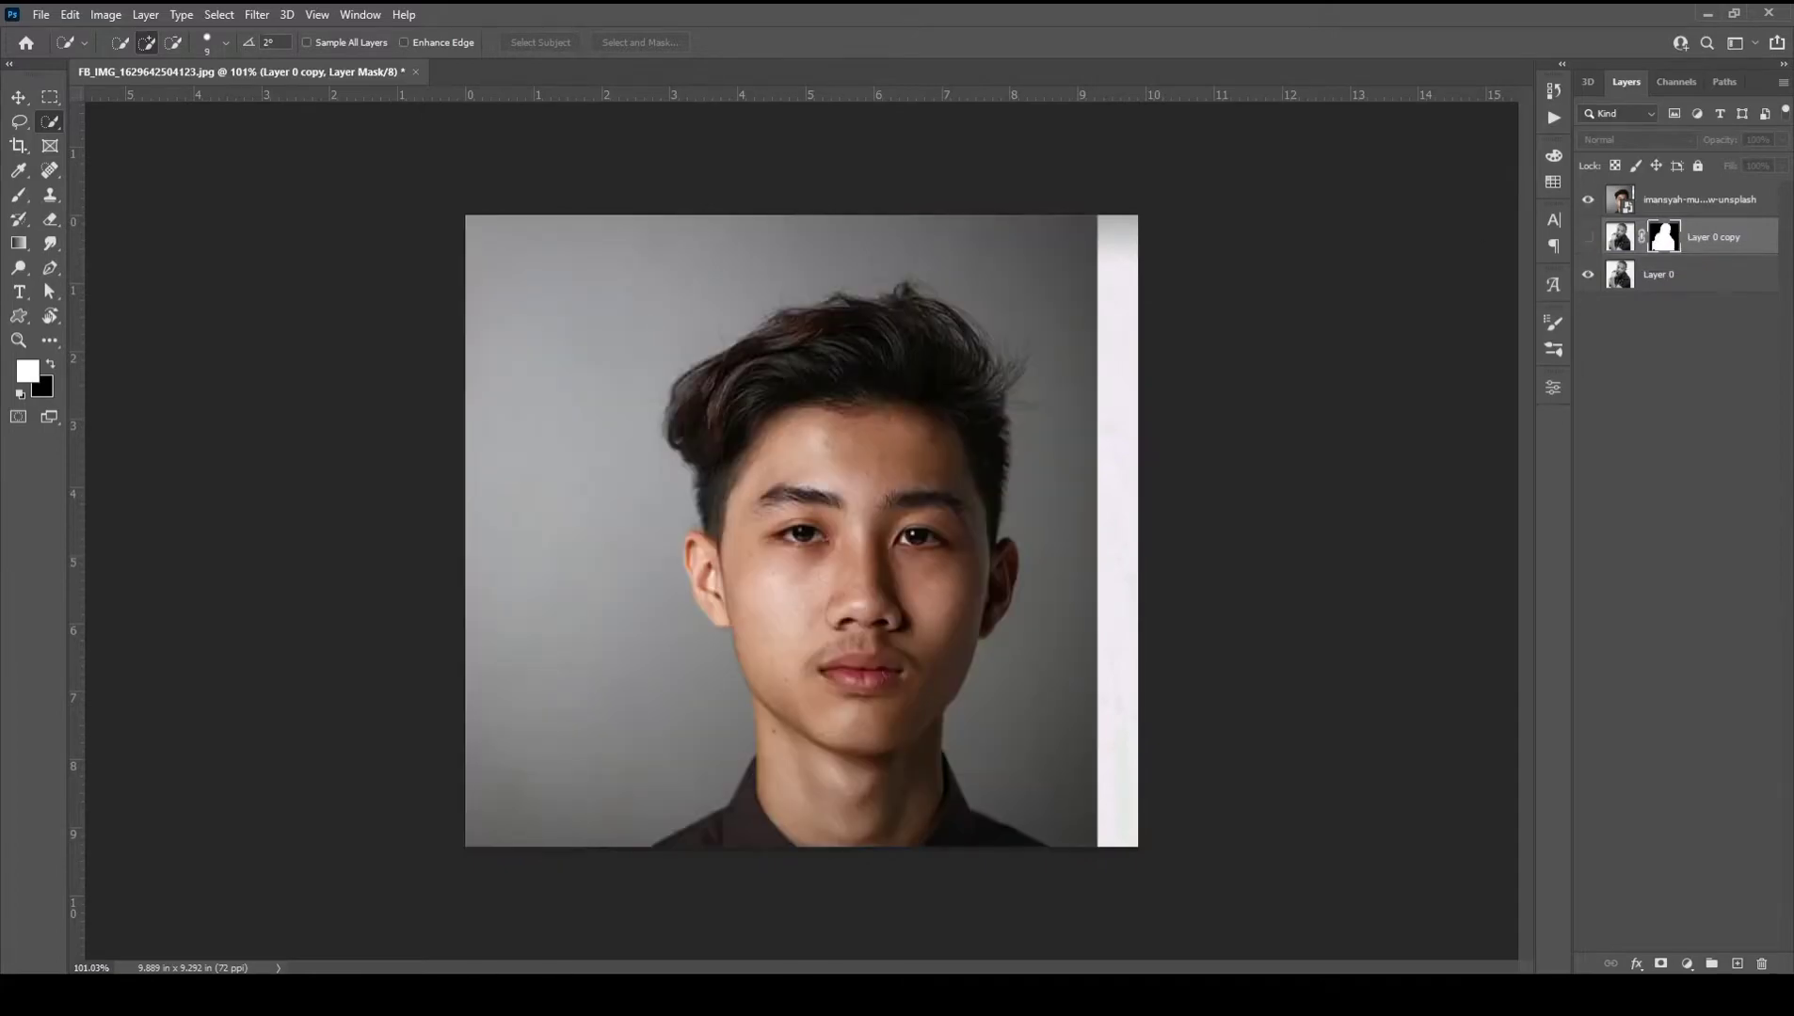
pyautogui.click(19, 97)
pyautogui.moveTo(772, 521); pyautogui.dragTo(498, 503)
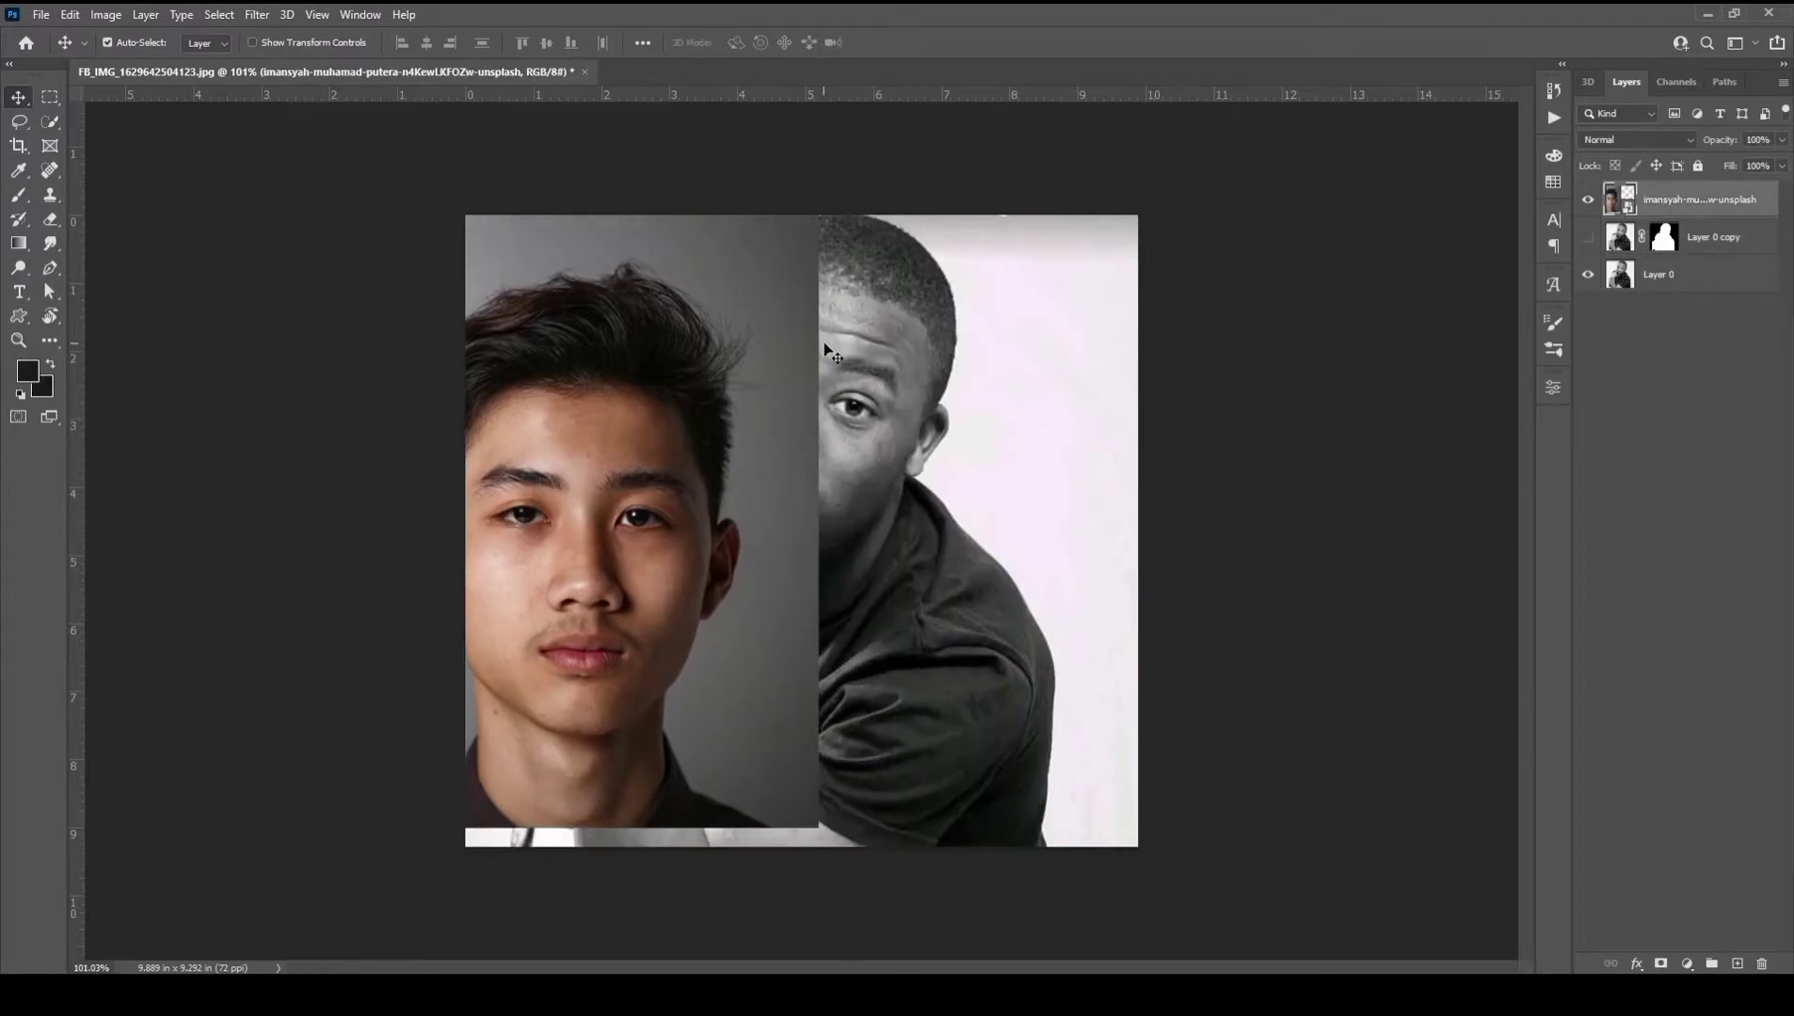
pyautogui.moveTo(645, 484); pyautogui.dragTo(952, 498)
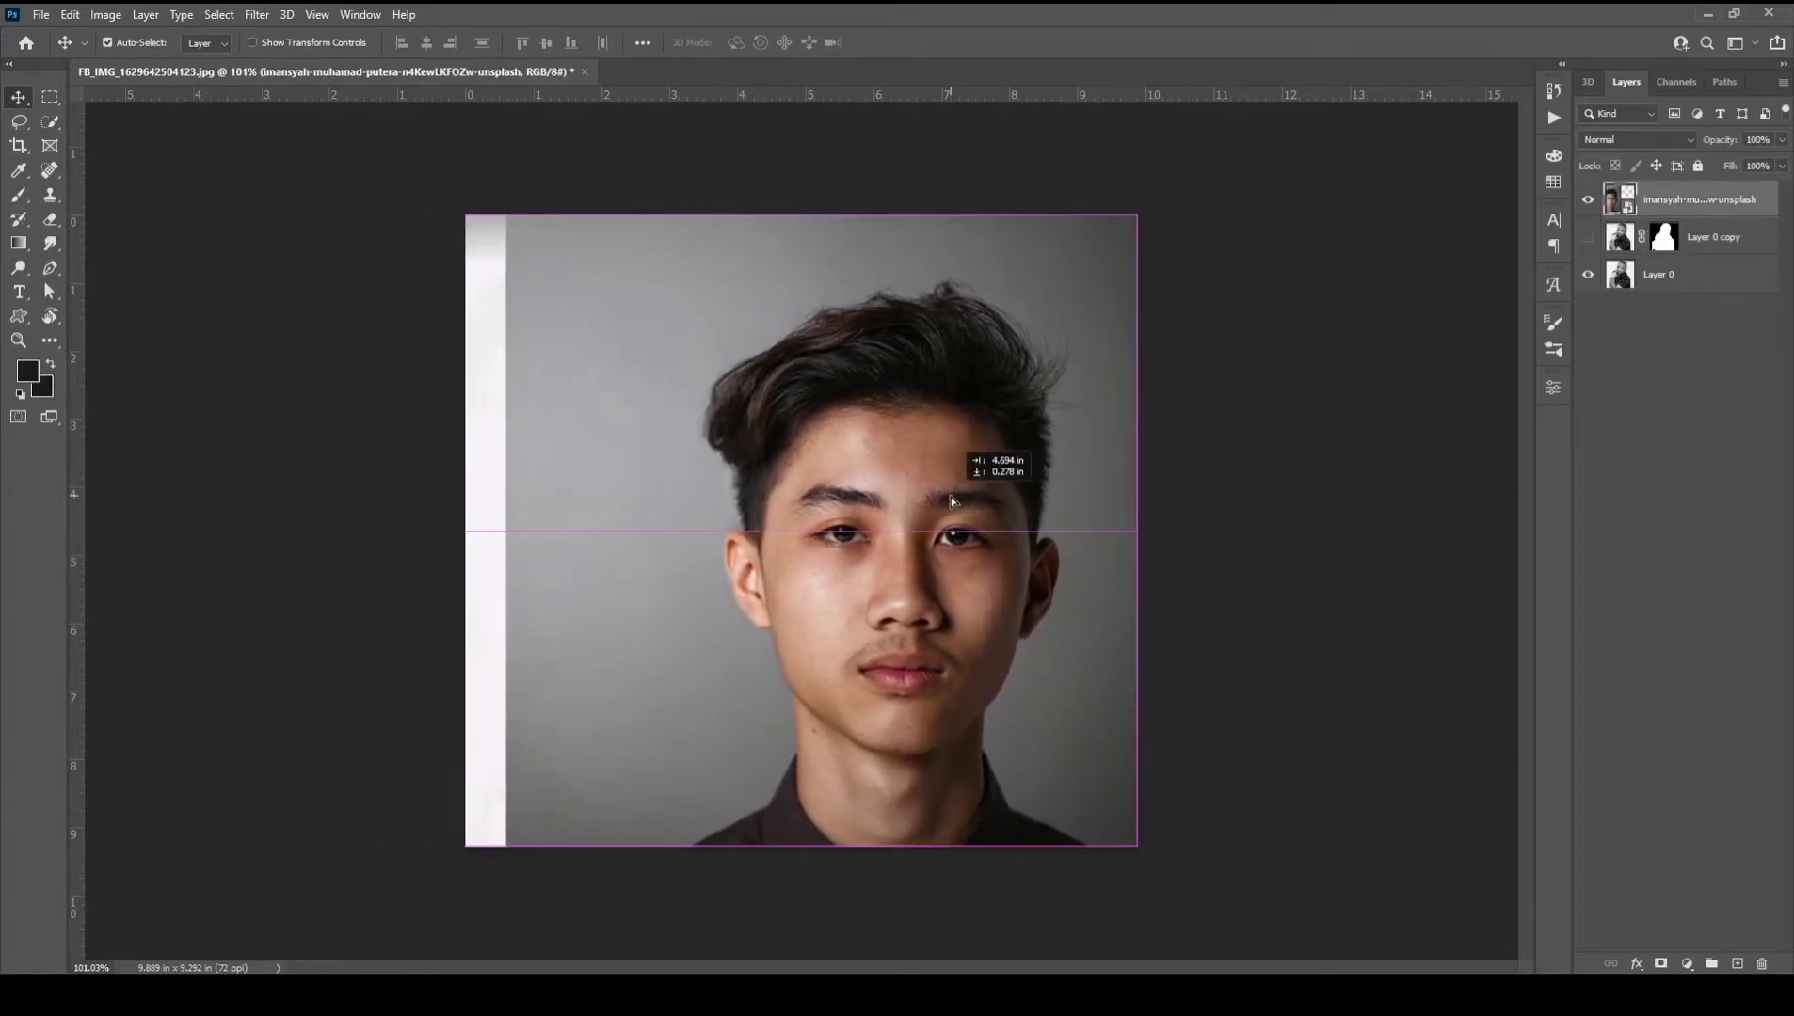
# Add a new empty layer and set the Eyedropper sample size to 5 by 5 Average
pyautogui.click(1737, 964)
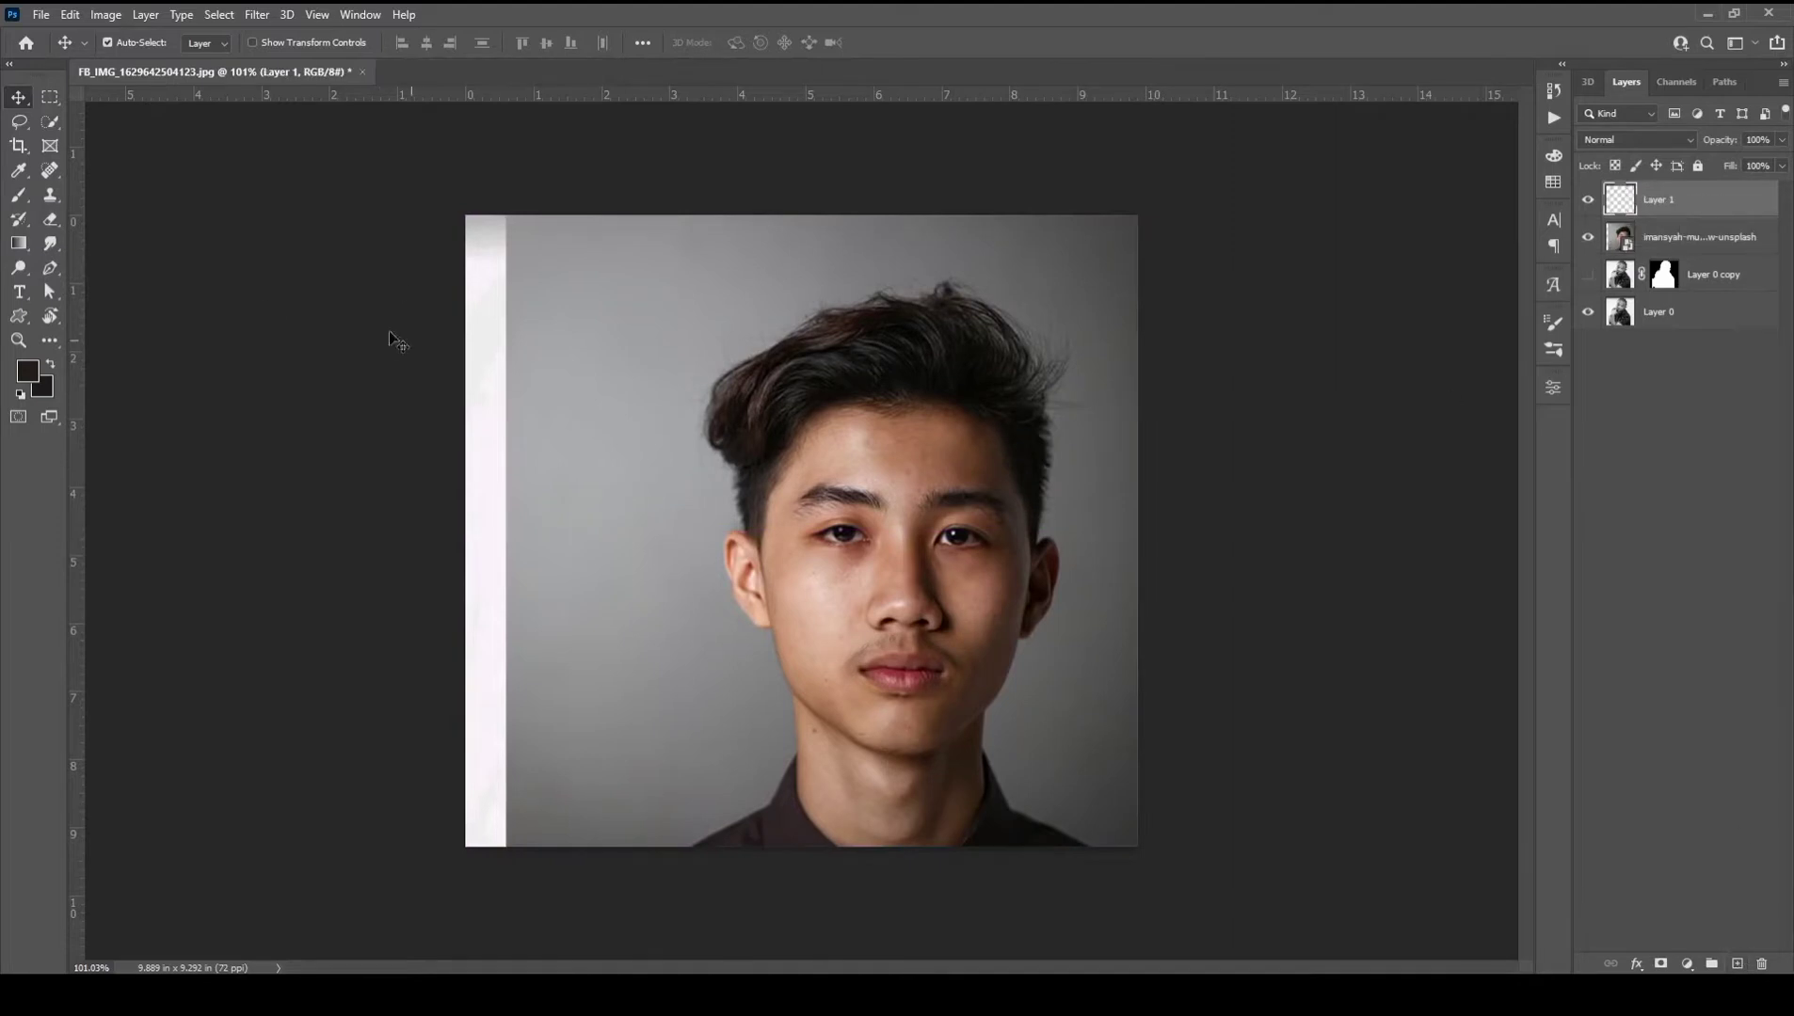
pyautogui.click(19, 173)
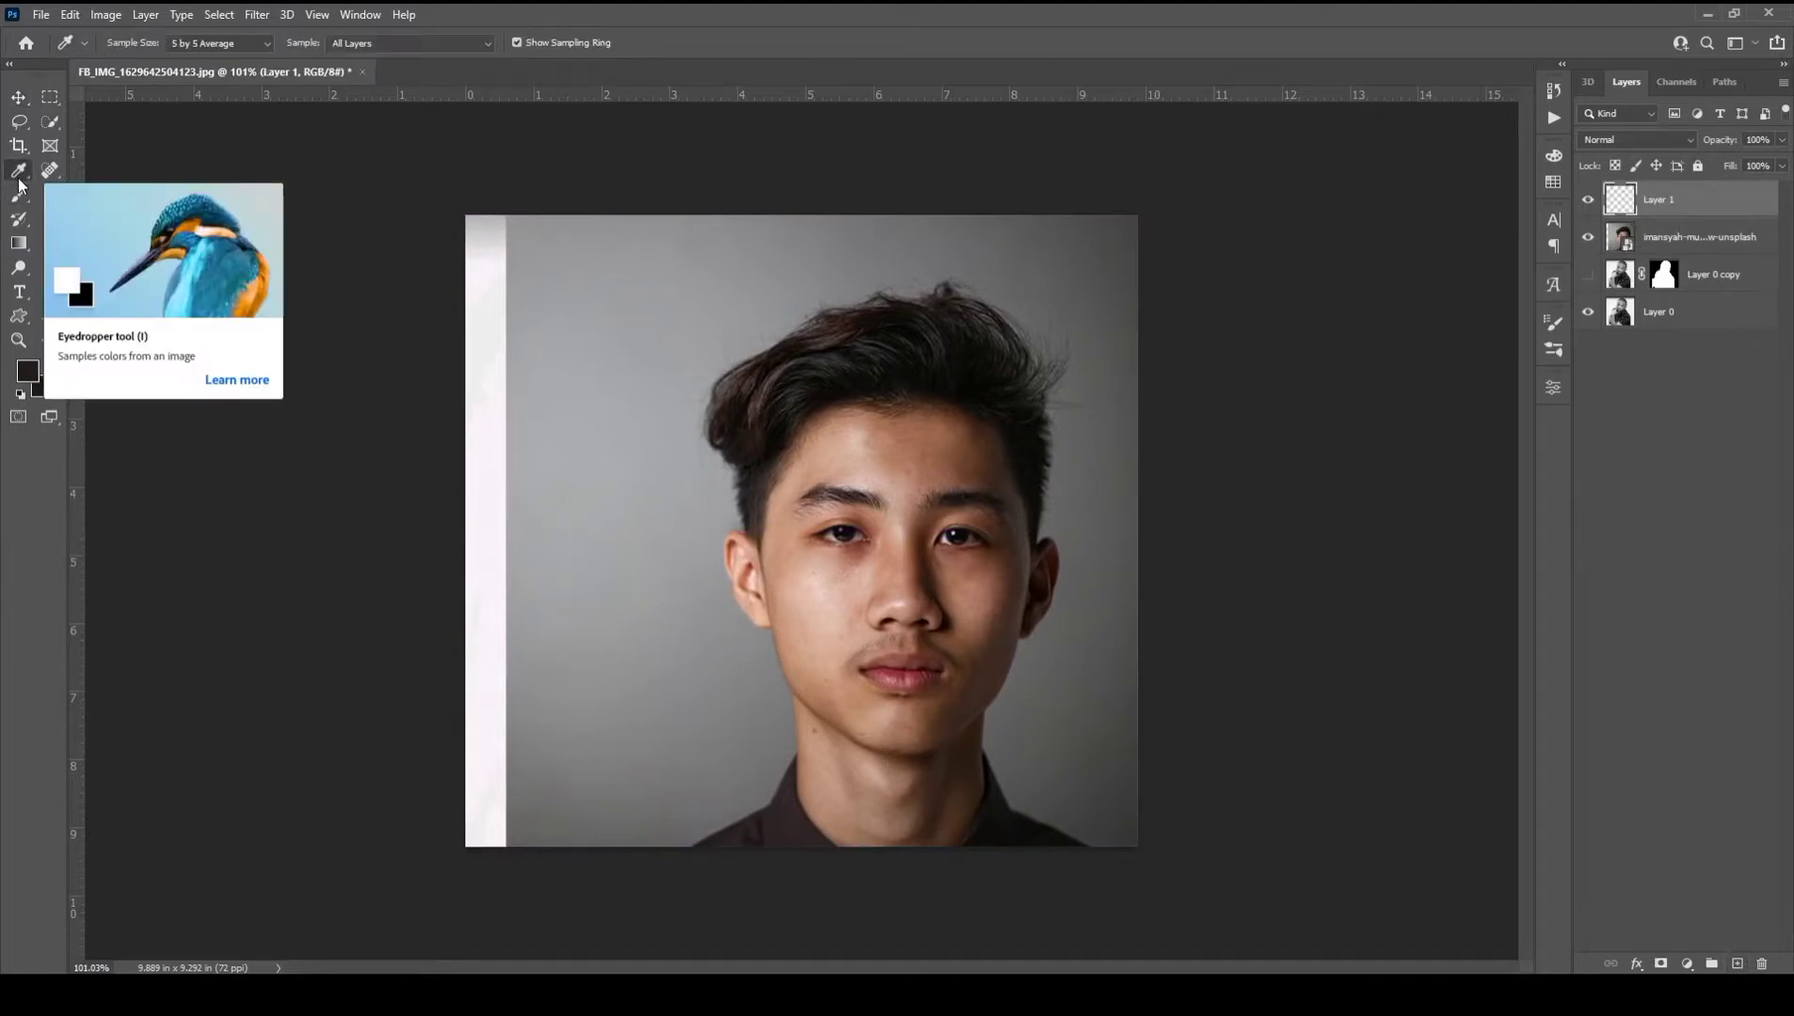
pyautogui.click(215, 45)
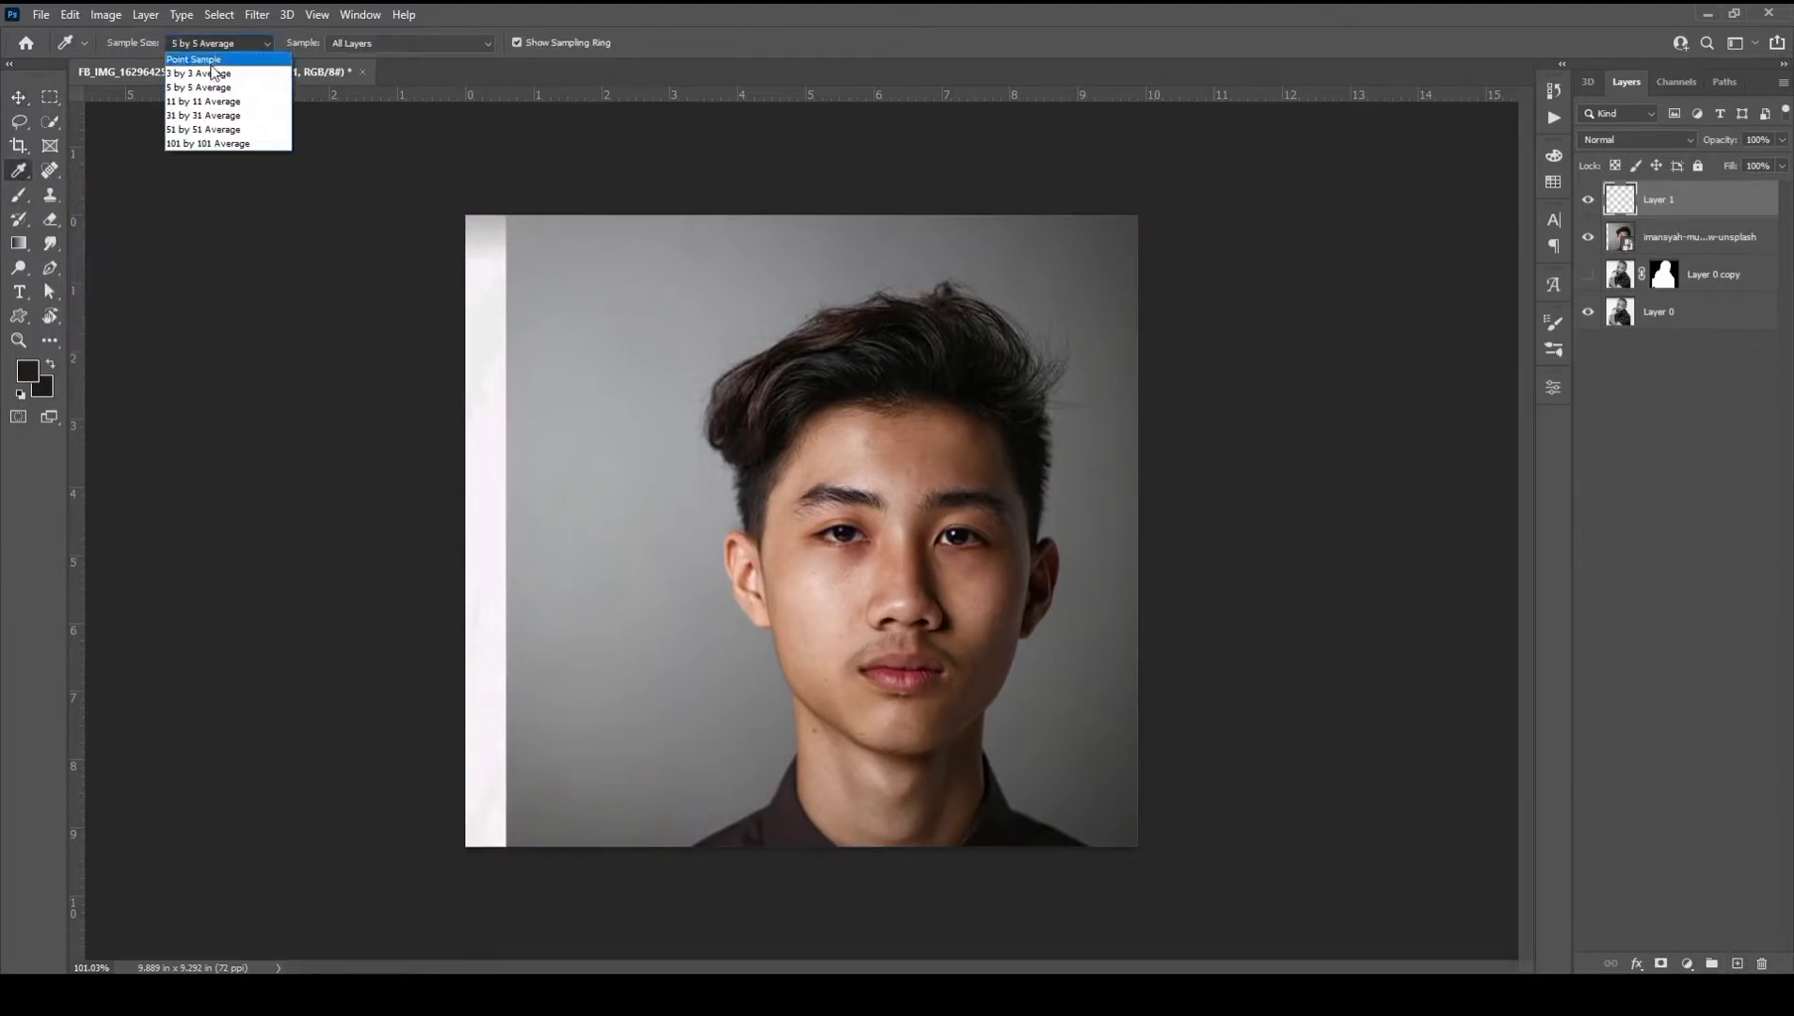
pyautogui.click(200, 89)
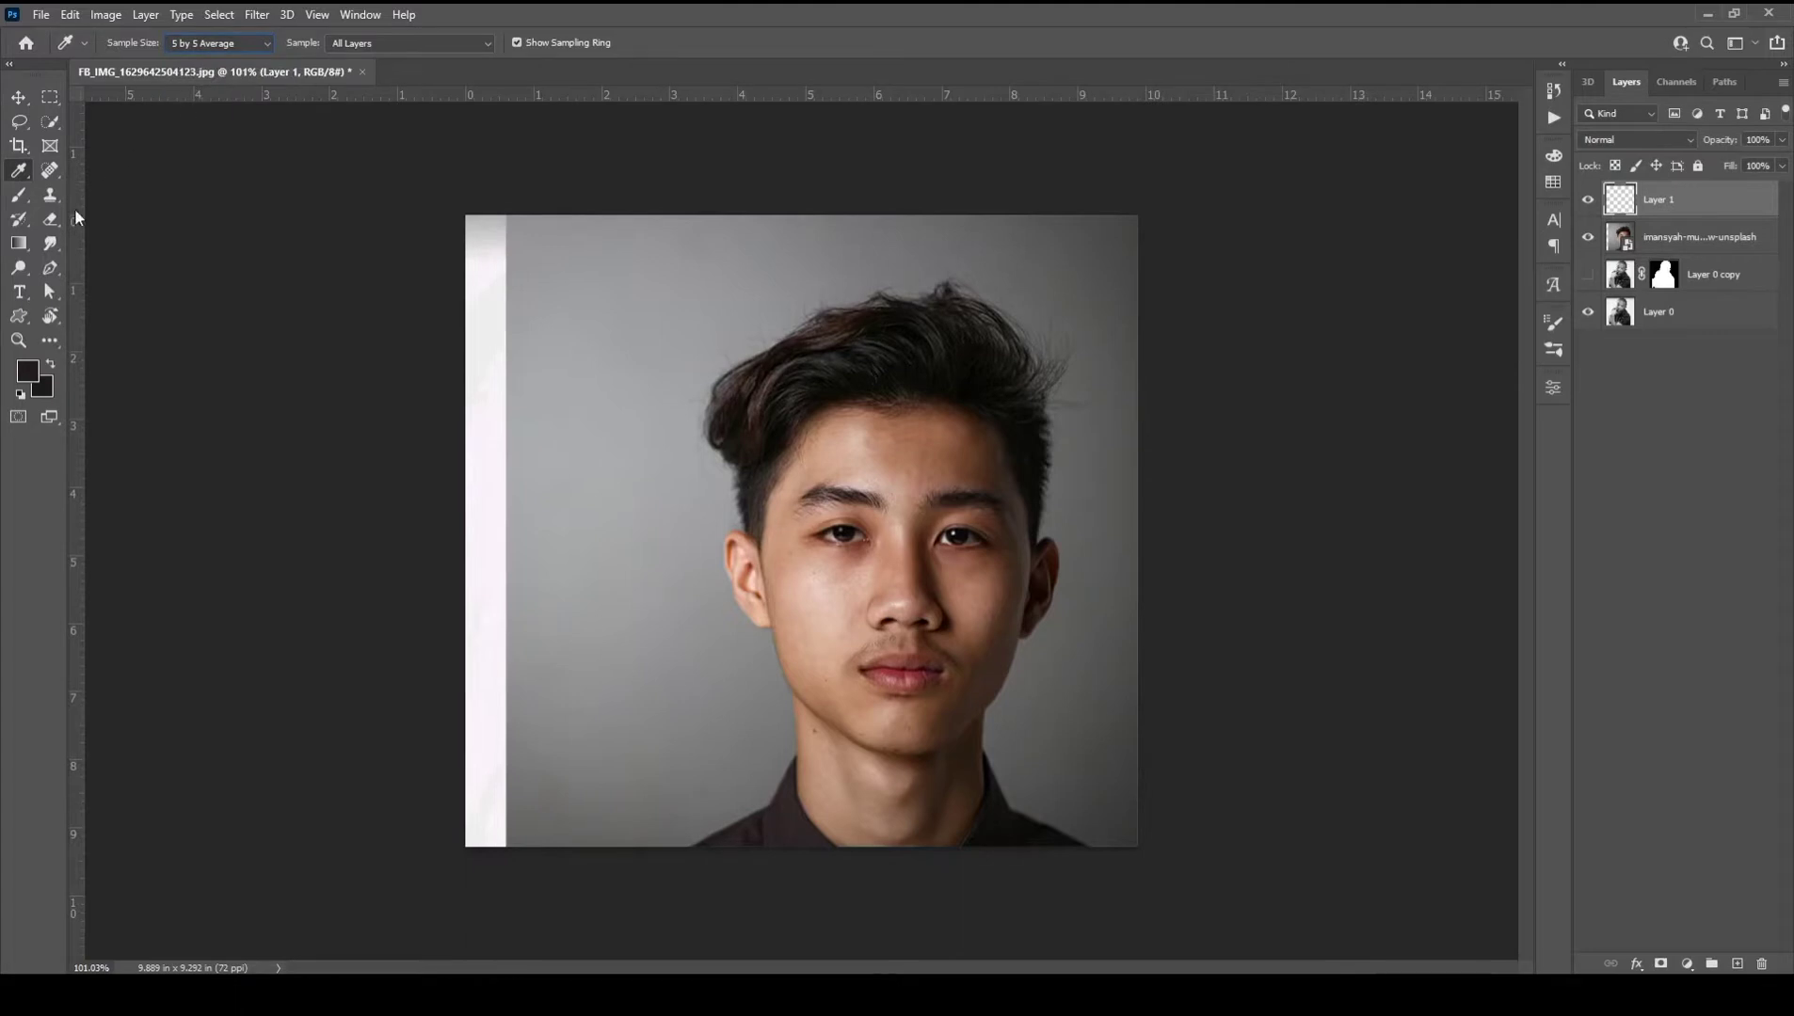
# Select a Hard Round brush at full hardness
pyautogui.click(13, 203)
pyautogui.rightClick(892, 437)
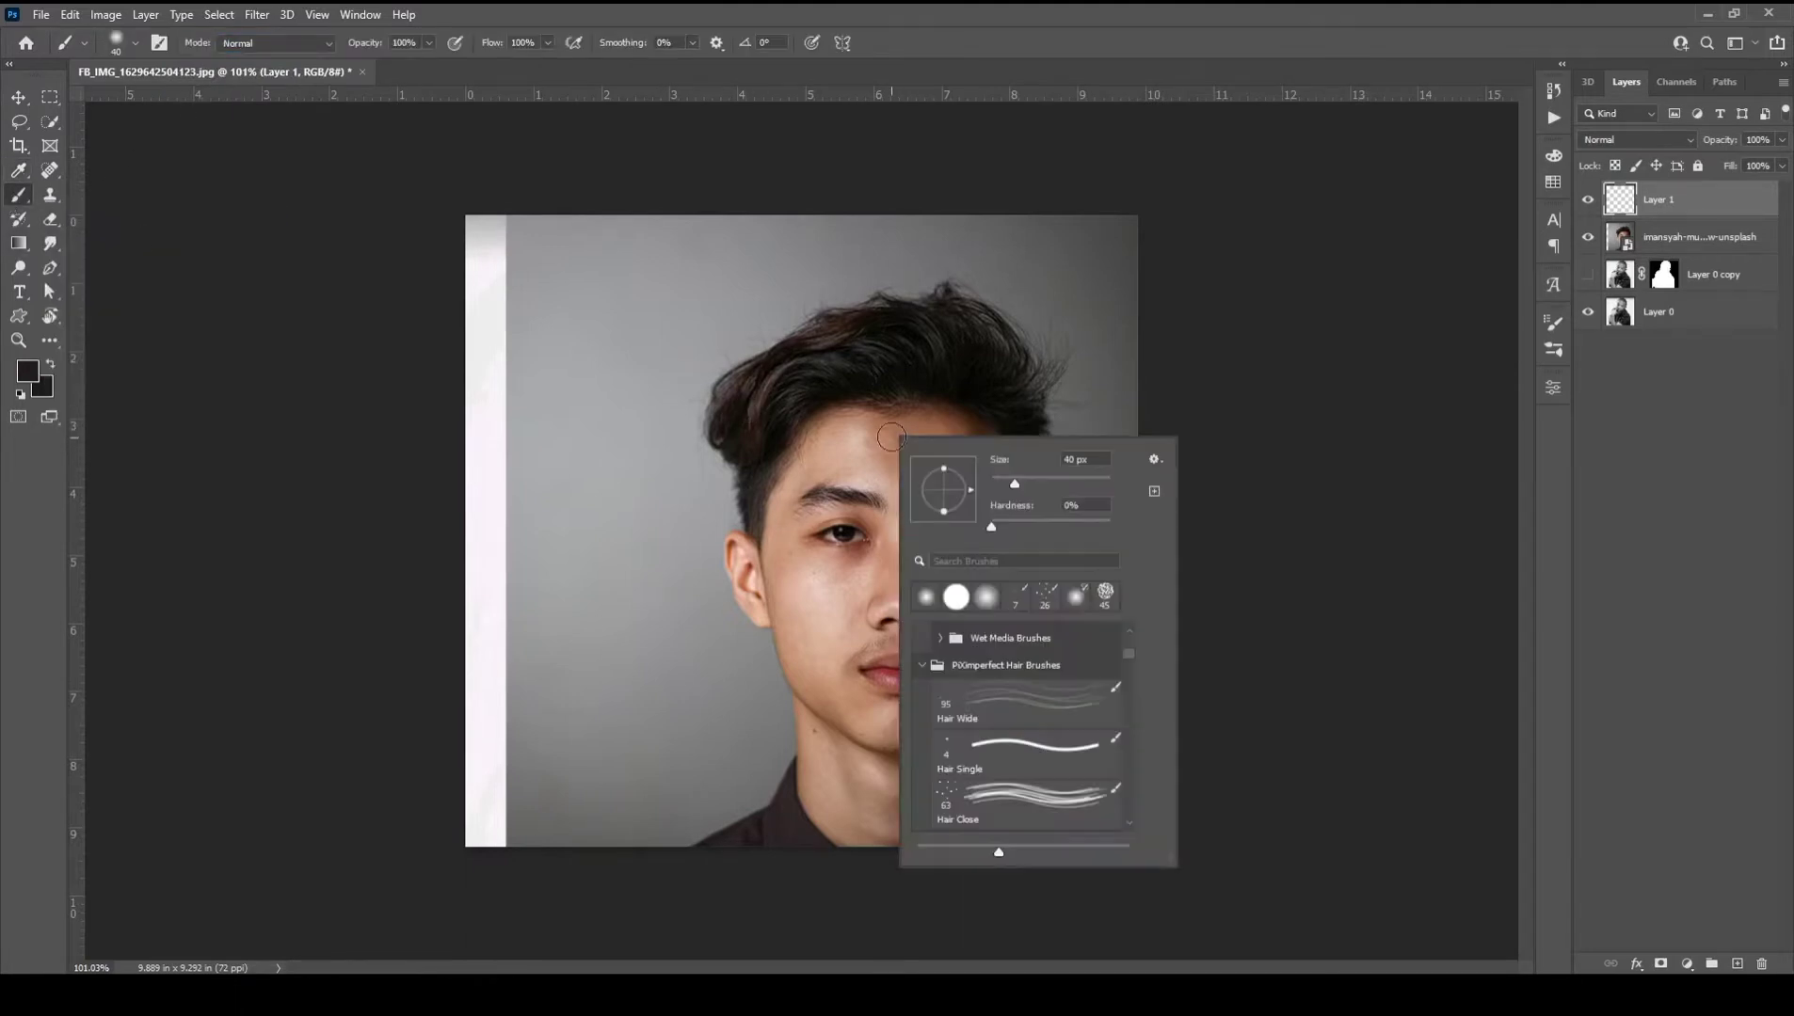
pyautogui.click(956, 596)
pyautogui.click(924, 636)
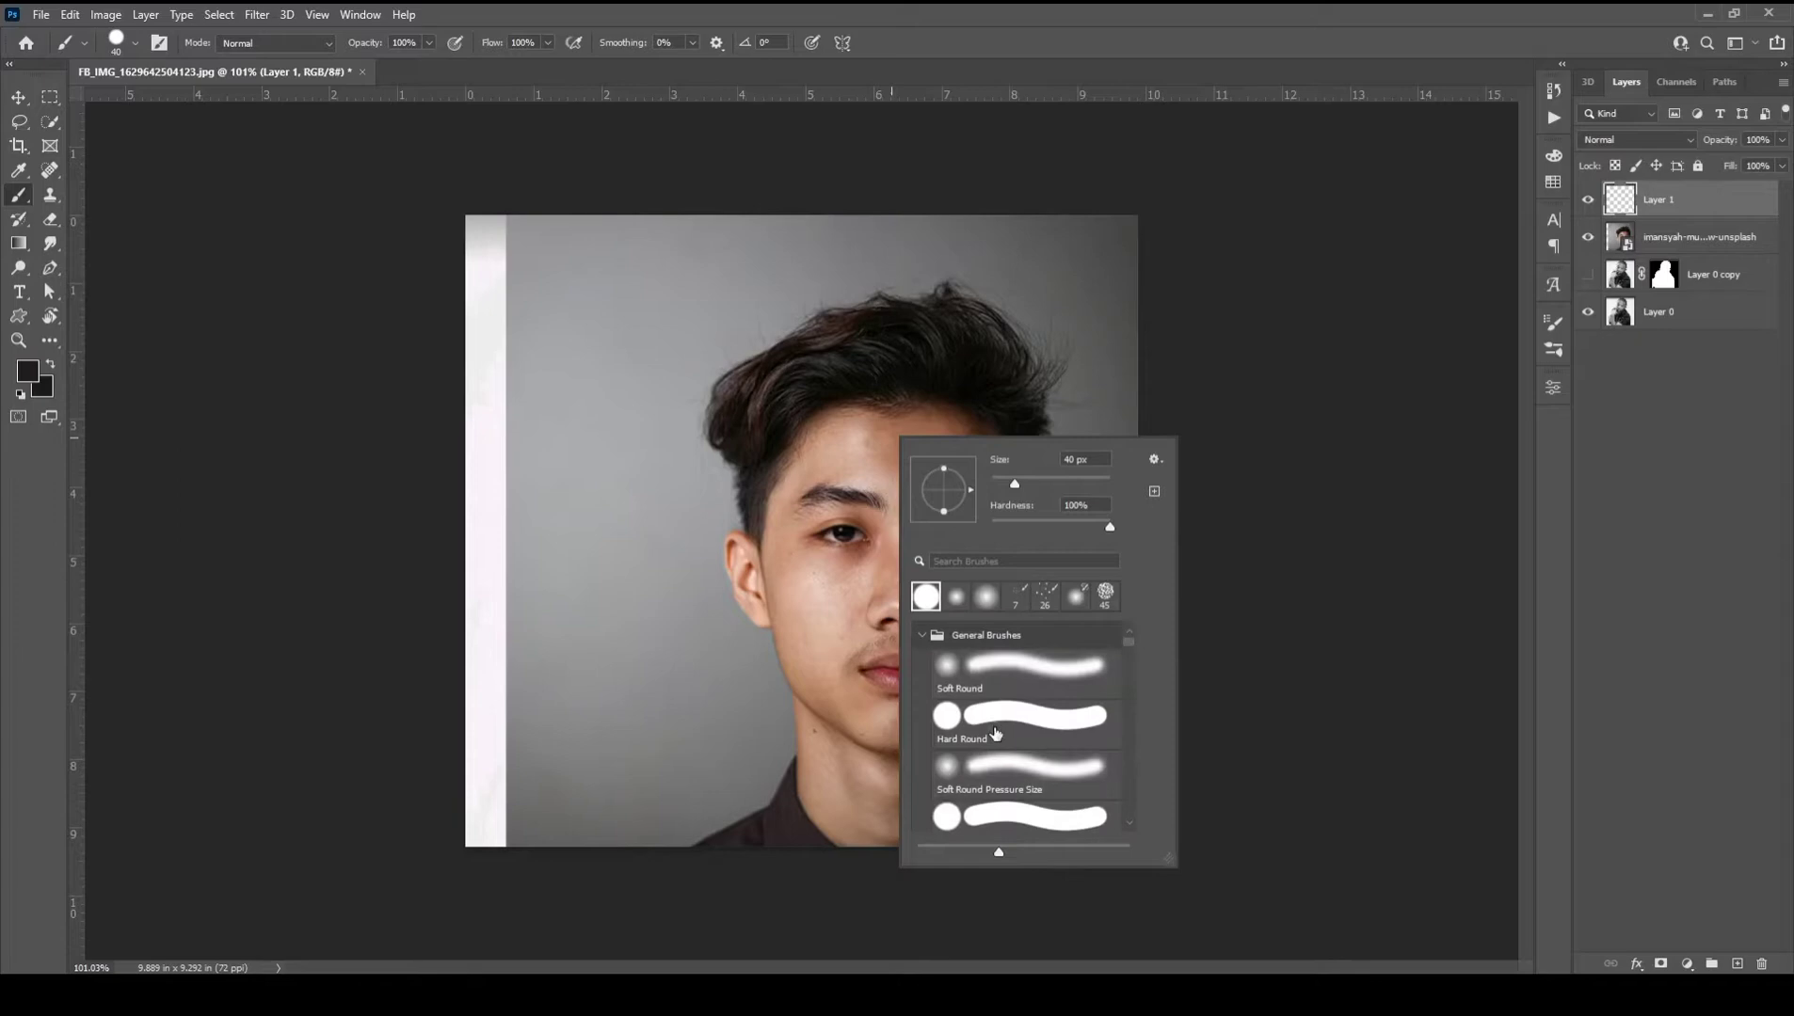
pyautogui.click(1240, 369)
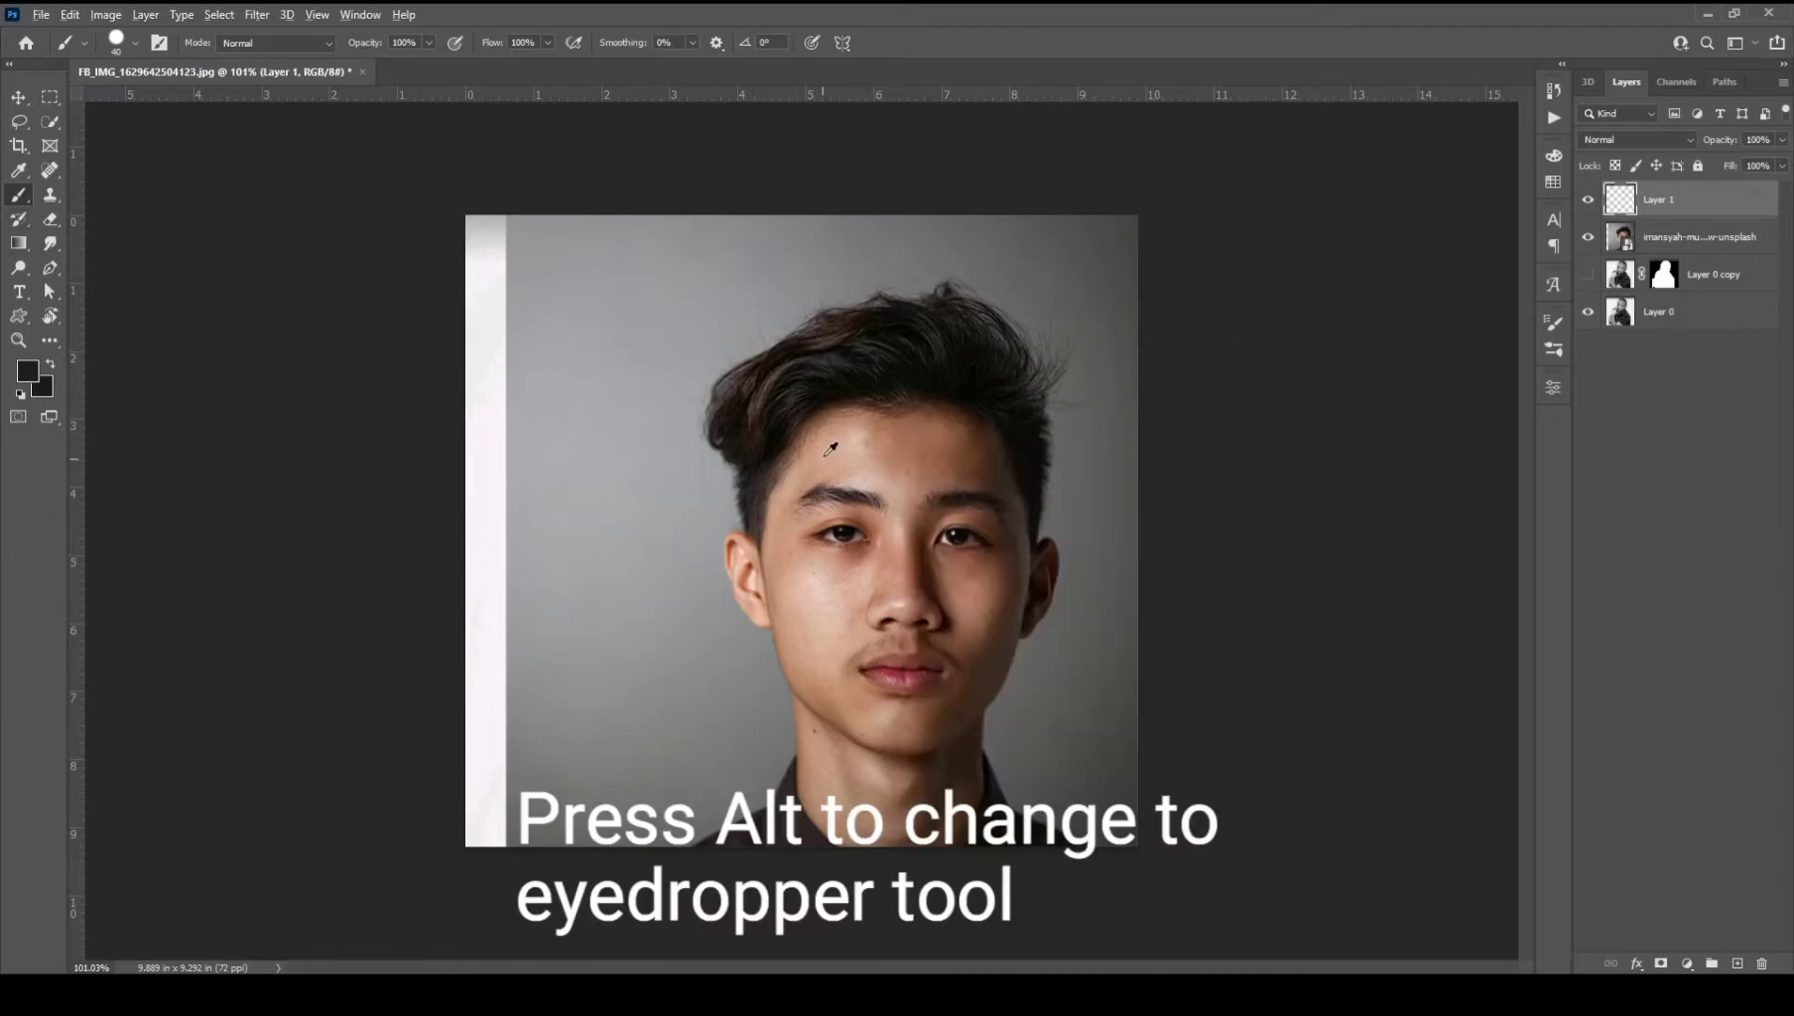
# Sample the forehead skin tone and paint a light peach stripe at the top left
pyautogui.scroll(2, 830, 450)
pyautogui.keyDown('alt'); pyautogui.click(889, 404); pyautogui.keyUp('alt')
pyautogui.scroll(-3, 603, 329)
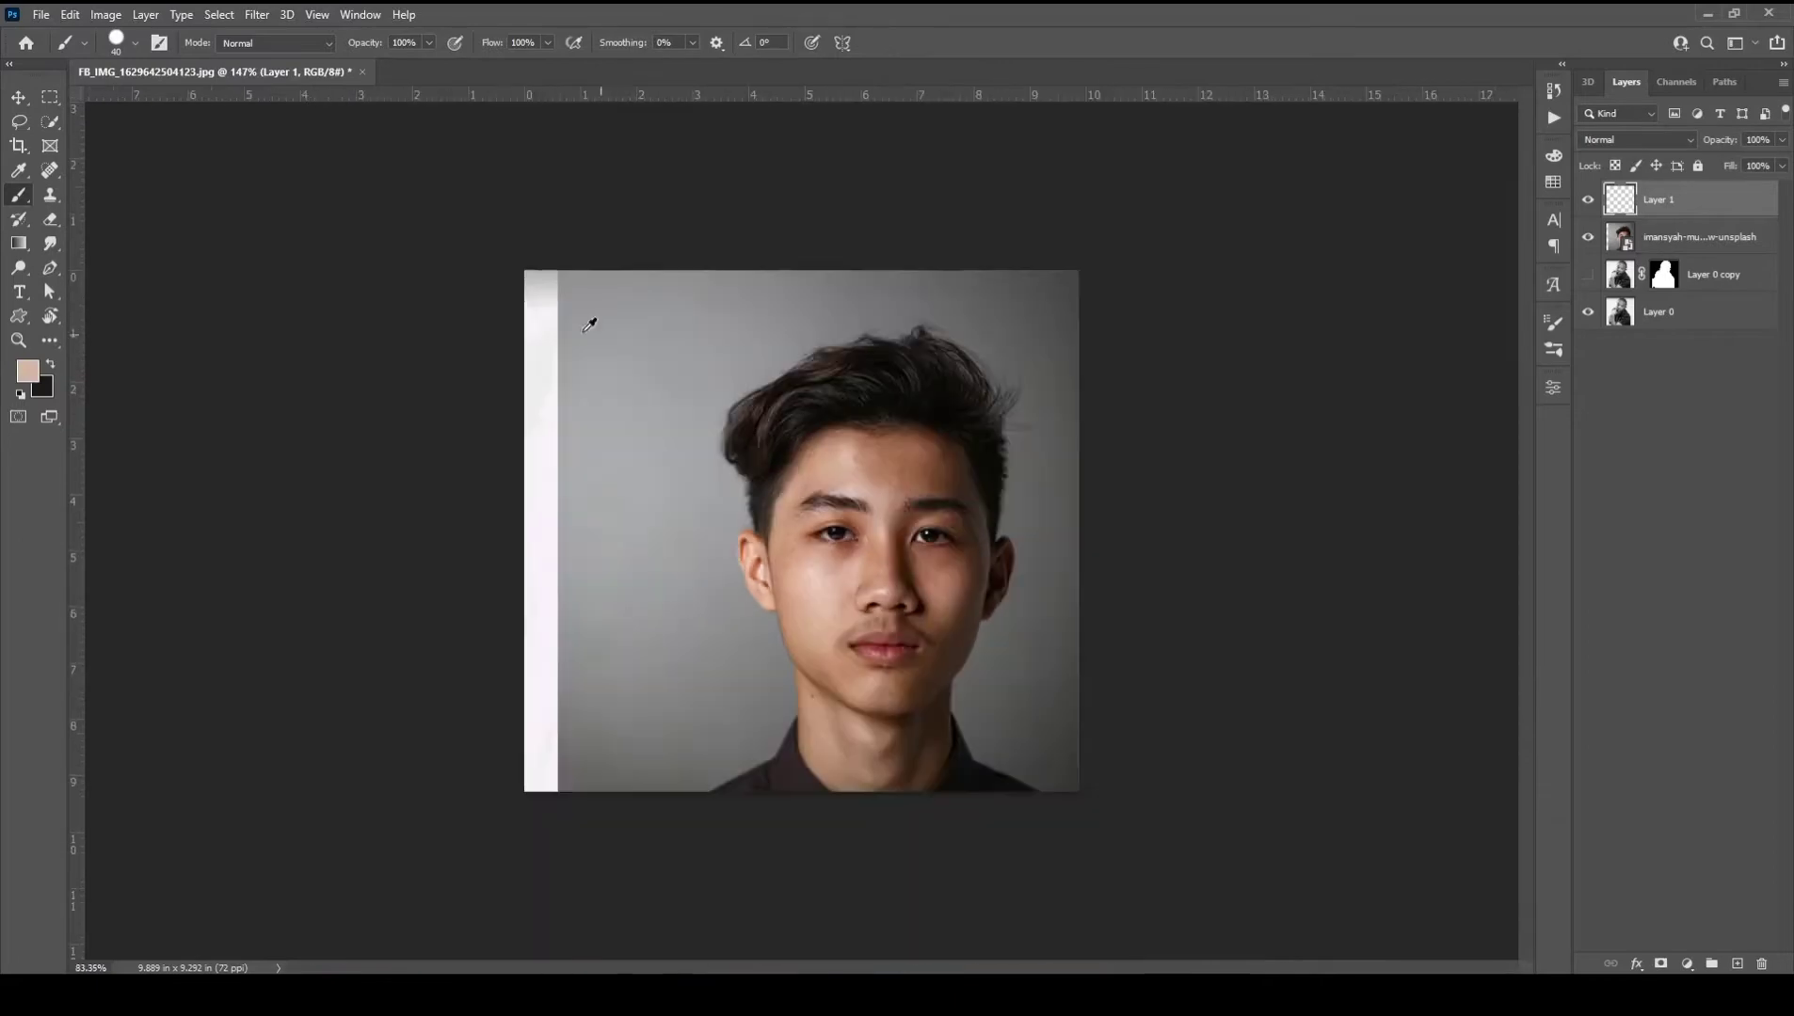
pyautogui.click(582, 347)
pyautogui.keyDown('shift'); pyautogui.click(739, 347); pyautogui.keyUp('shift')
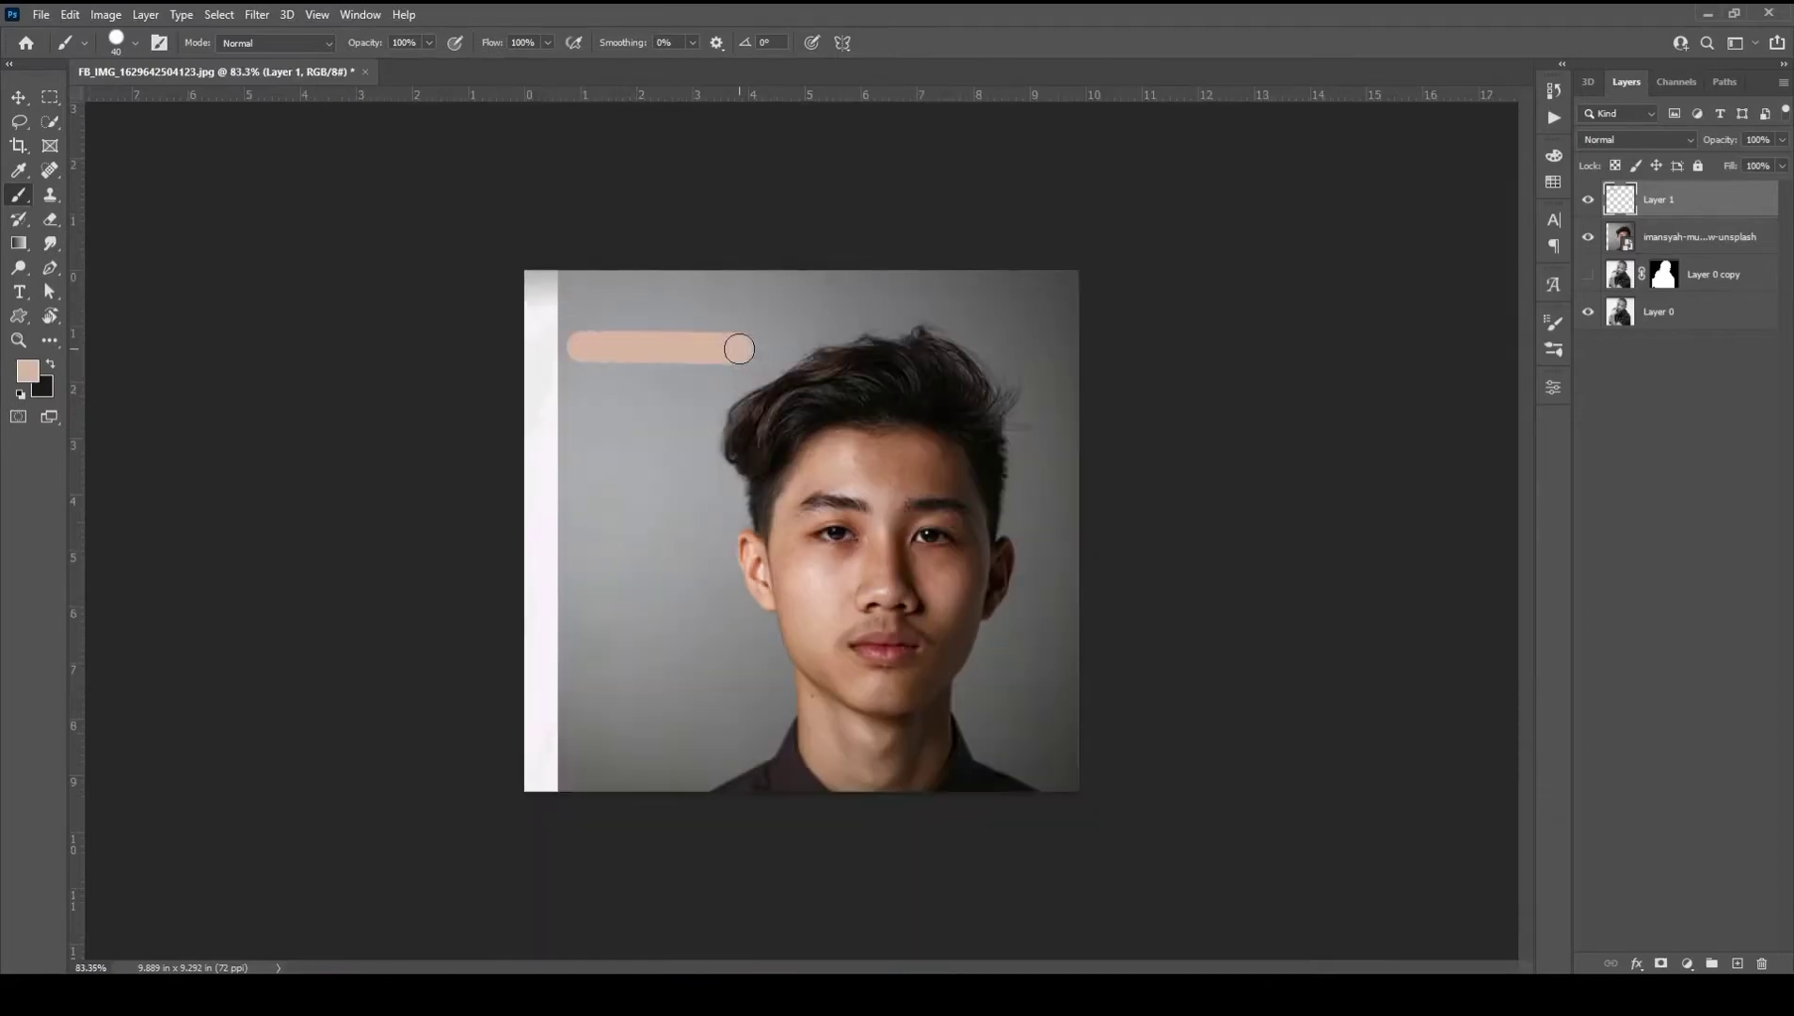
# Sample medium brown and dark brown from the face and paint them as stripes below
pyautogui.scroll(2, 802, 513)
pyautogui.keyDown('alt'); pyautogui.click(1009, 439); pyautogui.keyUp('alt')
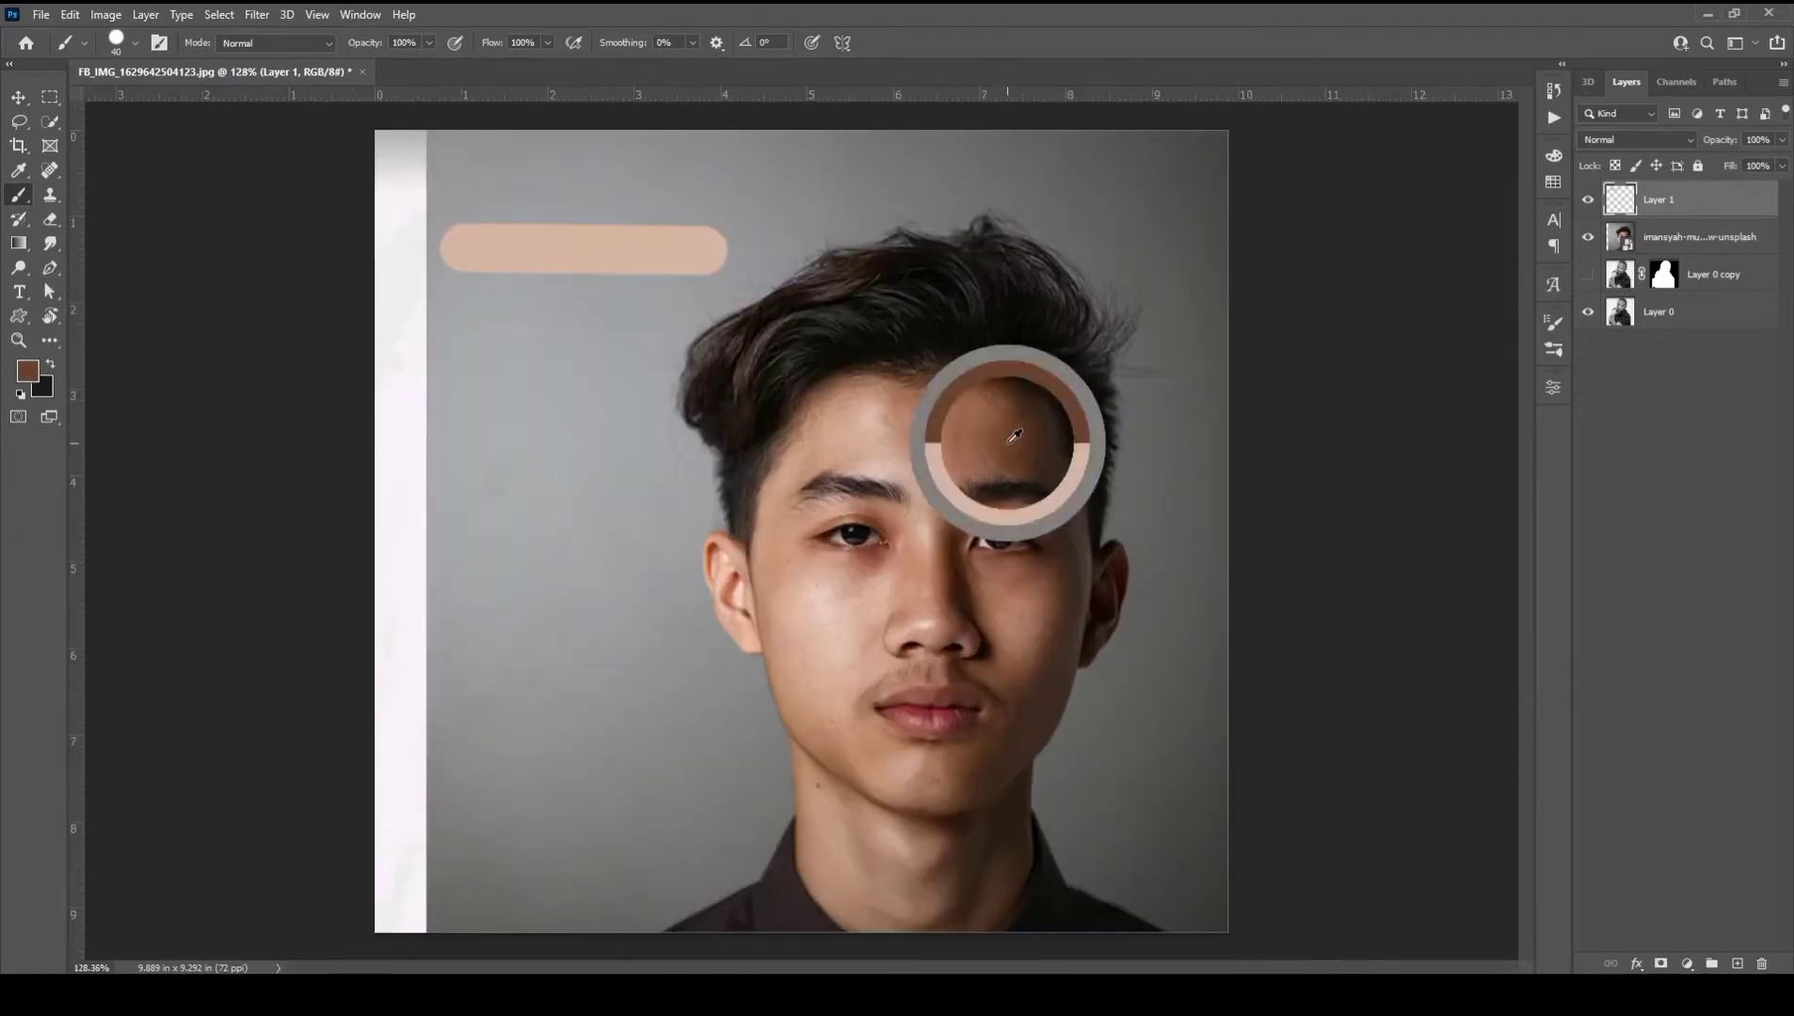
pyautogui.keyDown('shift'); pyautogui.click(725, 294); pyautogui.keyUp('shift')
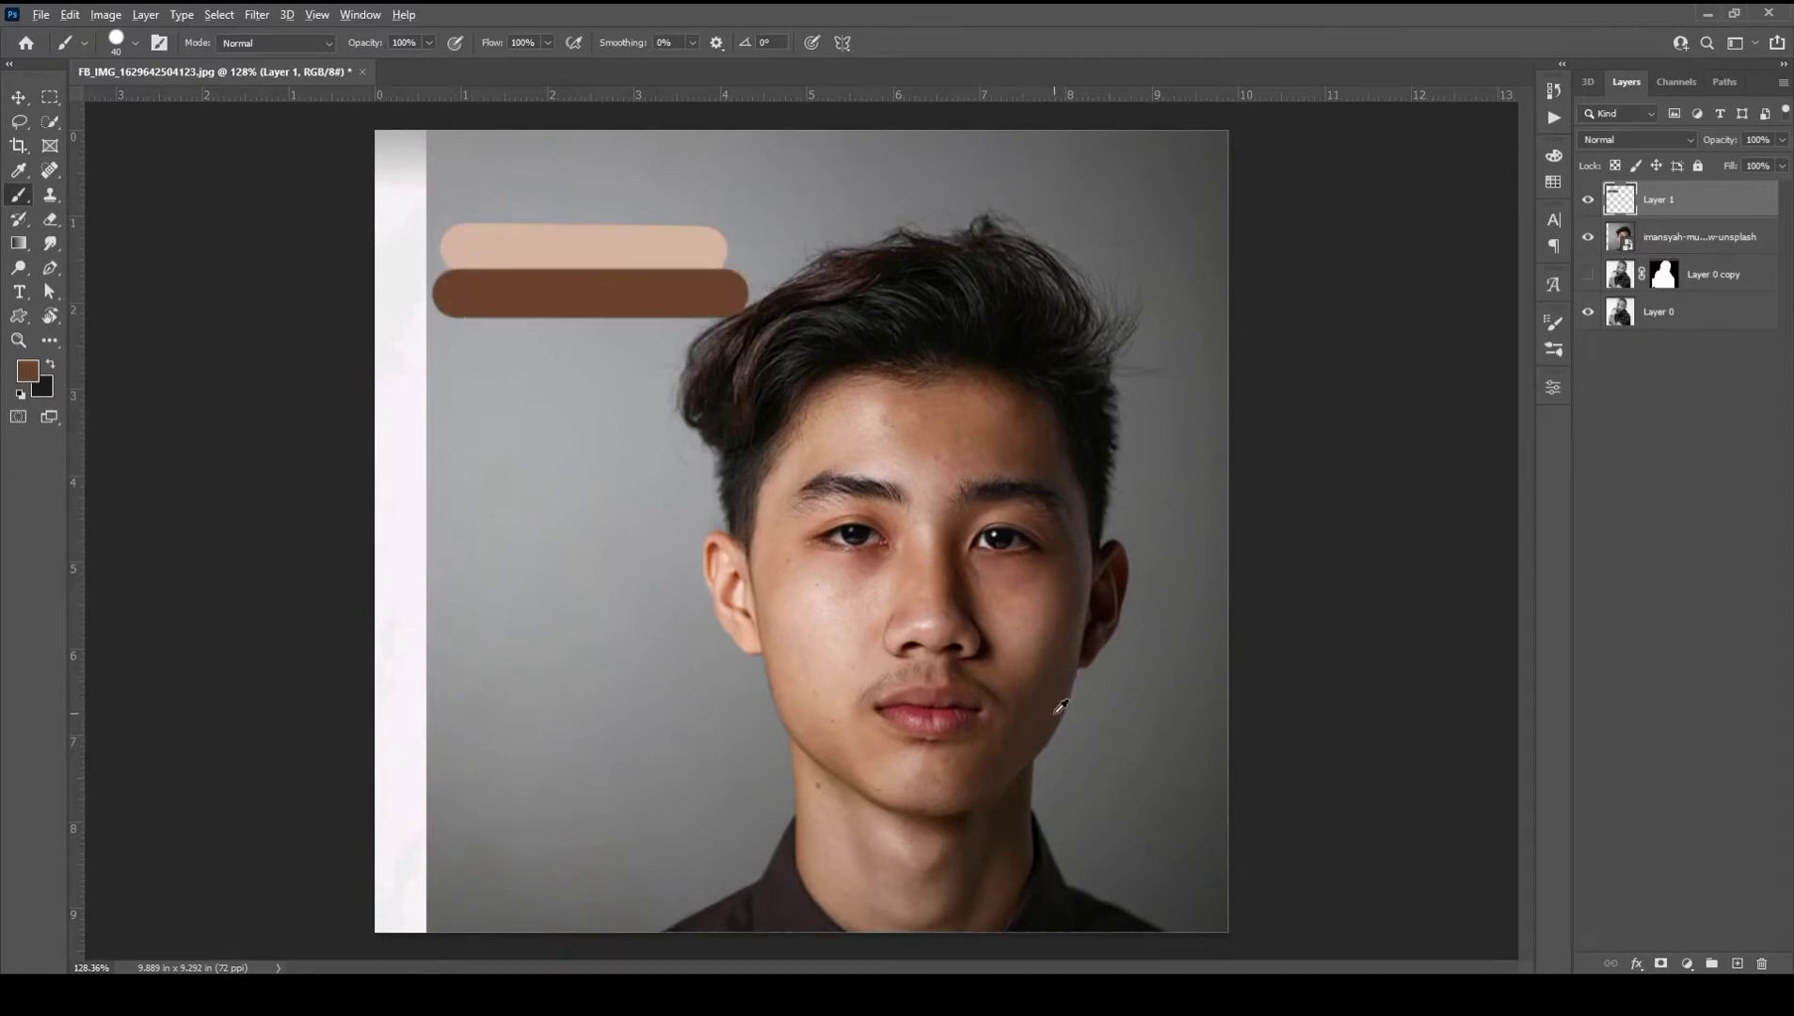
pyautogui.keyDown('alt'); pyautogui.click(1029, 779); pyautogui.keyUp('alt')
pyautogui.click(453, 335)
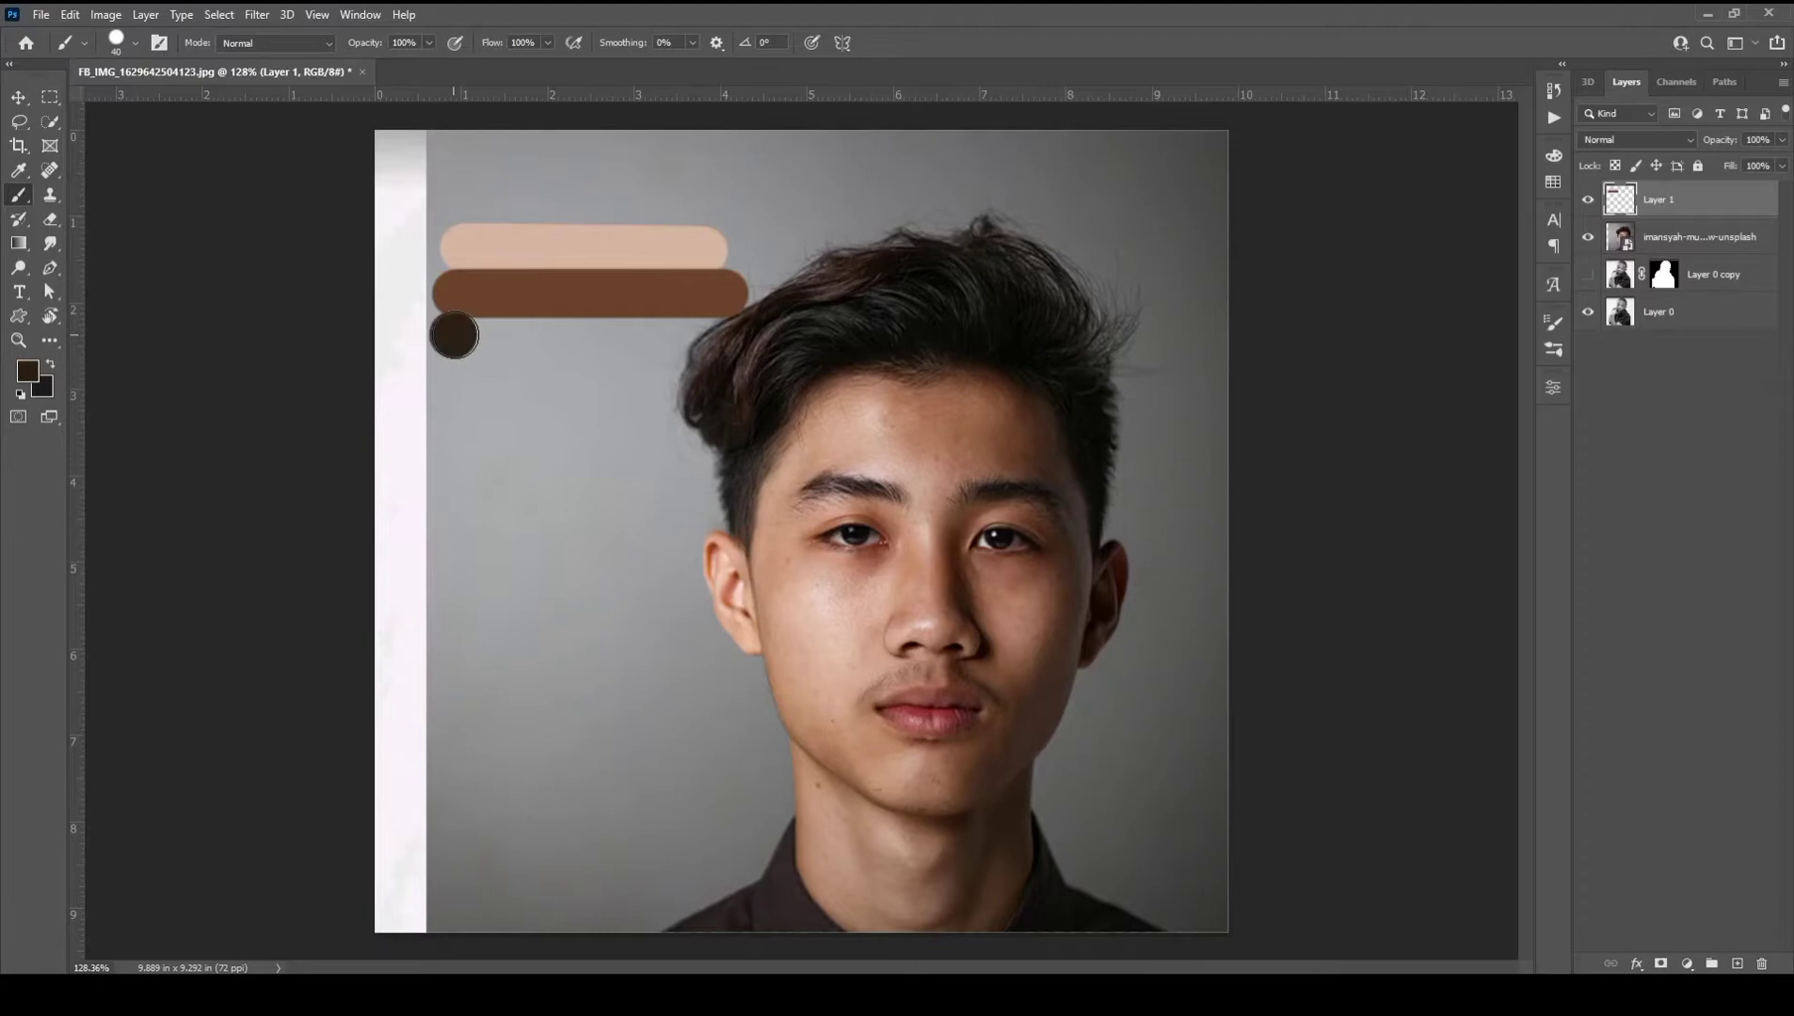
pyautogui.keyDown('shift'); pyautogui.click(737, 334); pyautogui.keyUp('shift')
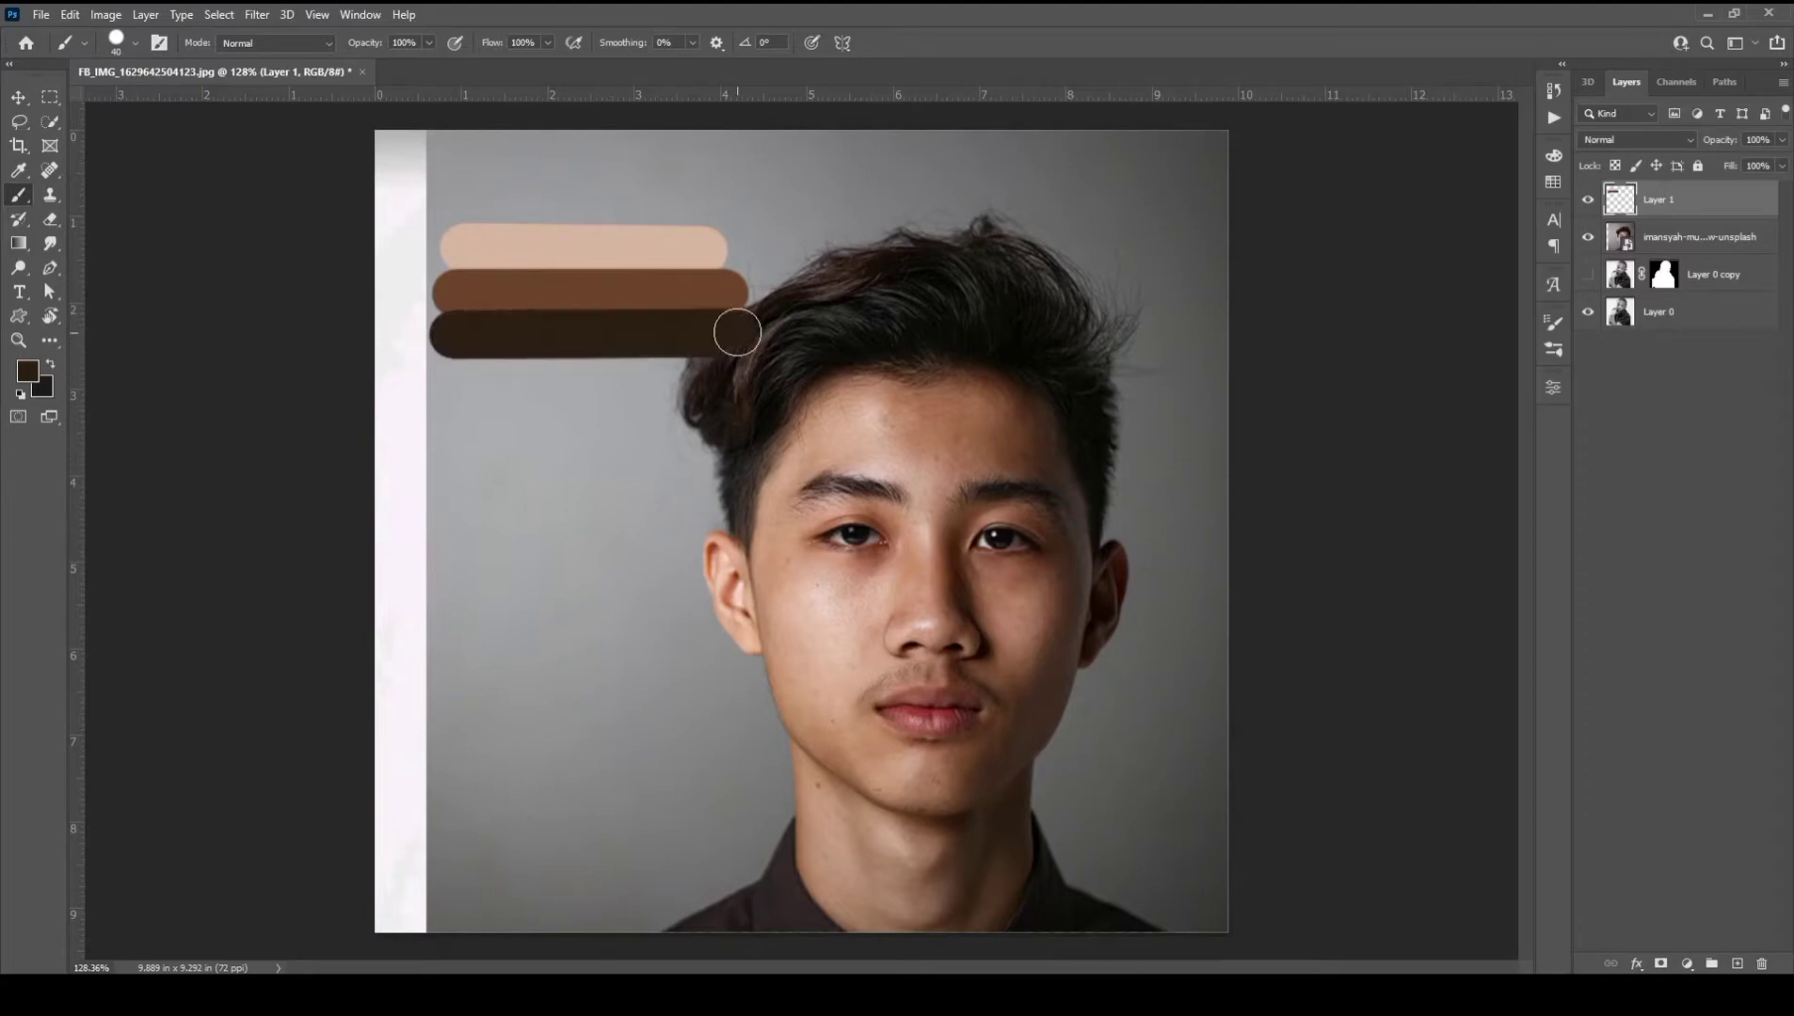
# Hide the reference portrait and original photo, showing only the cut-out portrait layer
pyautogui.click(1587, 239)
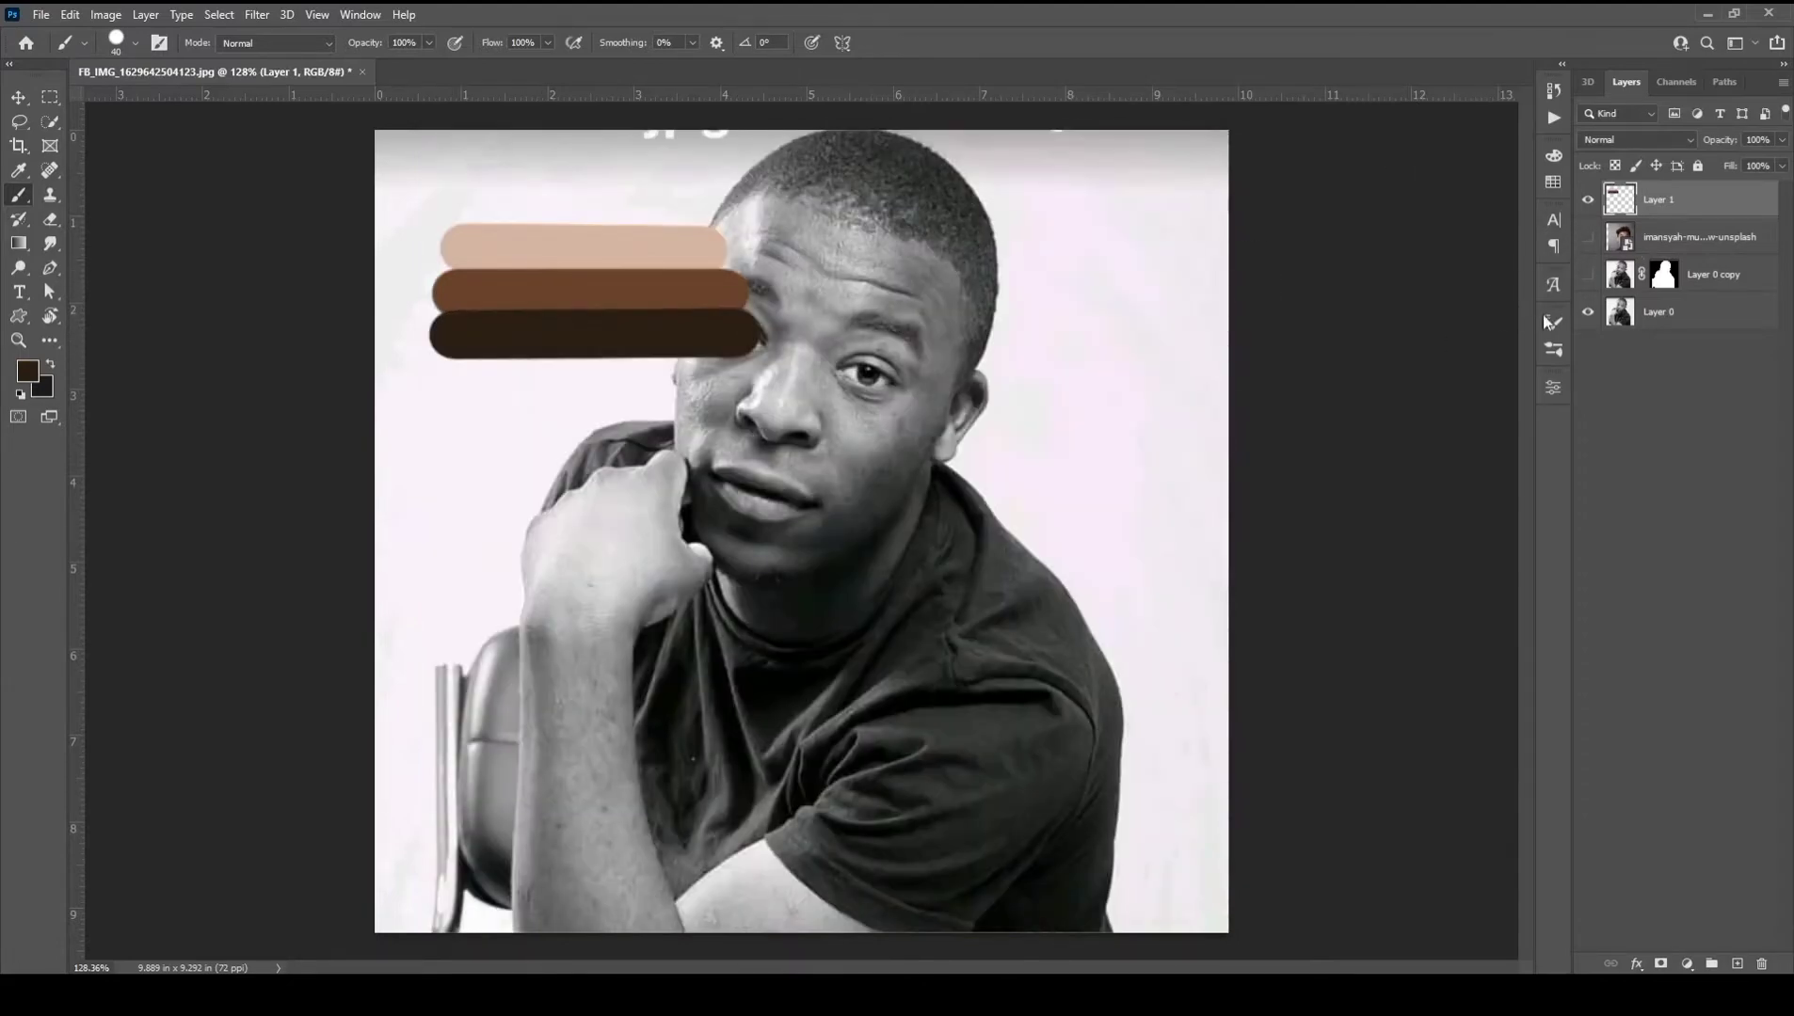
pyautogui.click(1588, 312)
pyautogui.click(1588, 273)
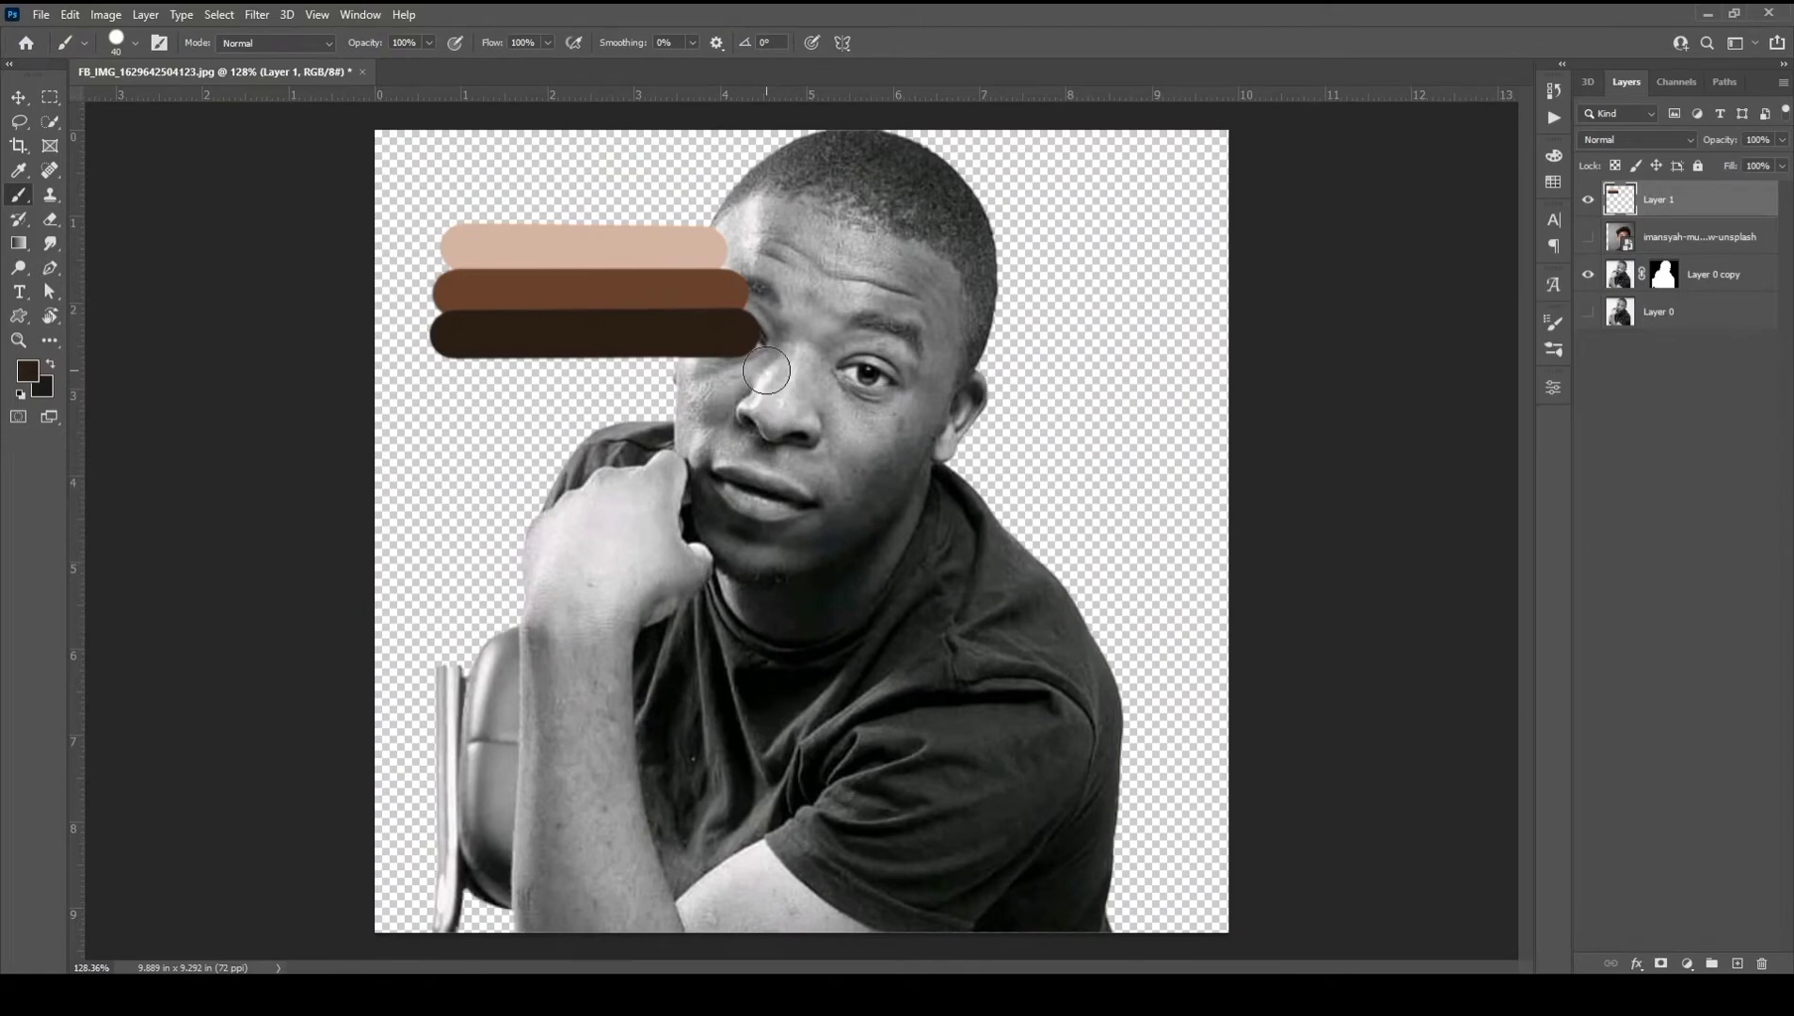
pyautogui.scroll(-3, 786, 334)
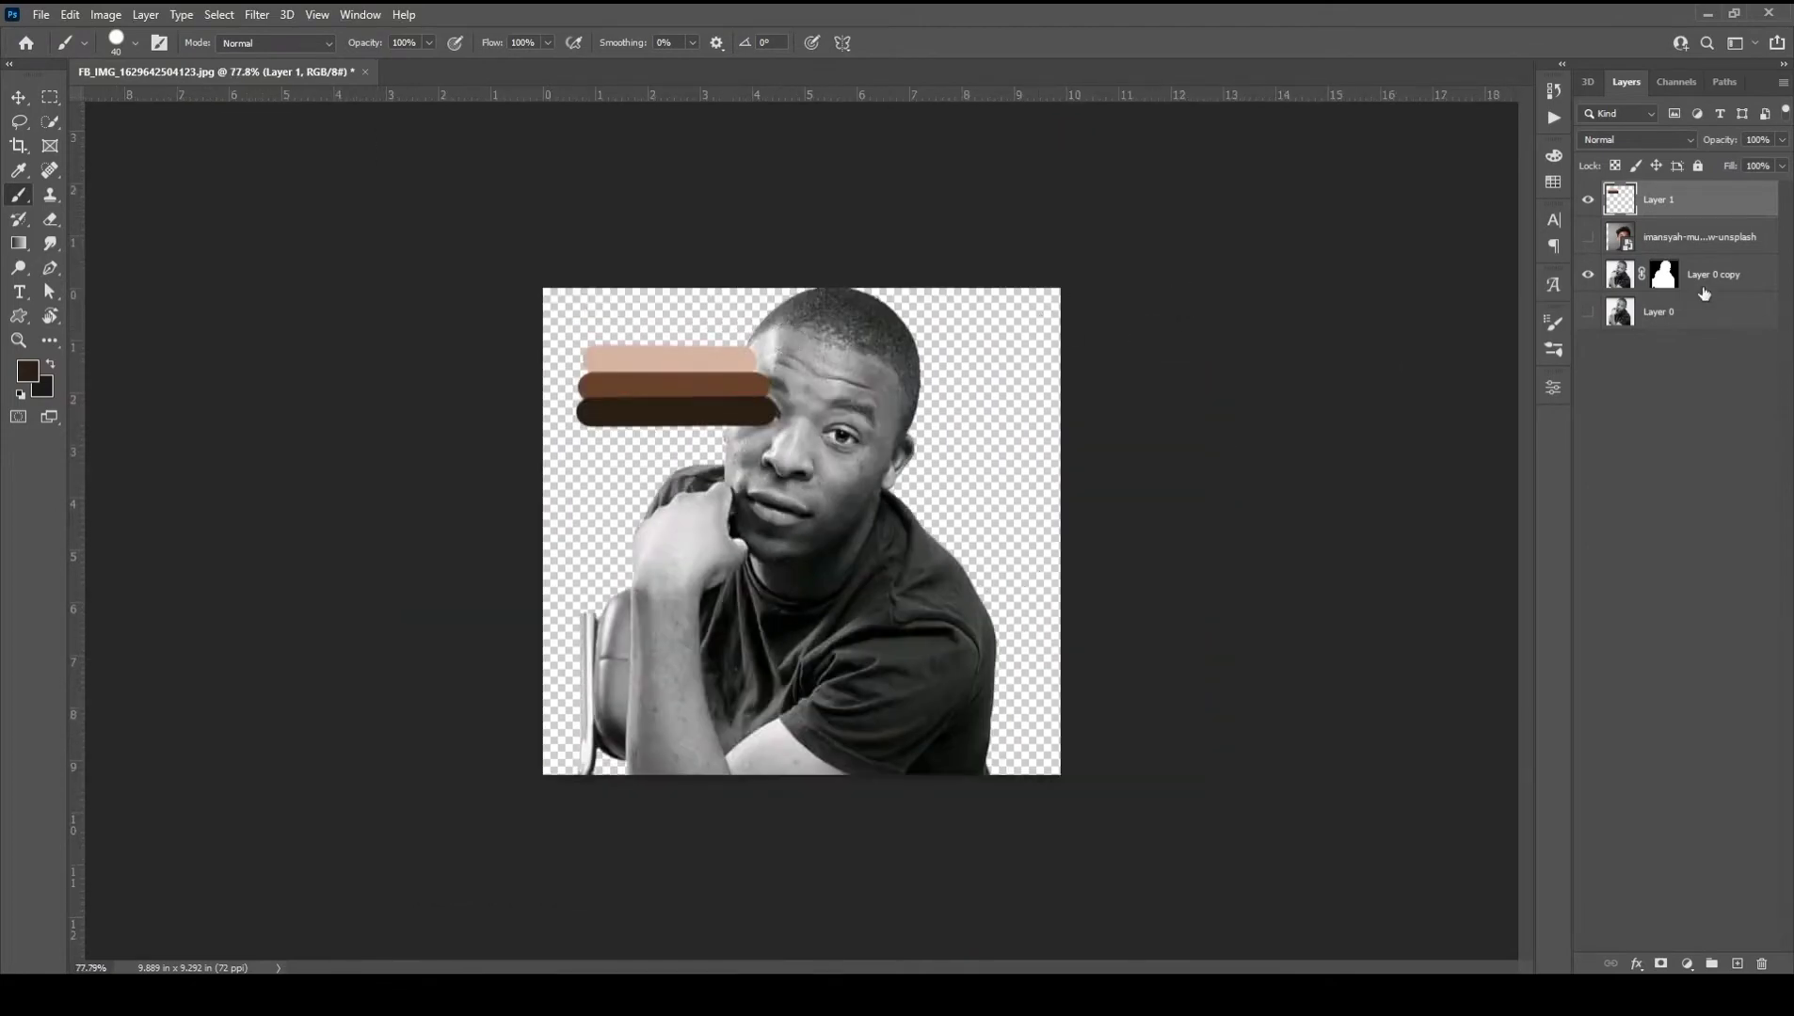
# Add a Gradient Map adjustment layer above the cut-out portrait
pyautogui.click(1704, 293)
pyautogui.click(1687, 964)
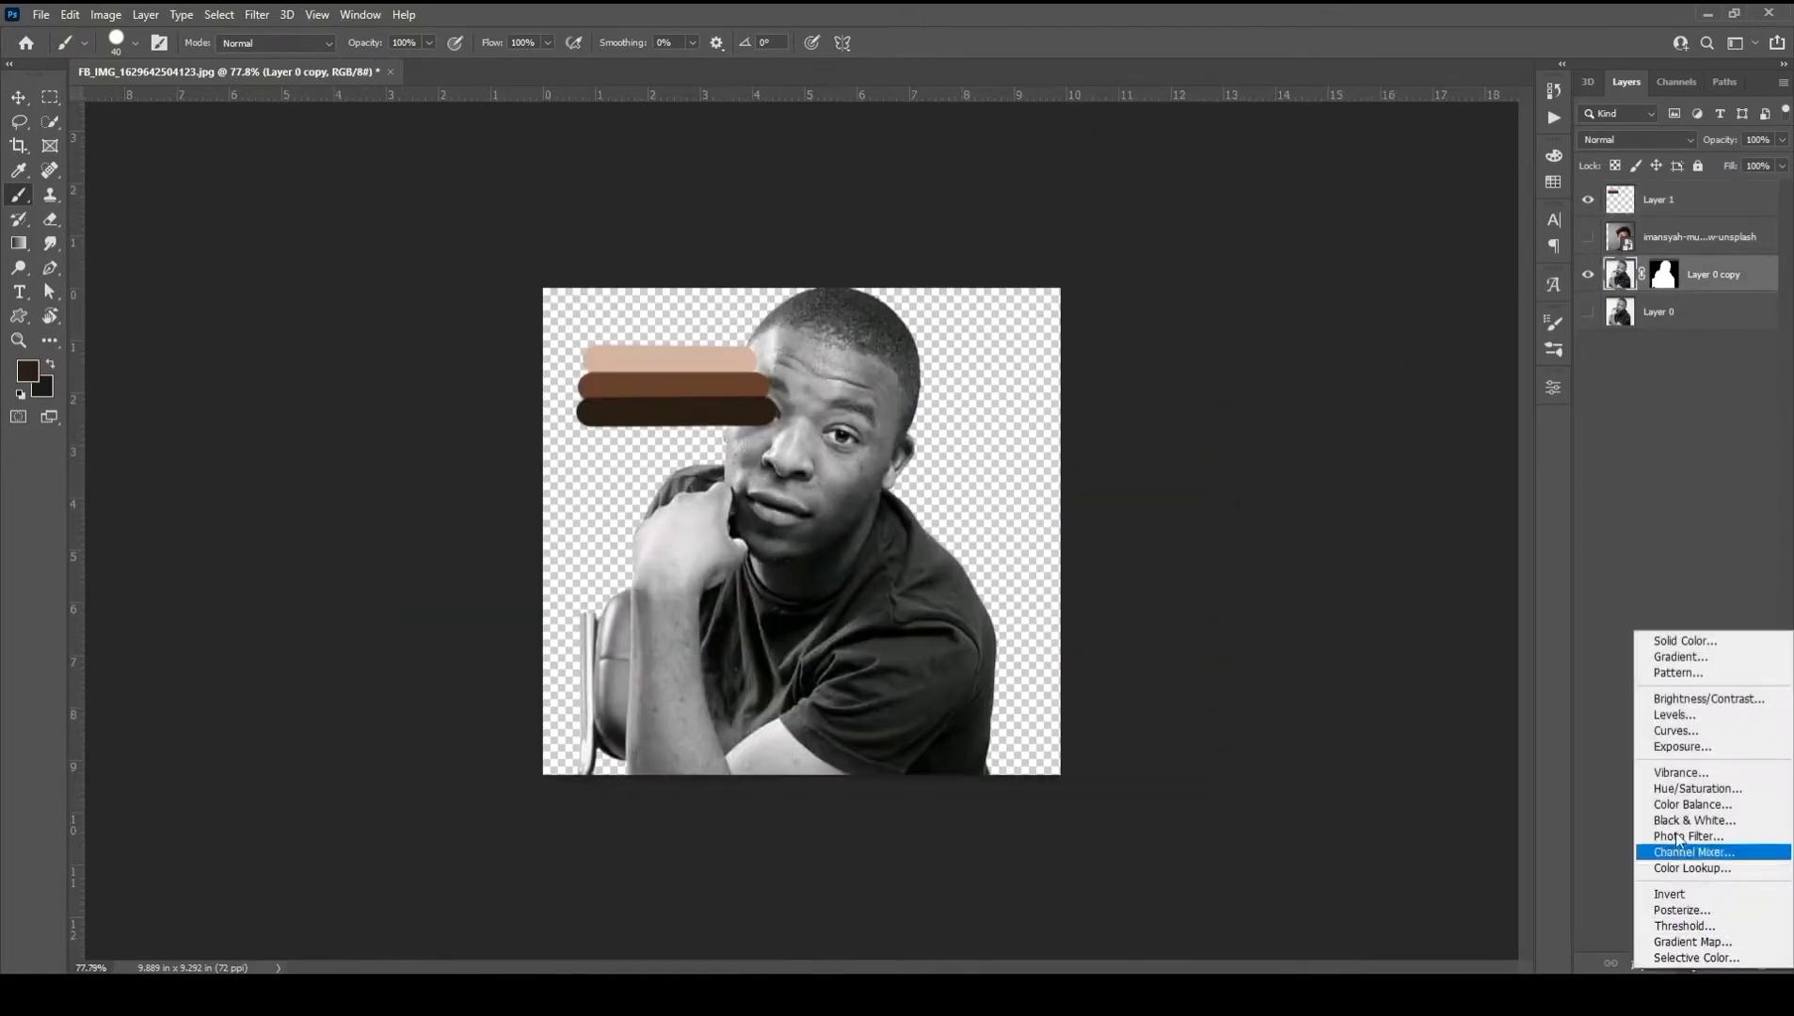
pyautogui.click(1683, 944)
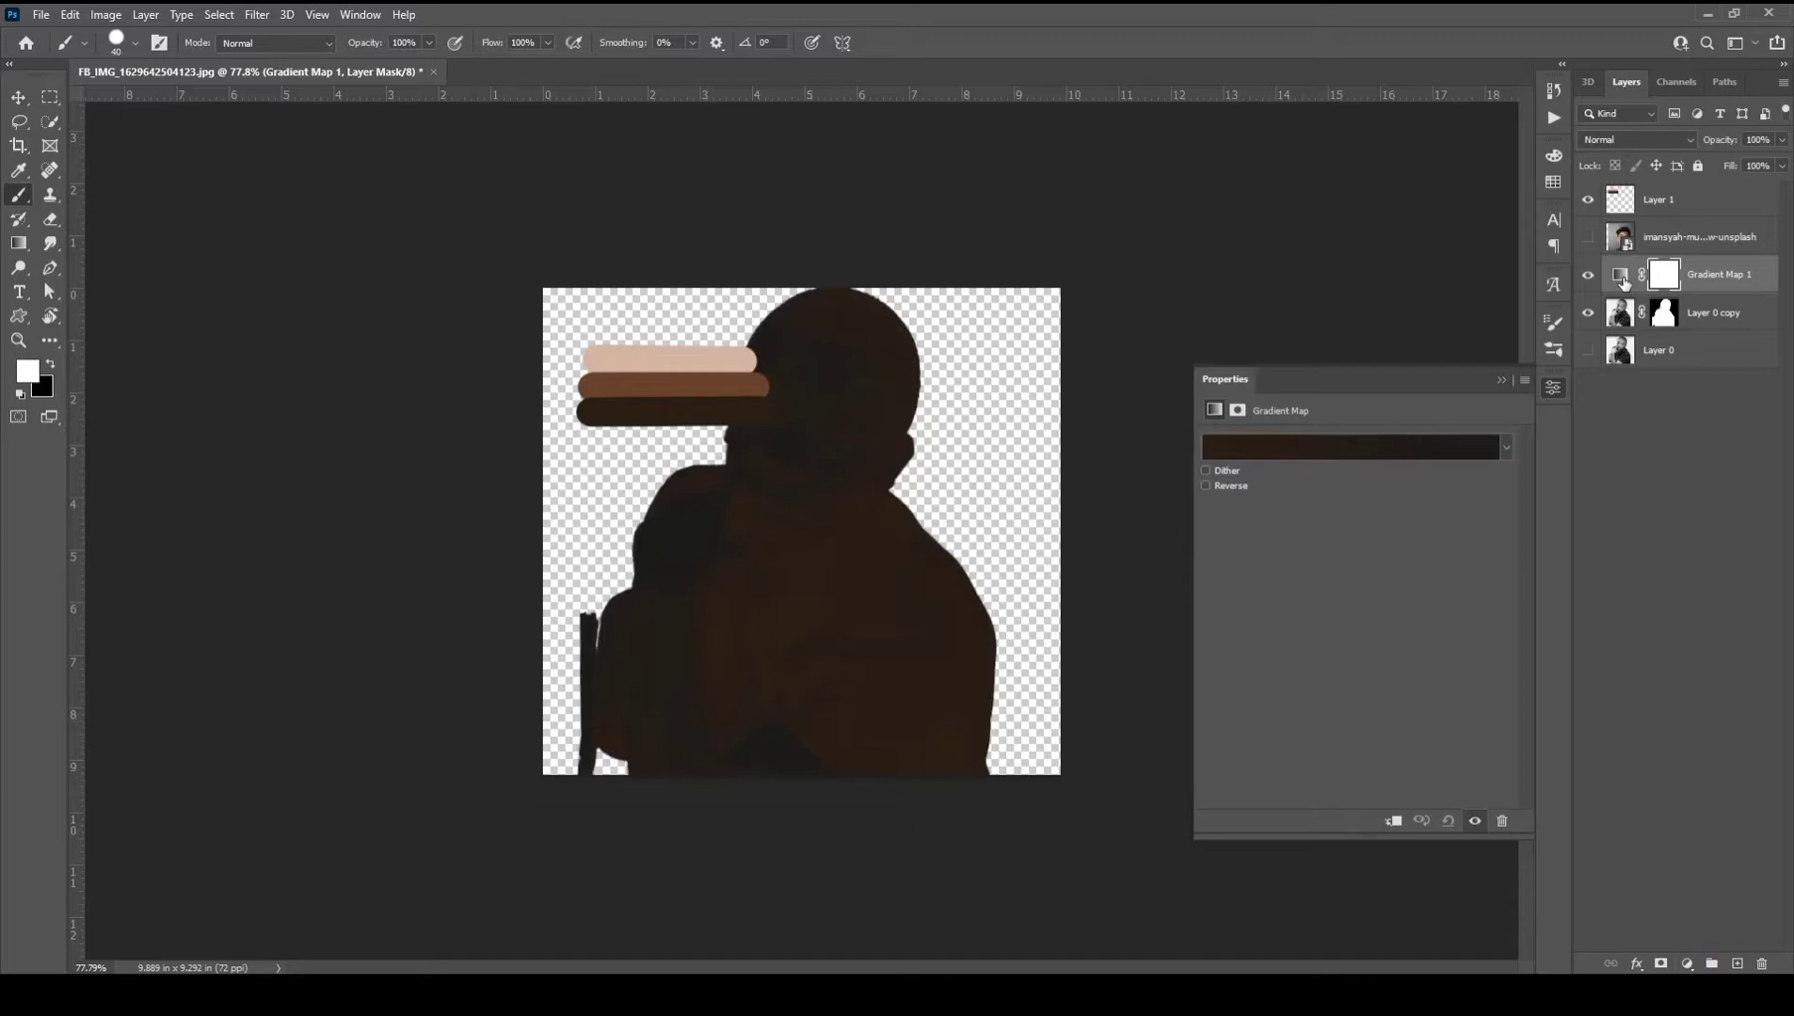
# Set the gradient stops to the peach, 50% medium brown and dark brown stripes
pyautogui.click(1620, 275)
pyautogui.click(1304, 448)
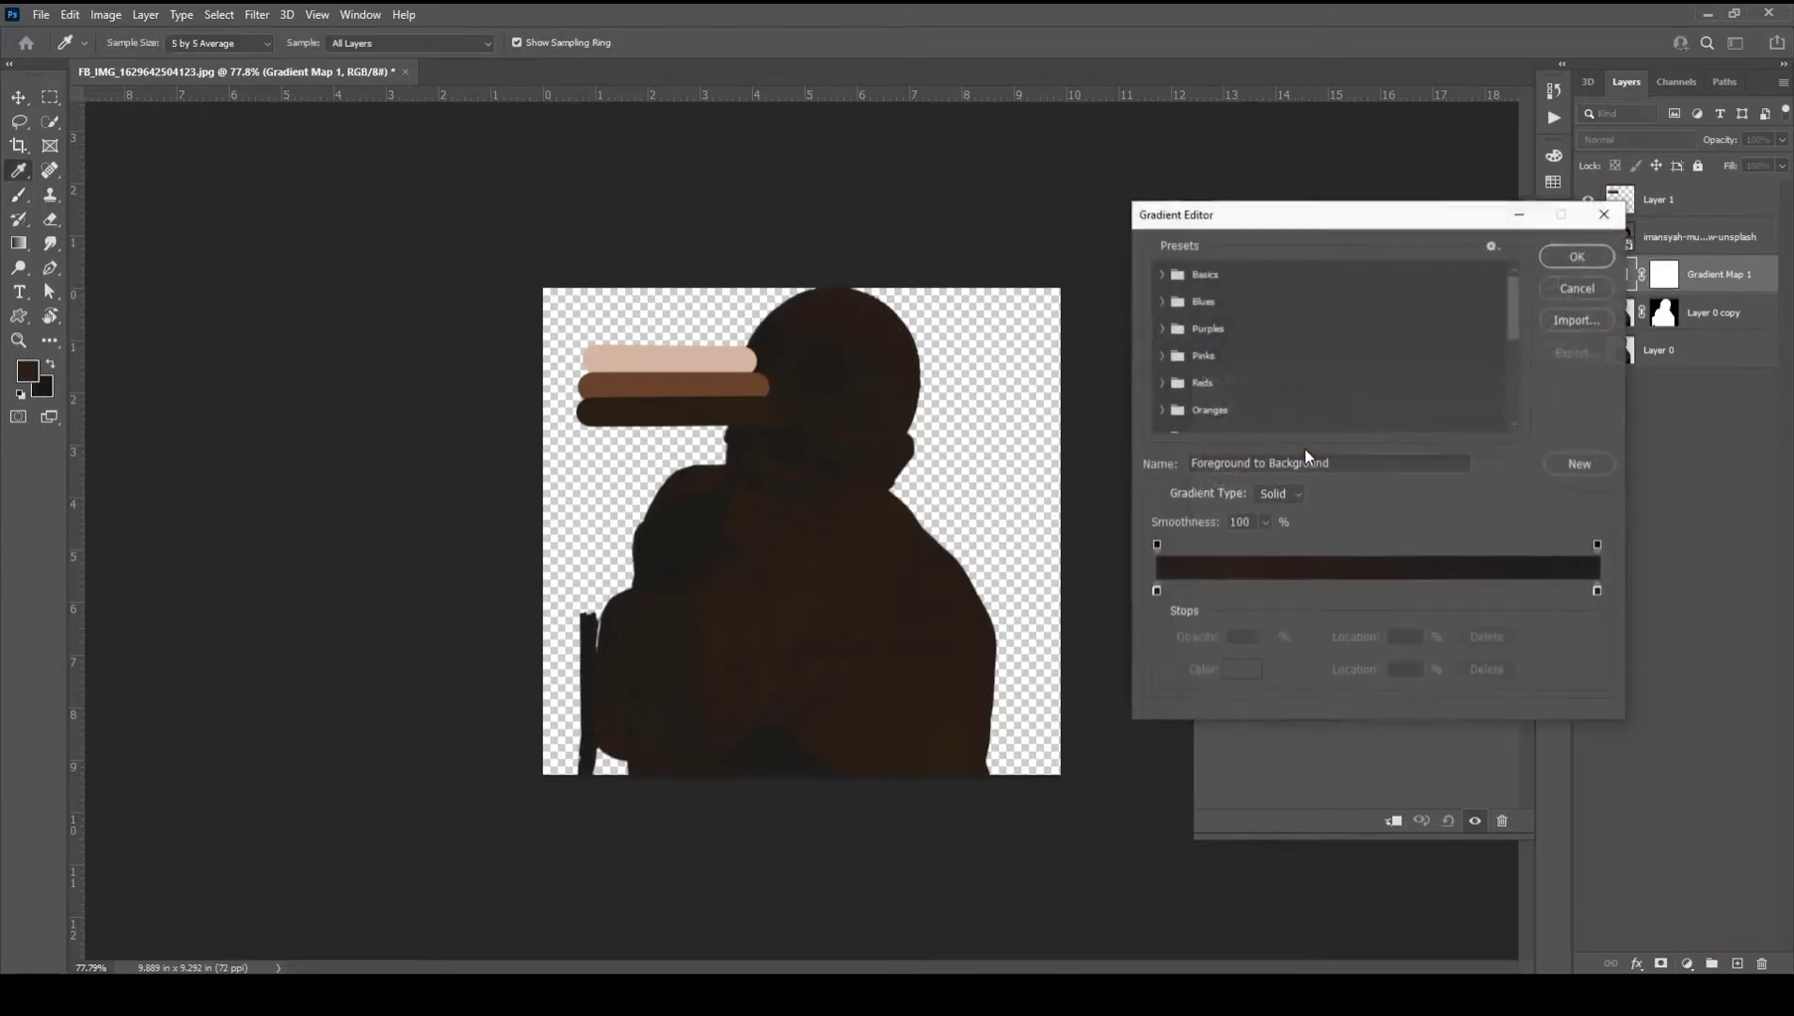
pyautogui.click(1155, 590)
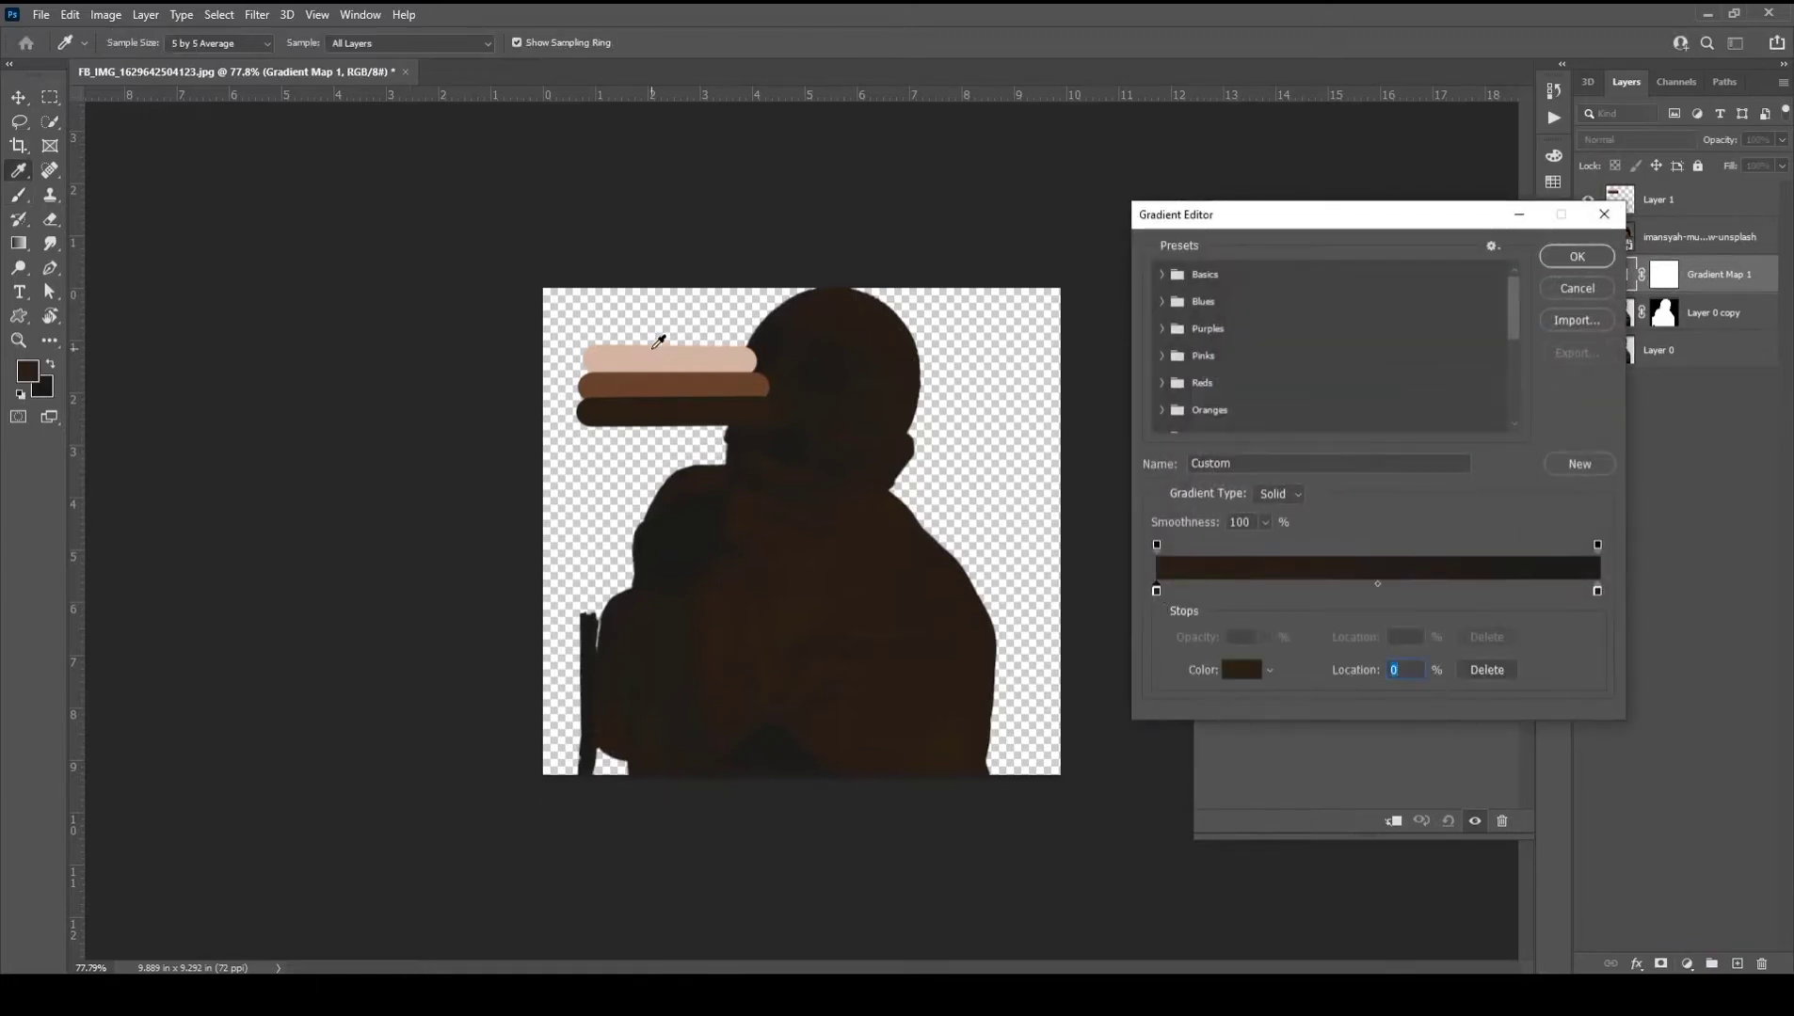
pyautogui.click(651, 352)
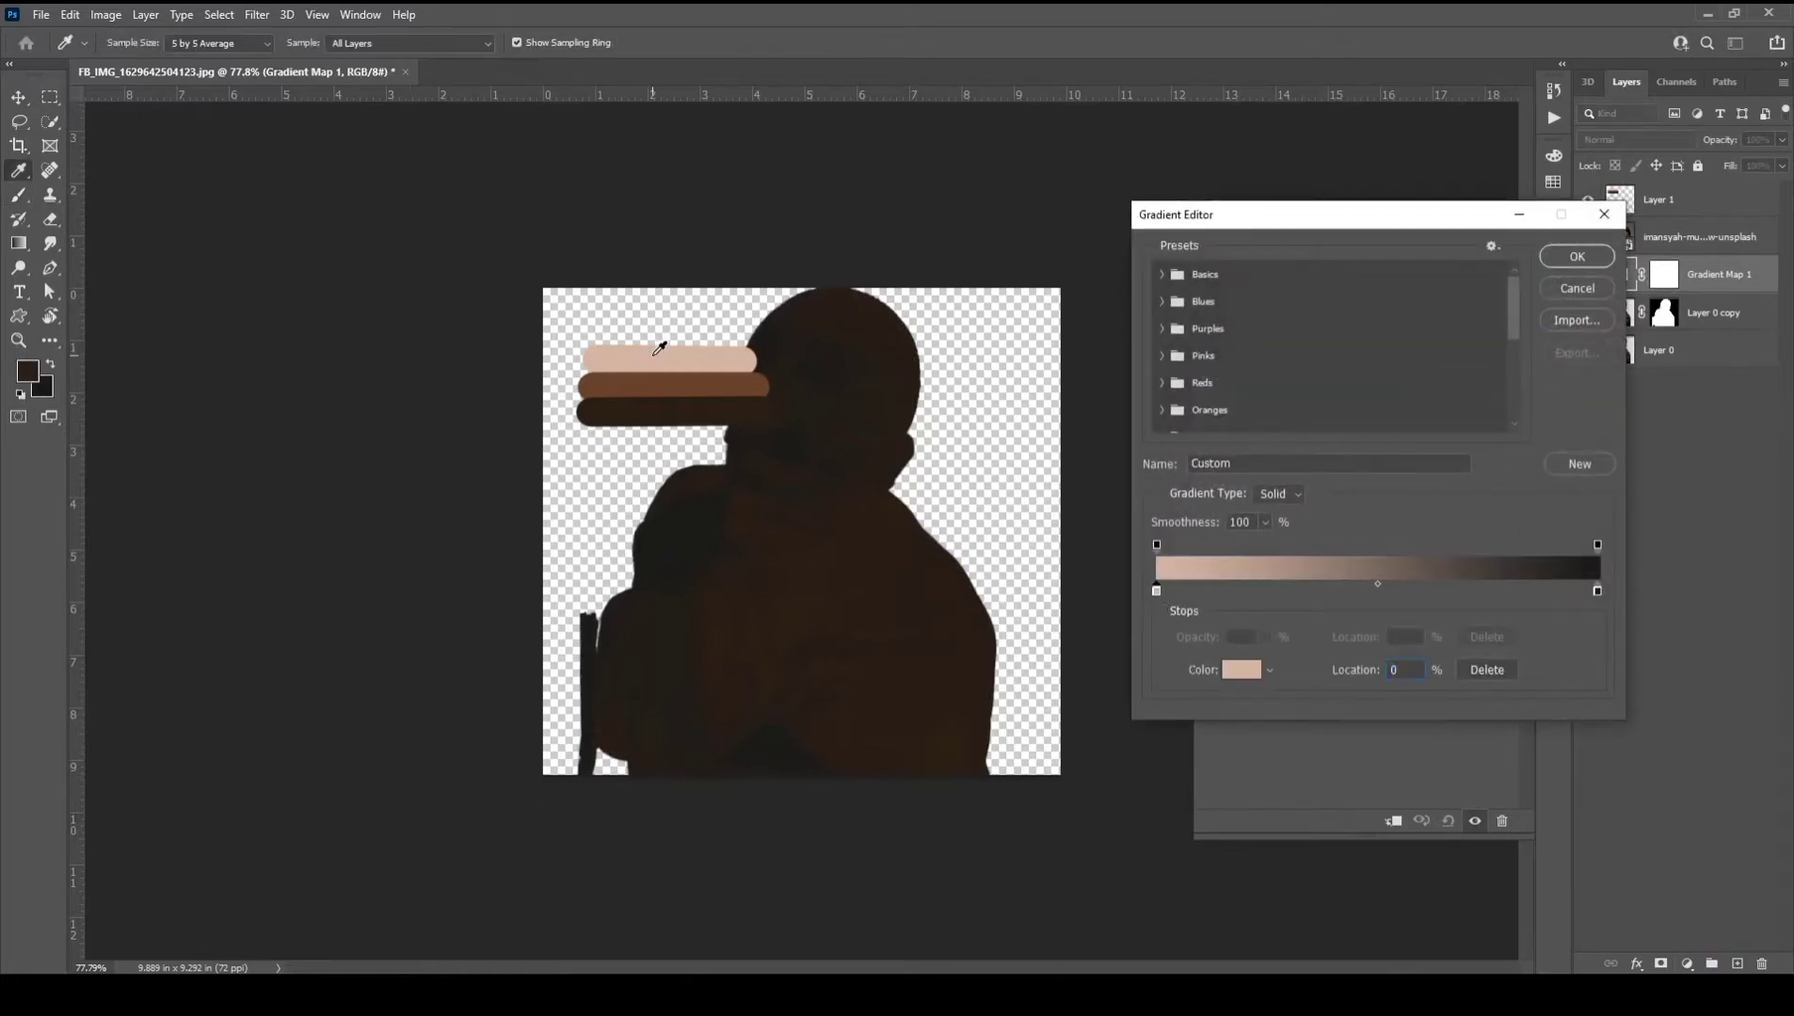
pyautogui.click(1597, 592)
pyautogui.click(714, 401)
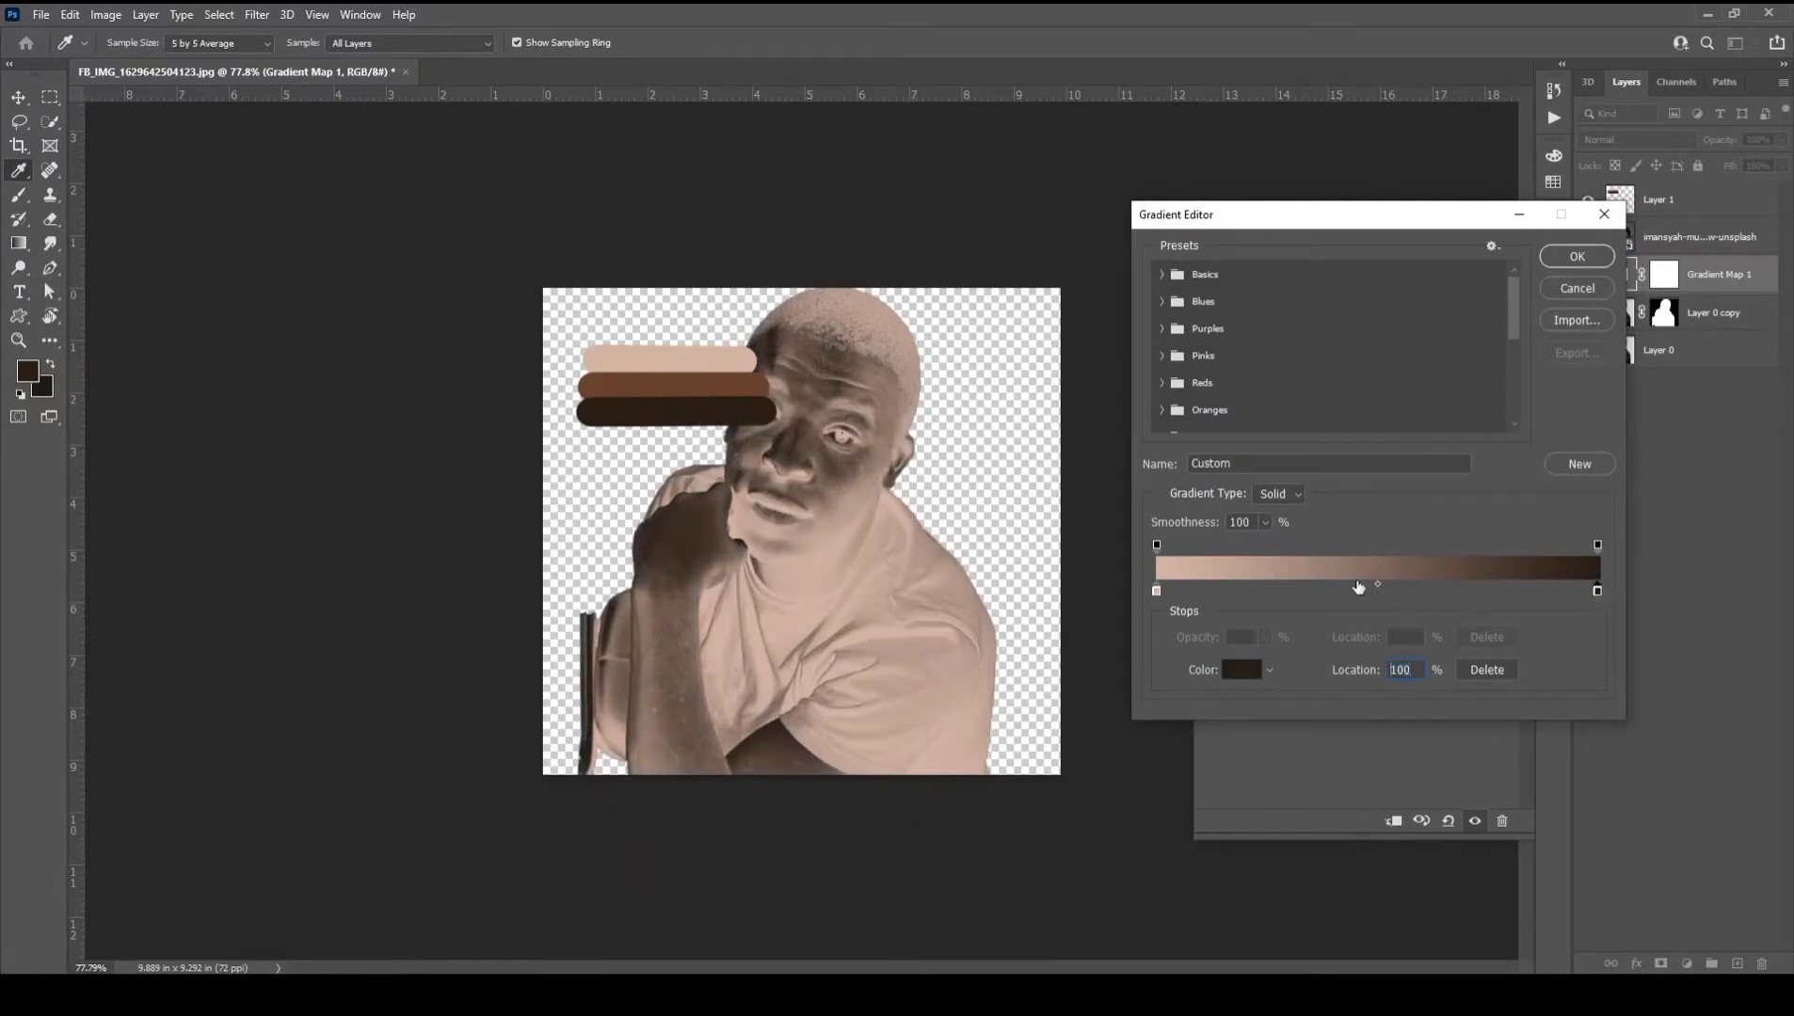
pyautogui.click(1367, 590)
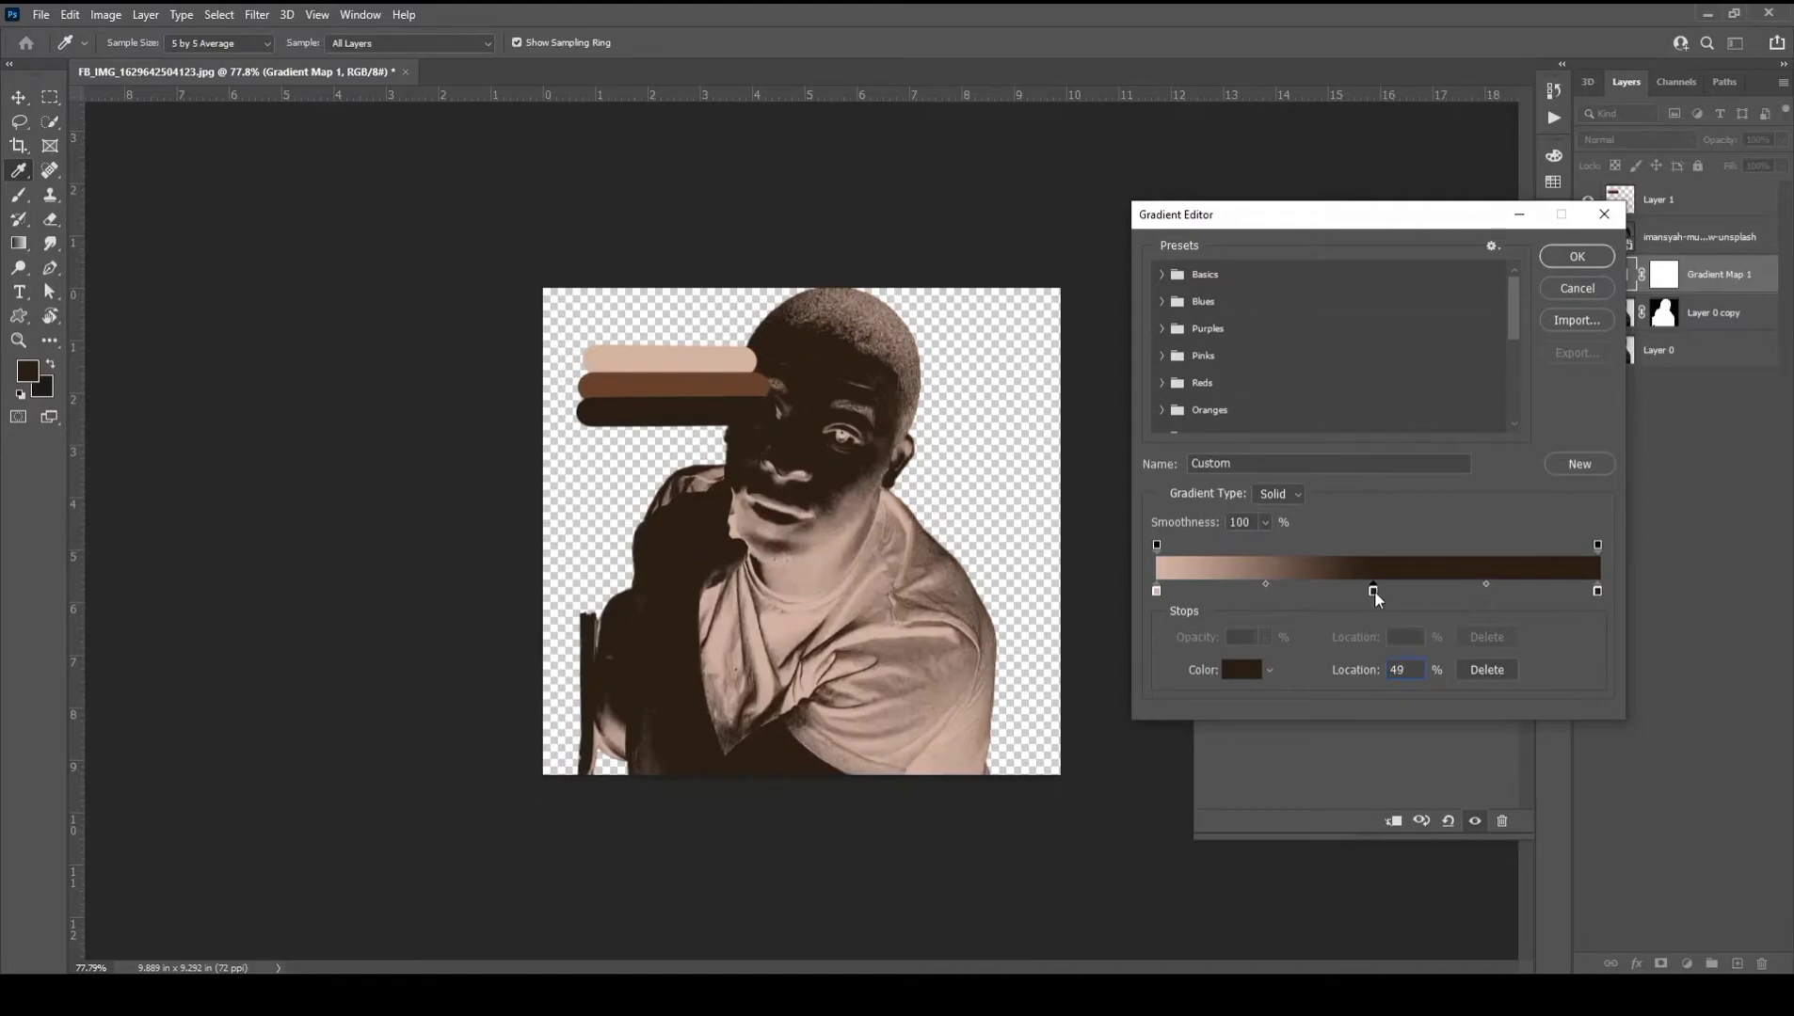
pyautogui.moveTo(1373, 591); pyautogui.dragTo(1376, 591)
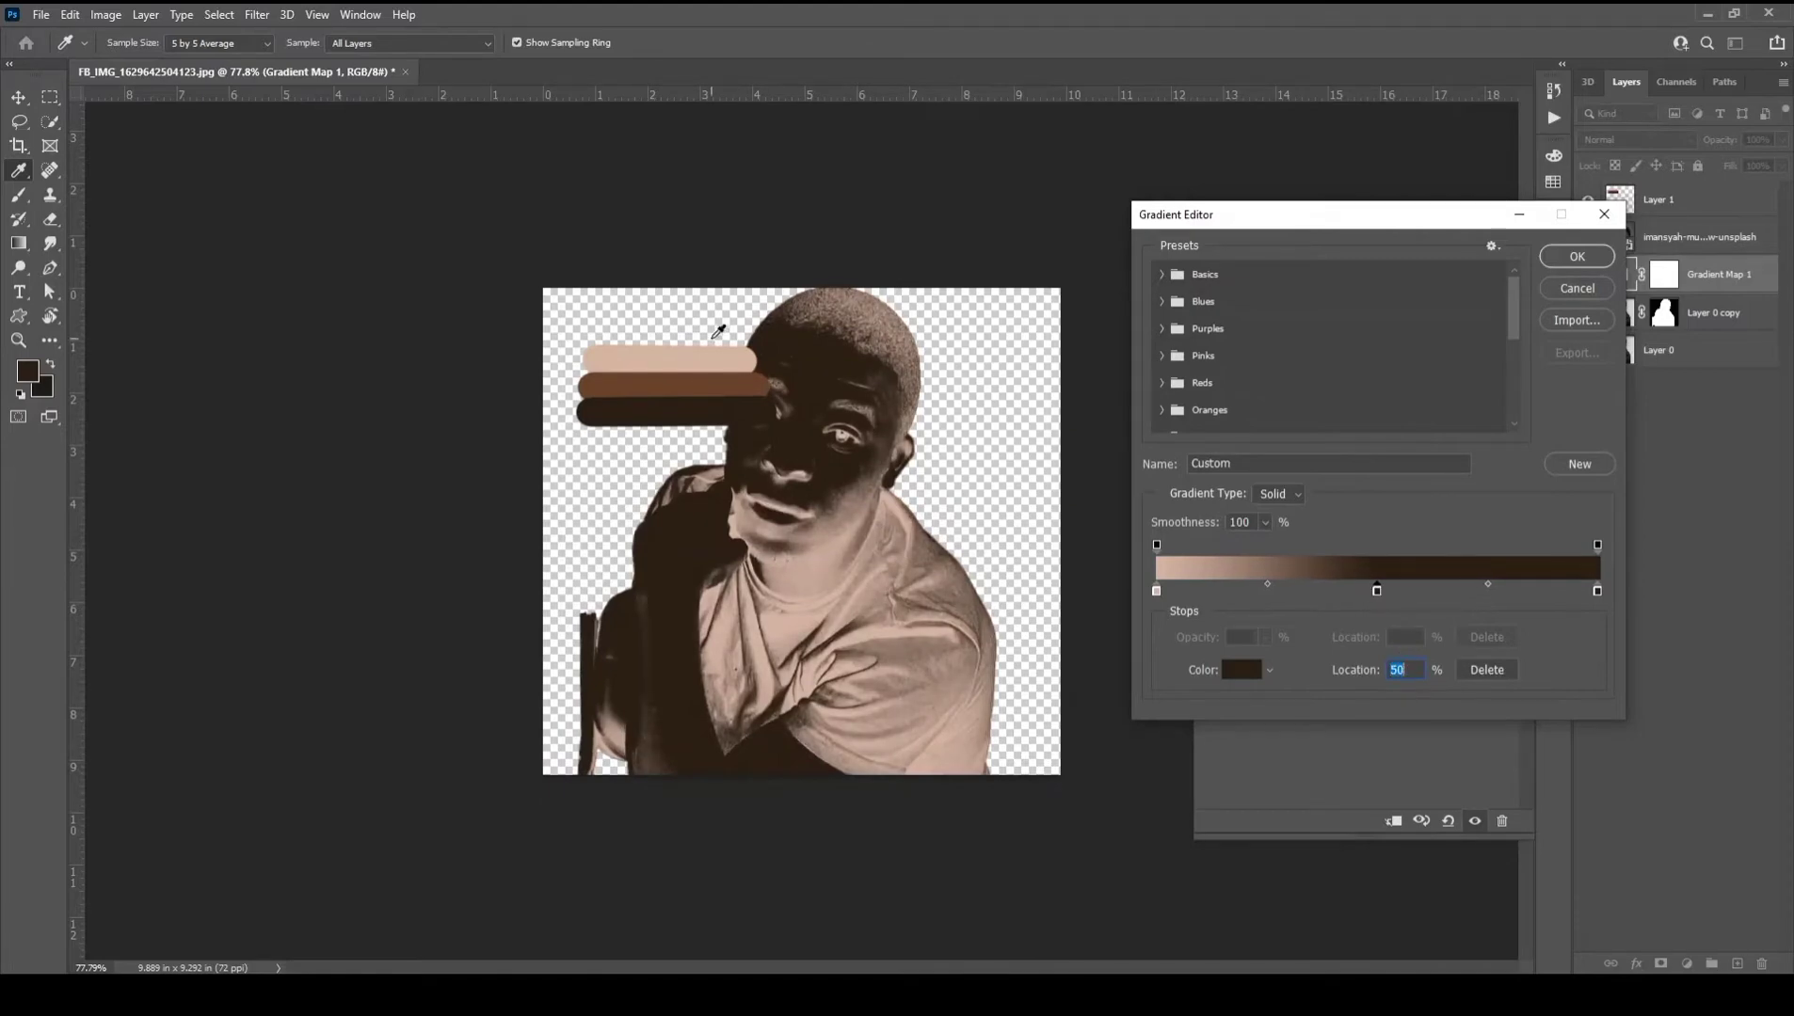
pyautogui.click(705, 380)
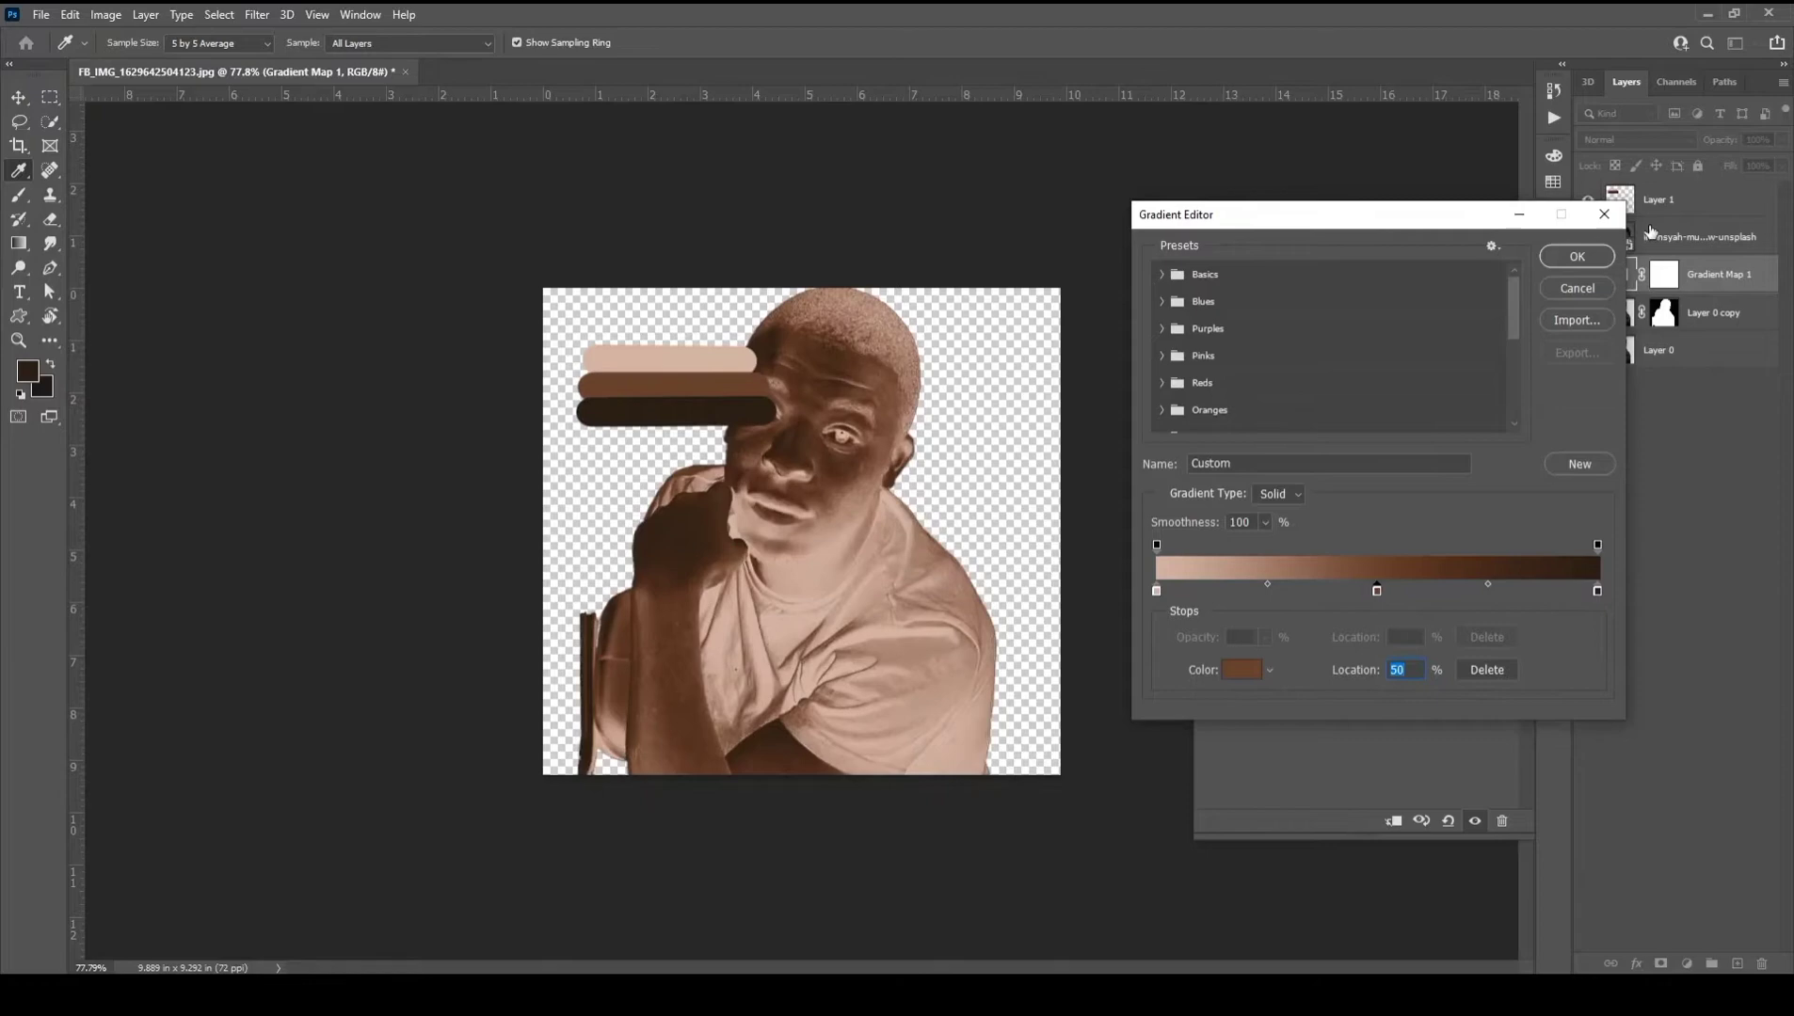
pyautogui.click(1587, 261)
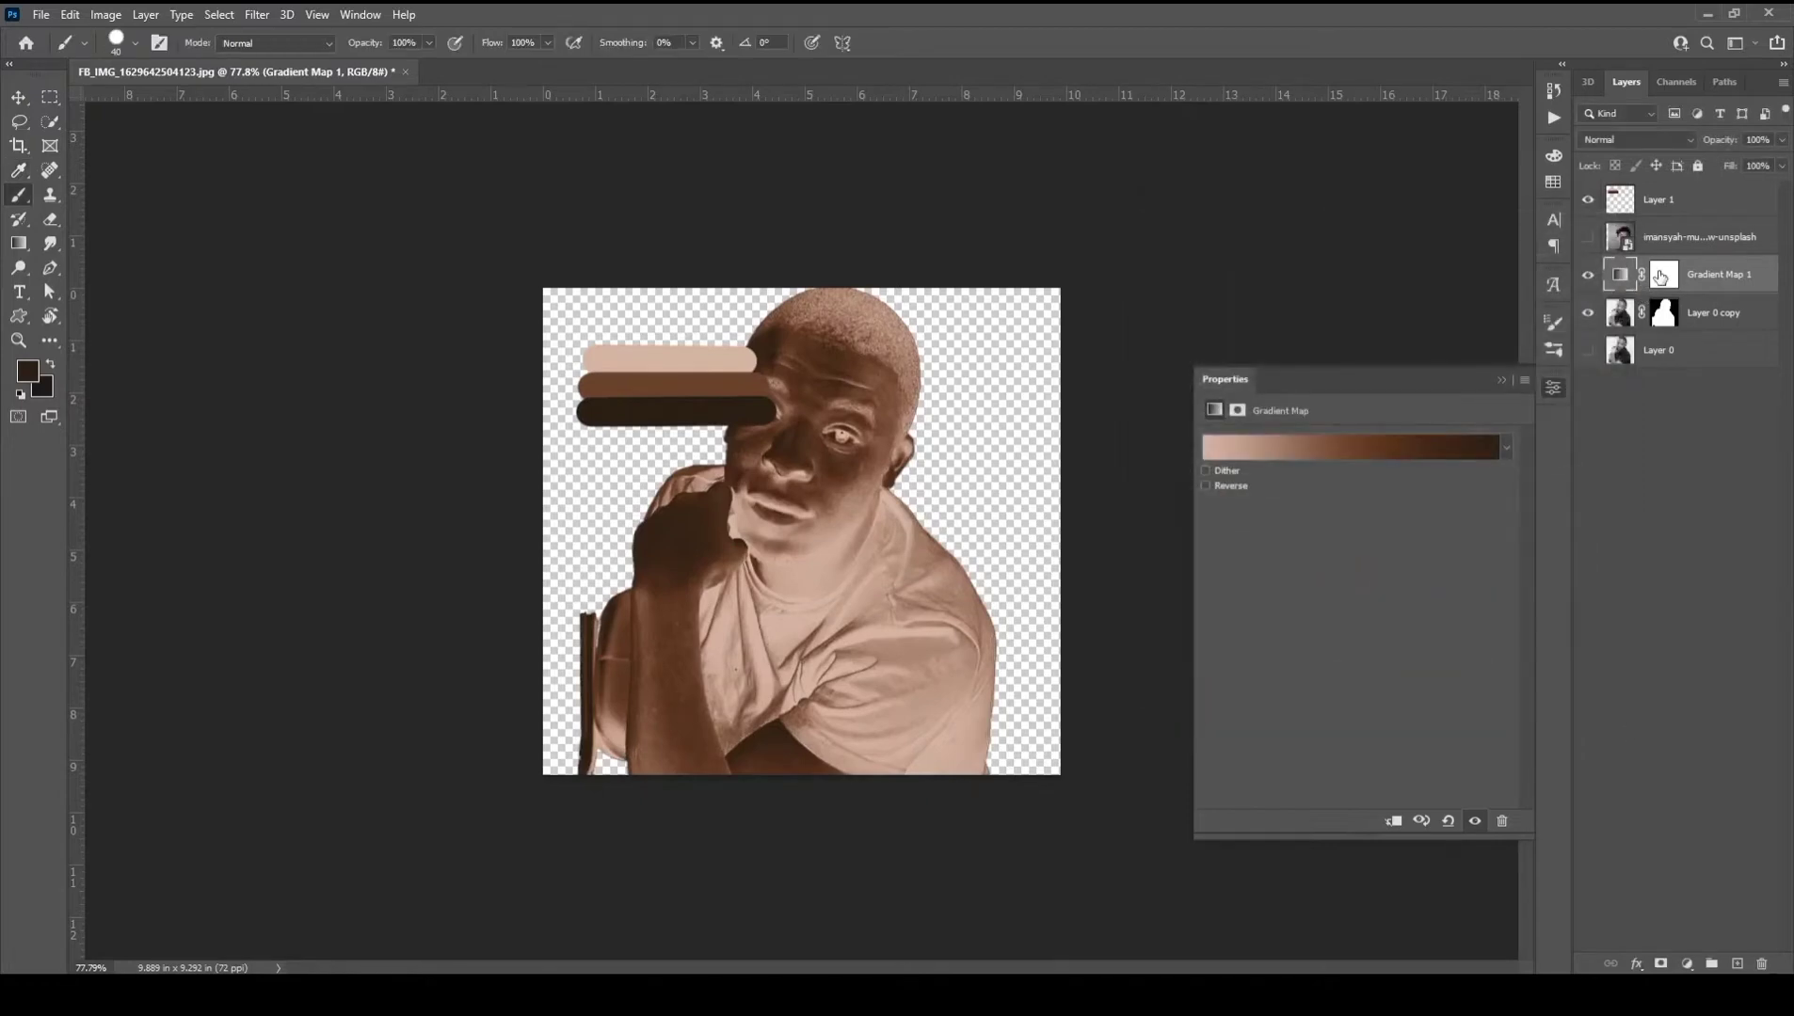
# Set Gradient Map 1 to Color blending, invert its mask to black, and hide the swatch layer
pyautogui.click(1636, 139)
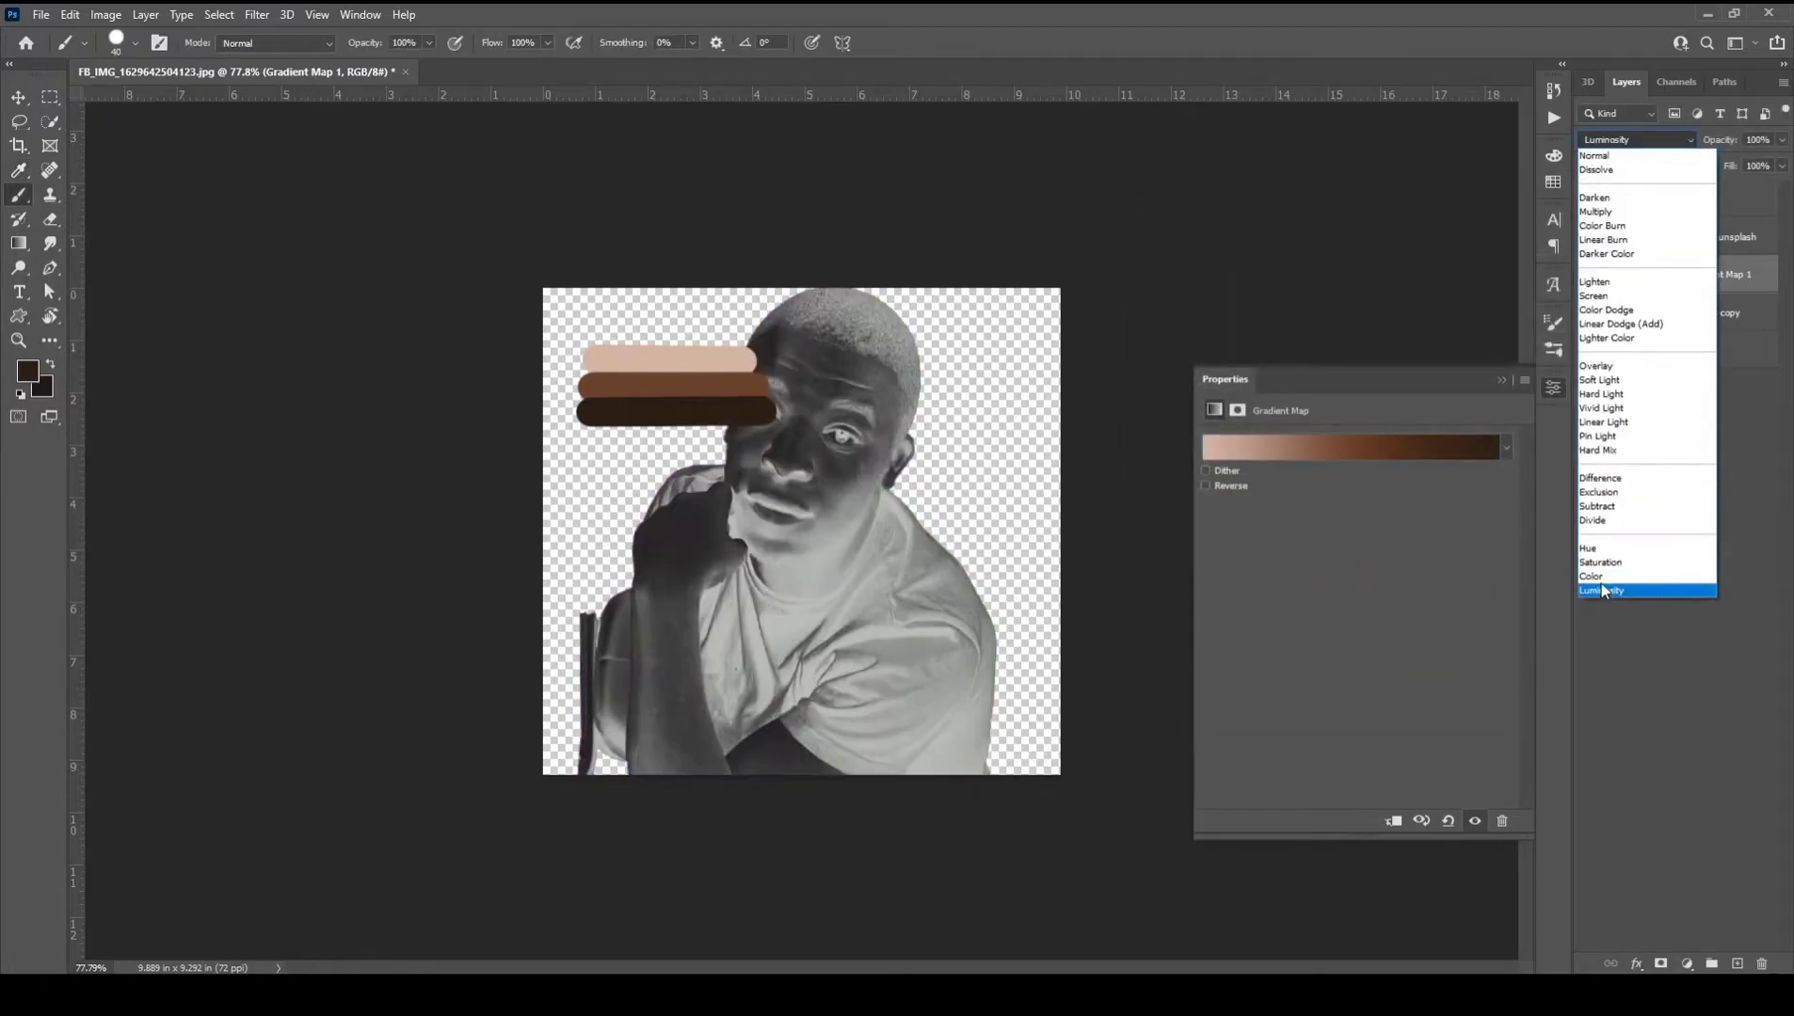
pyautogui.click(1600, 581)
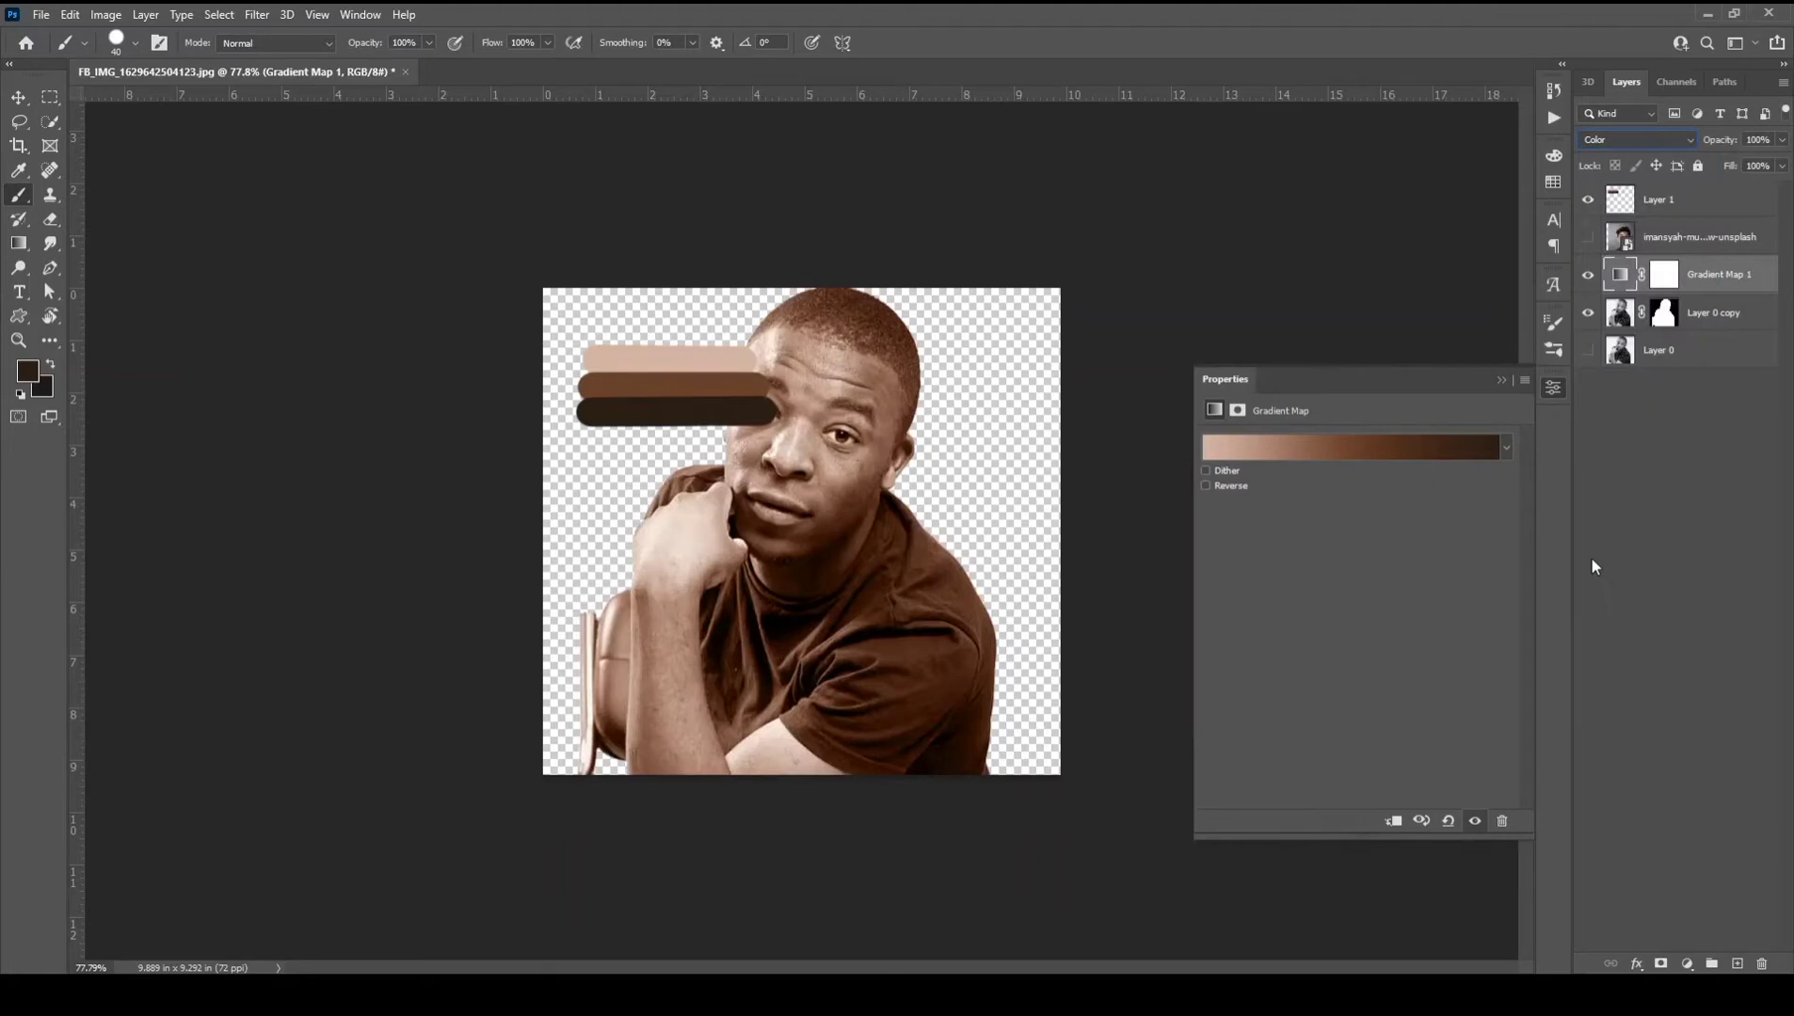
pyautogui.click(1666, 278)
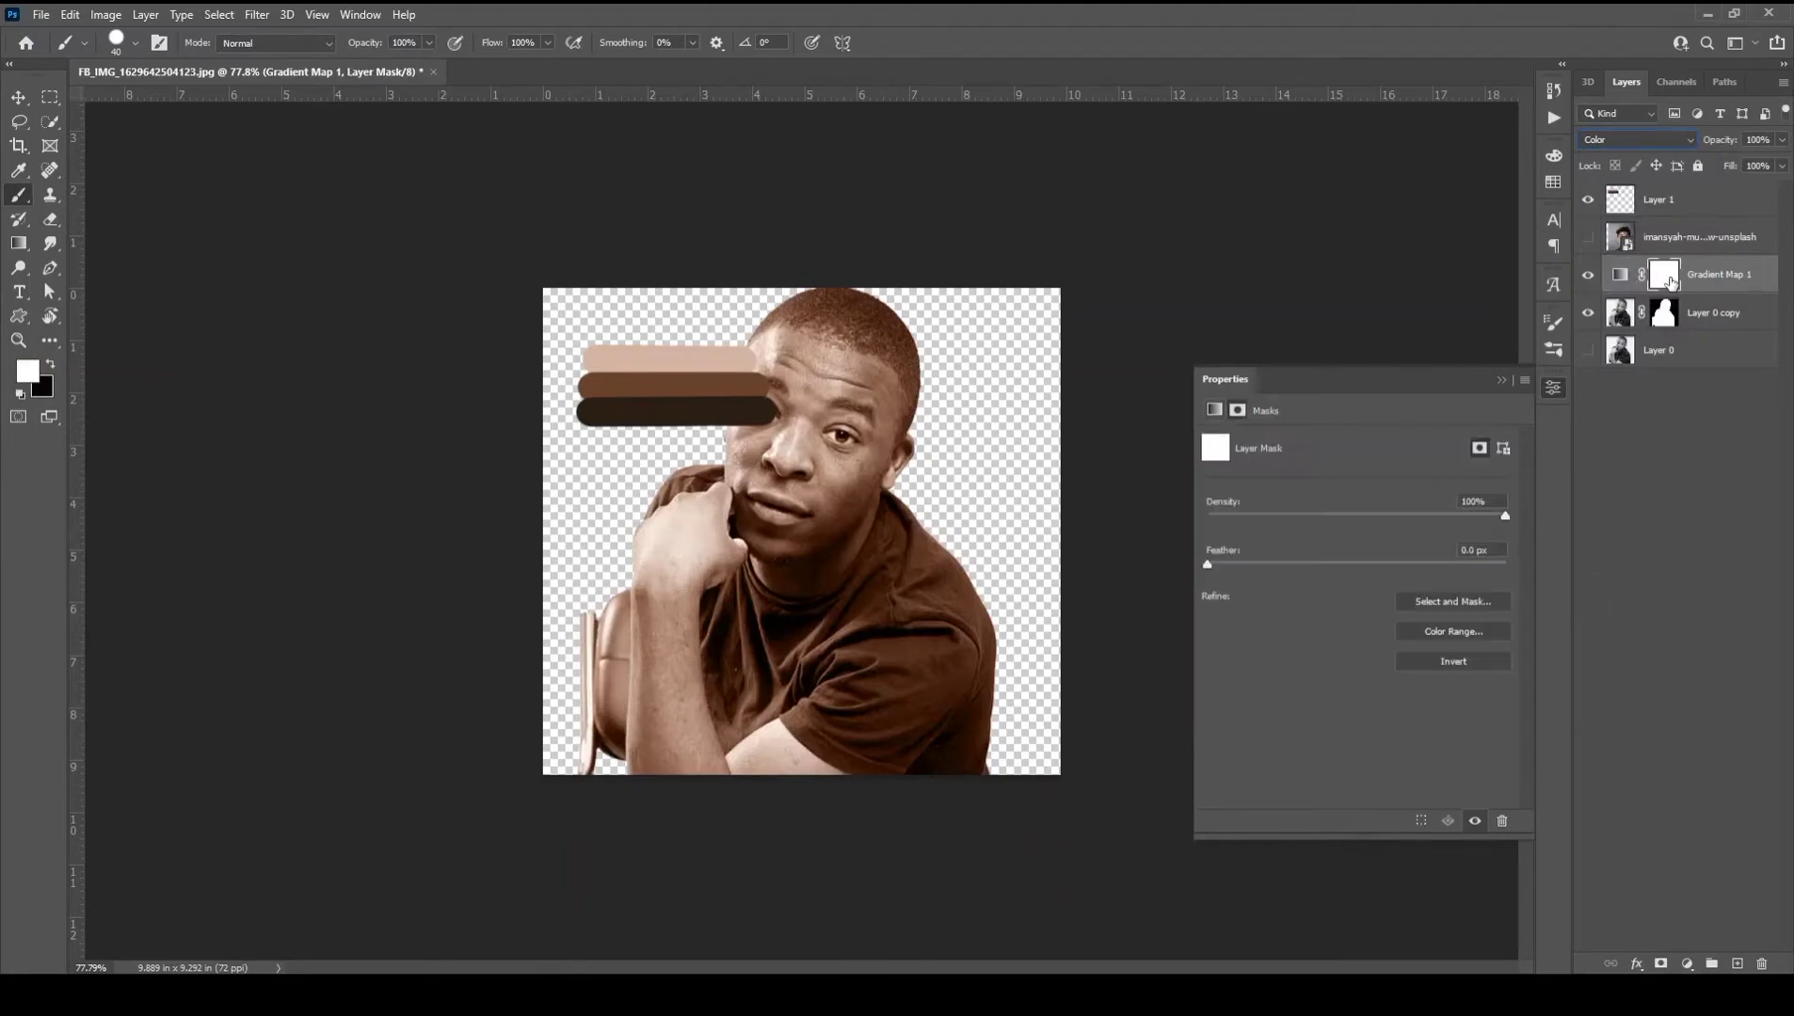
pyautogui.hotkey('ctrl', 'i')
pyautogui.click(1589, 200)
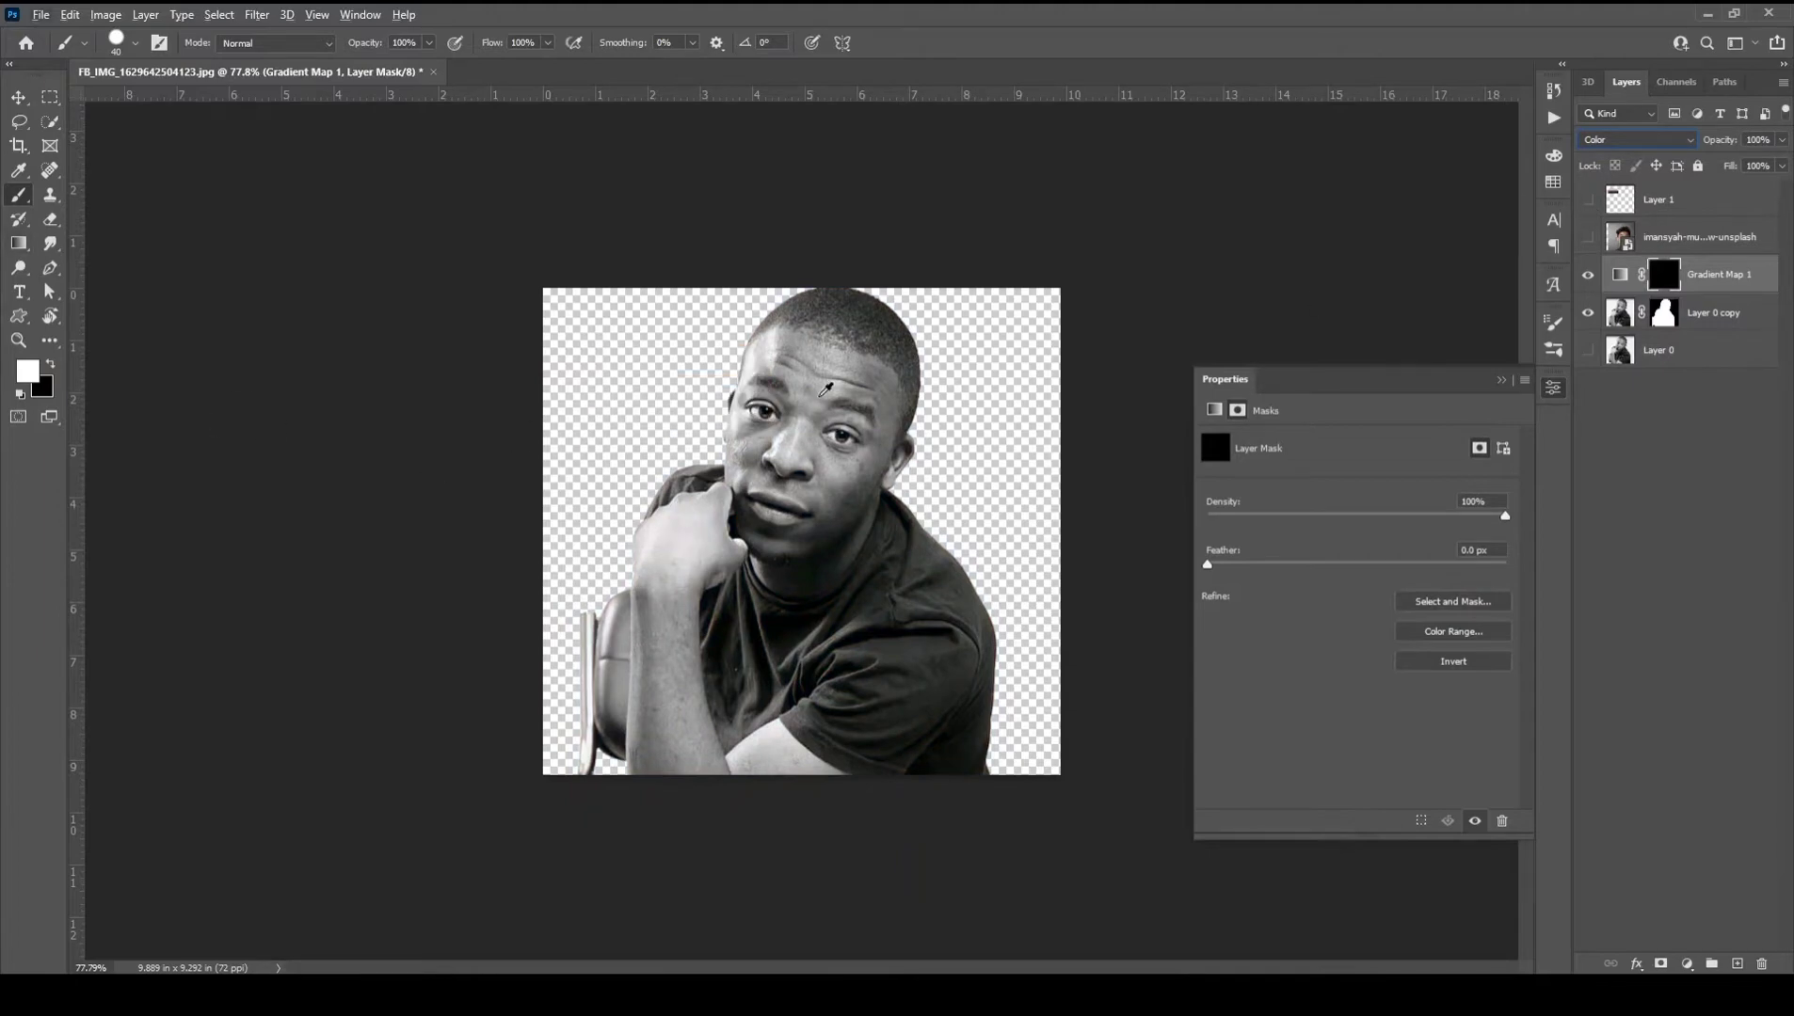
# With a soft round brush, reveal skin colour on the forehead, cheek and nose
pyautogui.scroll(5, 818, 396)
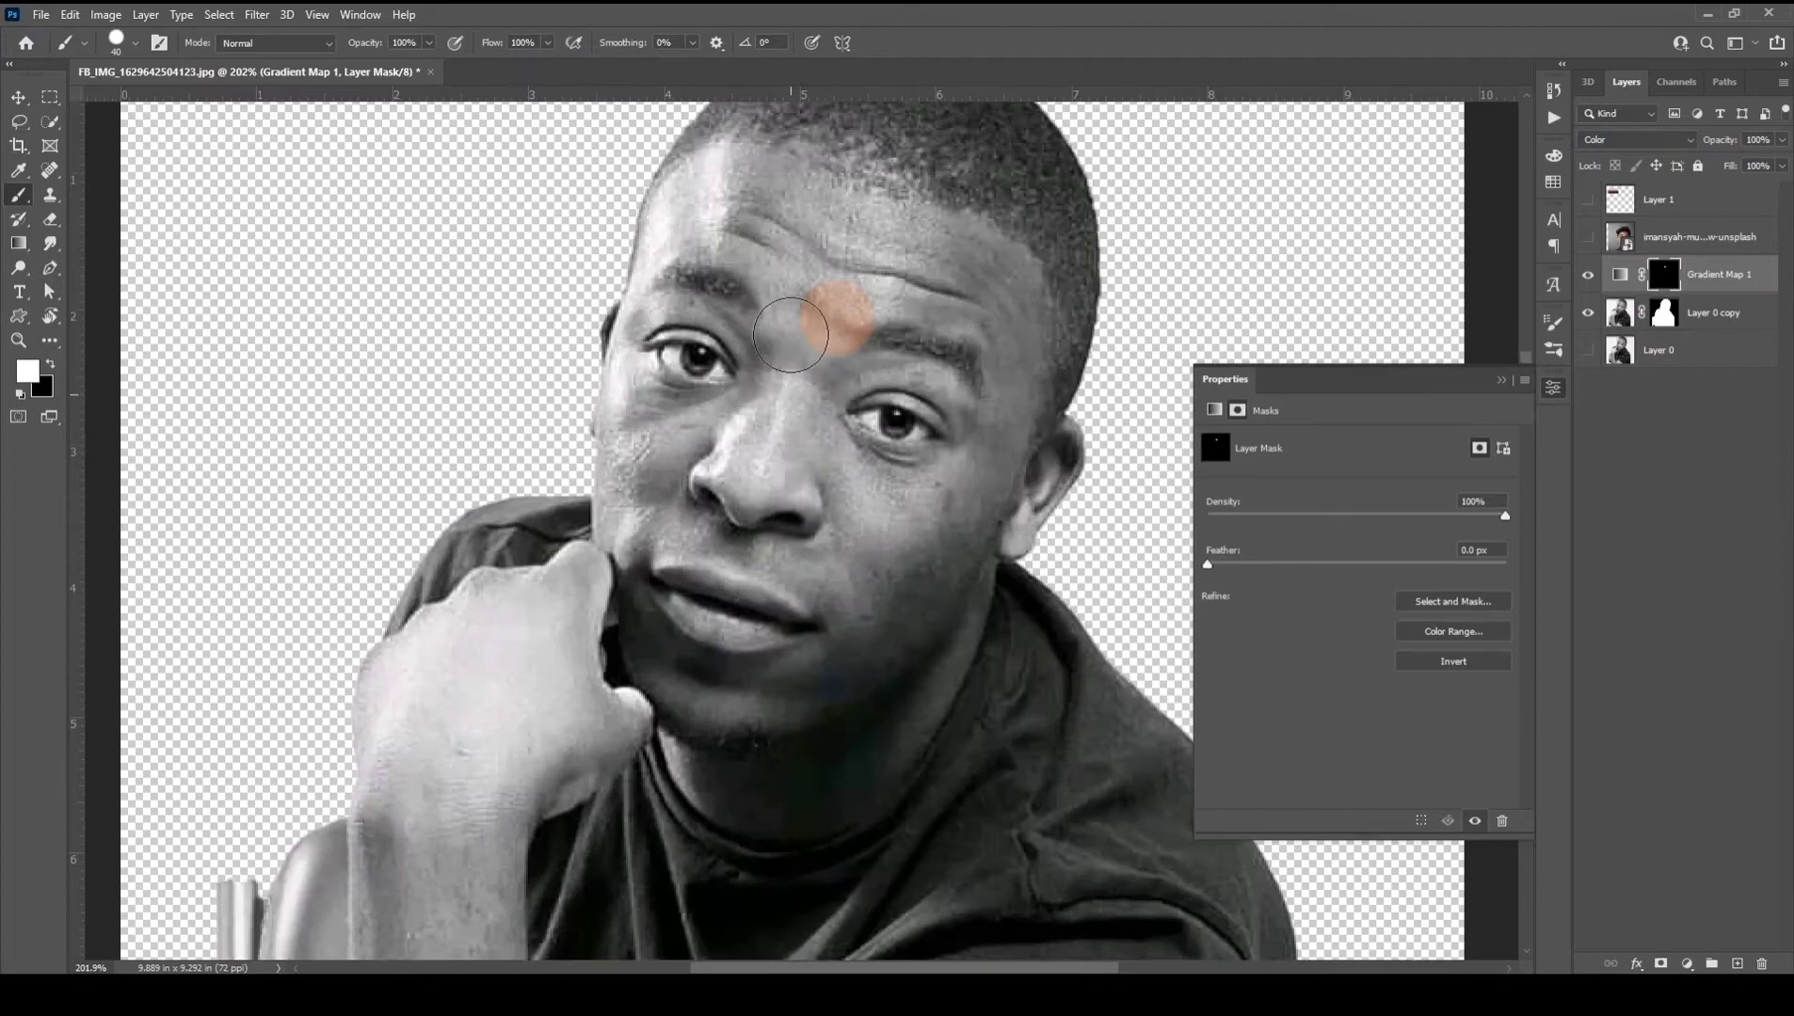
pyautogui.moveTo(817, 391); pyautogui.dragTo(814, 312)
pyautogui.rightClick(814, 312)
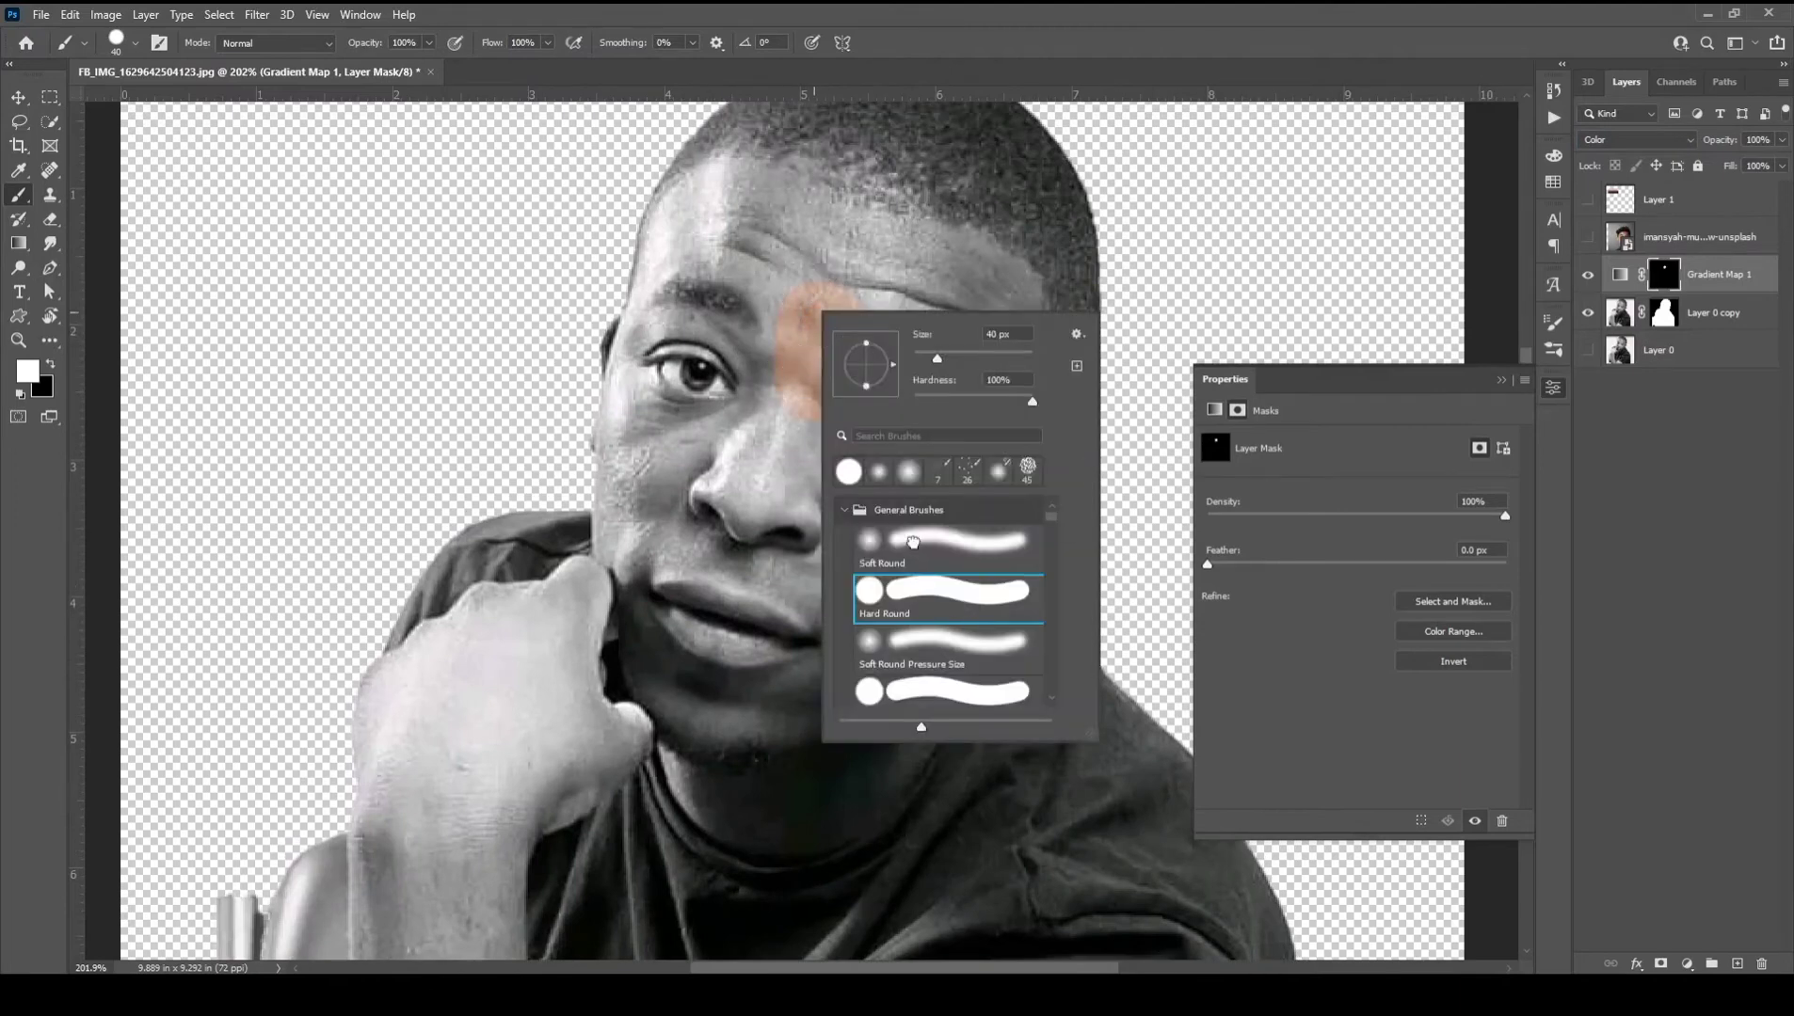
pyautogui.click(908, 471)
pyautogui.click(806, 284)
pyautogui.moveTo(807, 284)
pyautogui.mouseDown()
pyautogui.moveTo(798, 247)
pyautogui.moveTo(894, 257)
pyautogui.moveTo(878, 493)
pyautogui.moveTo(764, 496)
pyautogui.moveTo(855, 678)
pyautogui.moveTo(849, 708)
pyautogui.moveTo(731, 810)
pyautogui.moveTo(715, 796)
pyautogui.mouseUp()
pyautogui.press('[')
pyautogui.press('[')
pyautogui.press('[')
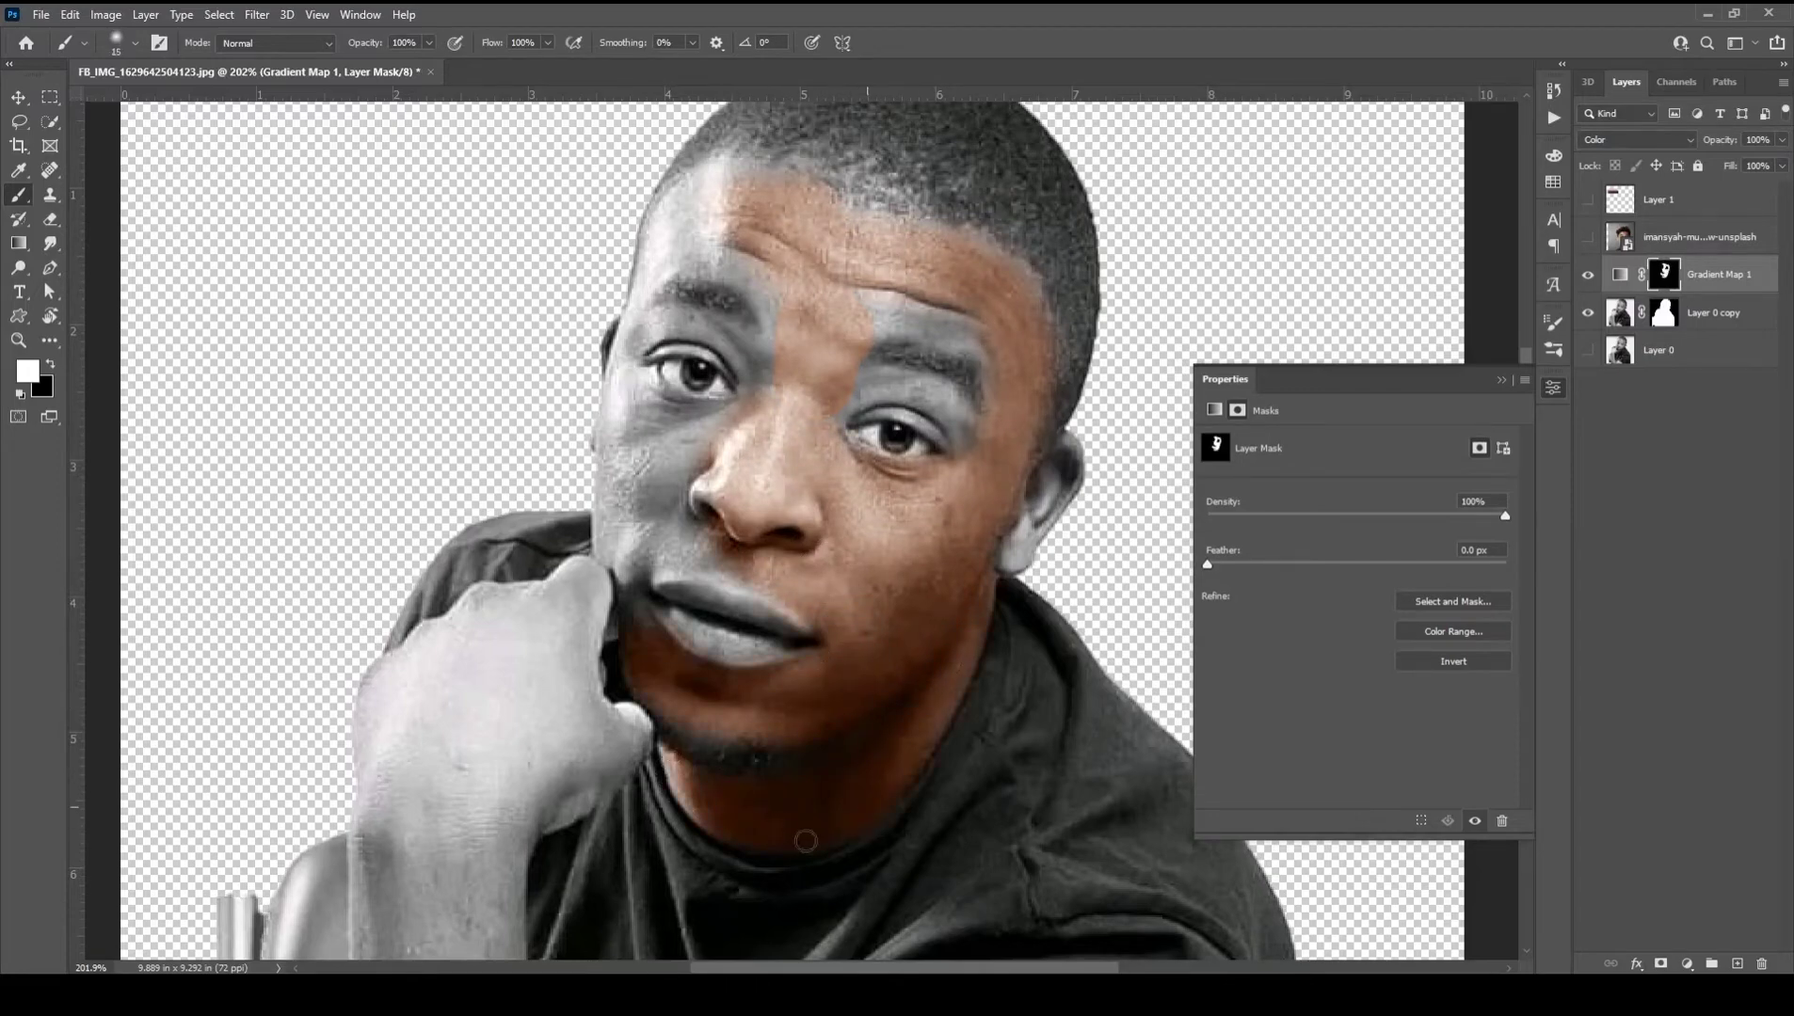
# Reveal skin colour on the arm with a larger brush
pyautogui.scroll(2, 980, 476)
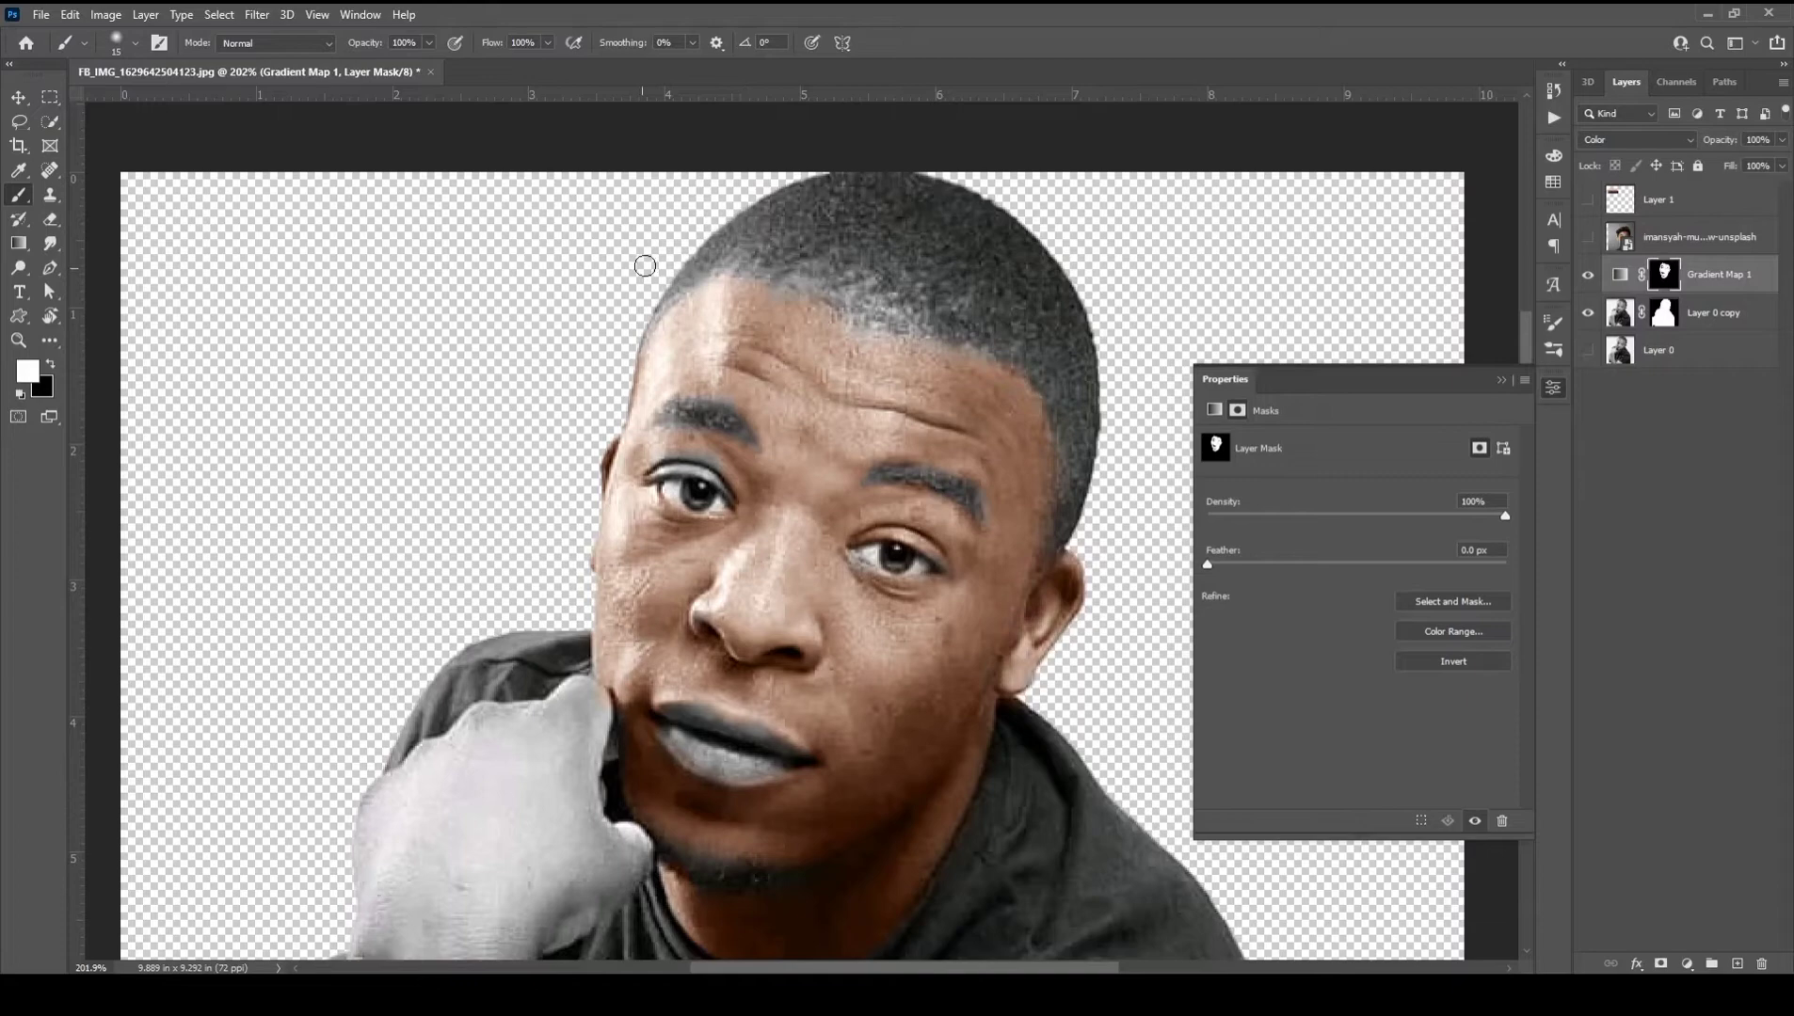
pyautogui.scroll(-5, 790, 308)
pyautogui.press('x')
pyautogui.press('x')
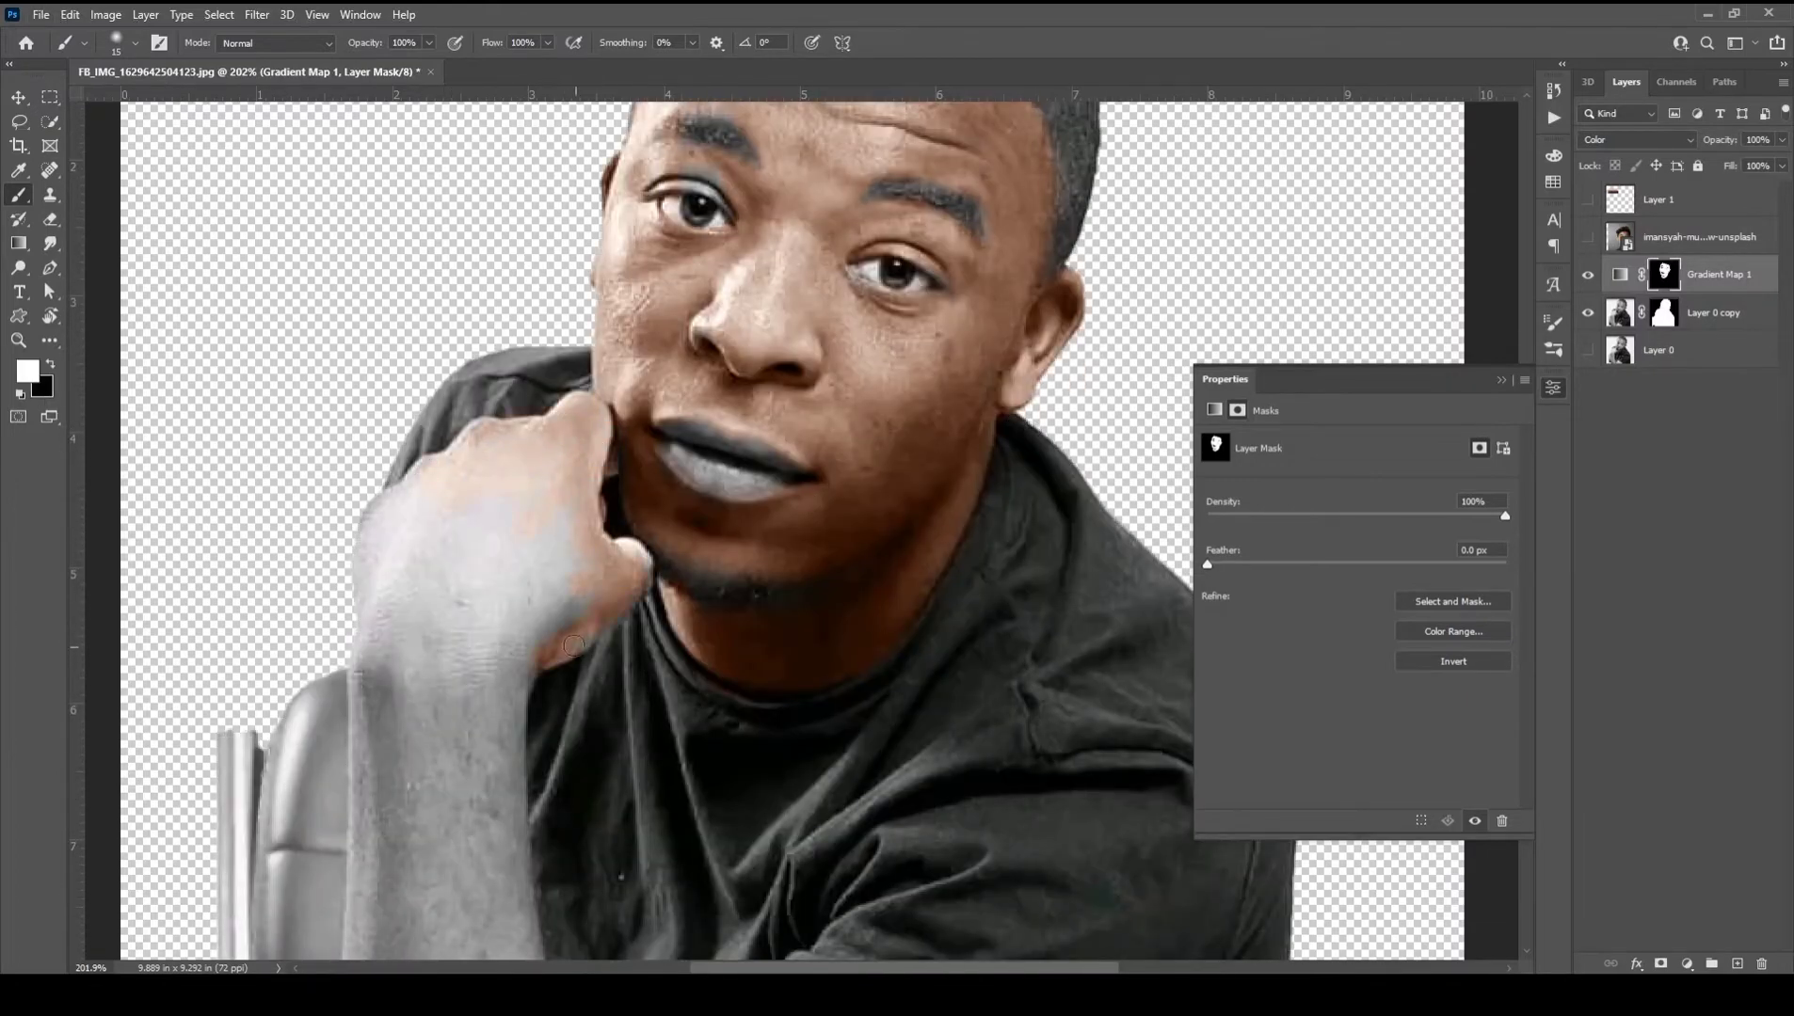
pyautogui.press(']')
pyautogui.press(']')
pyautogui.press(']')
pyautogui.moveTo(350, 533); pyautogui.dragTo(378, 774)
pyautogui.scroll(-3, 379, 774)
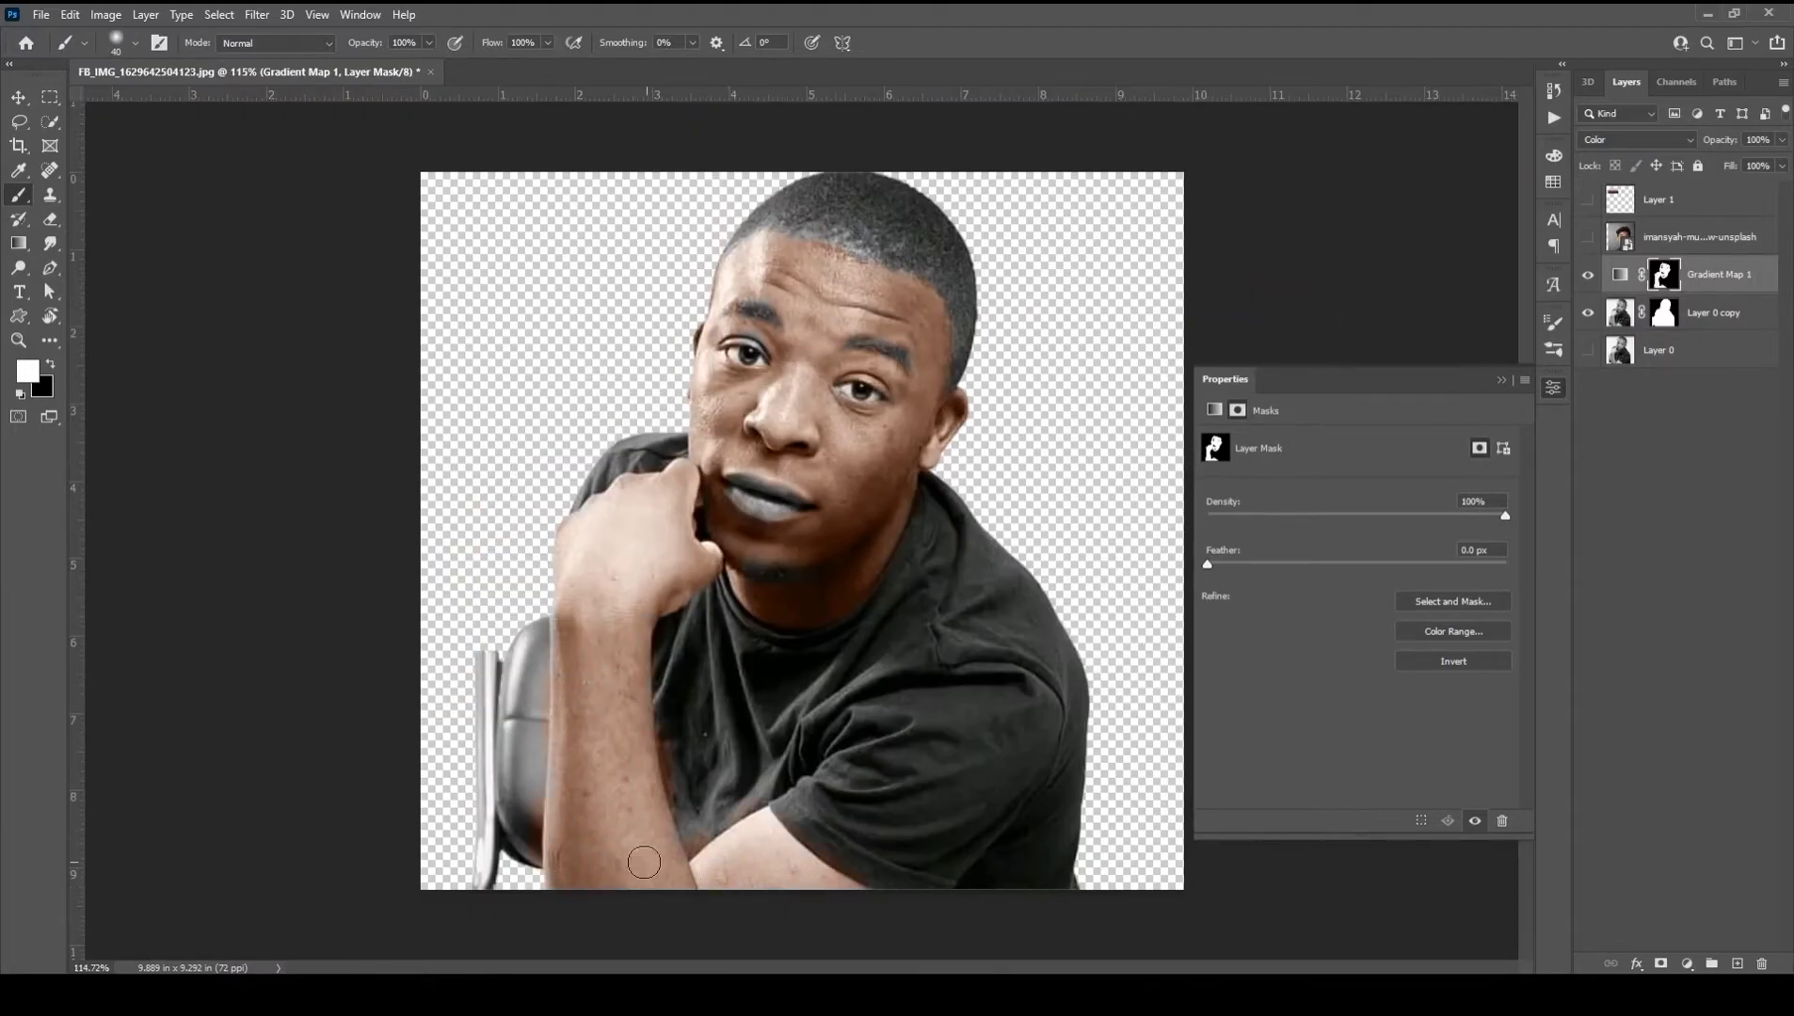
pyautogui.scroll(4, 644, 863)
# Clean up colour spill along the skin edges, alternating between black and white
pyautogui.press('x')
pyautogui.press('[')
pyautogui.press('[')
pyautogui.press('[')
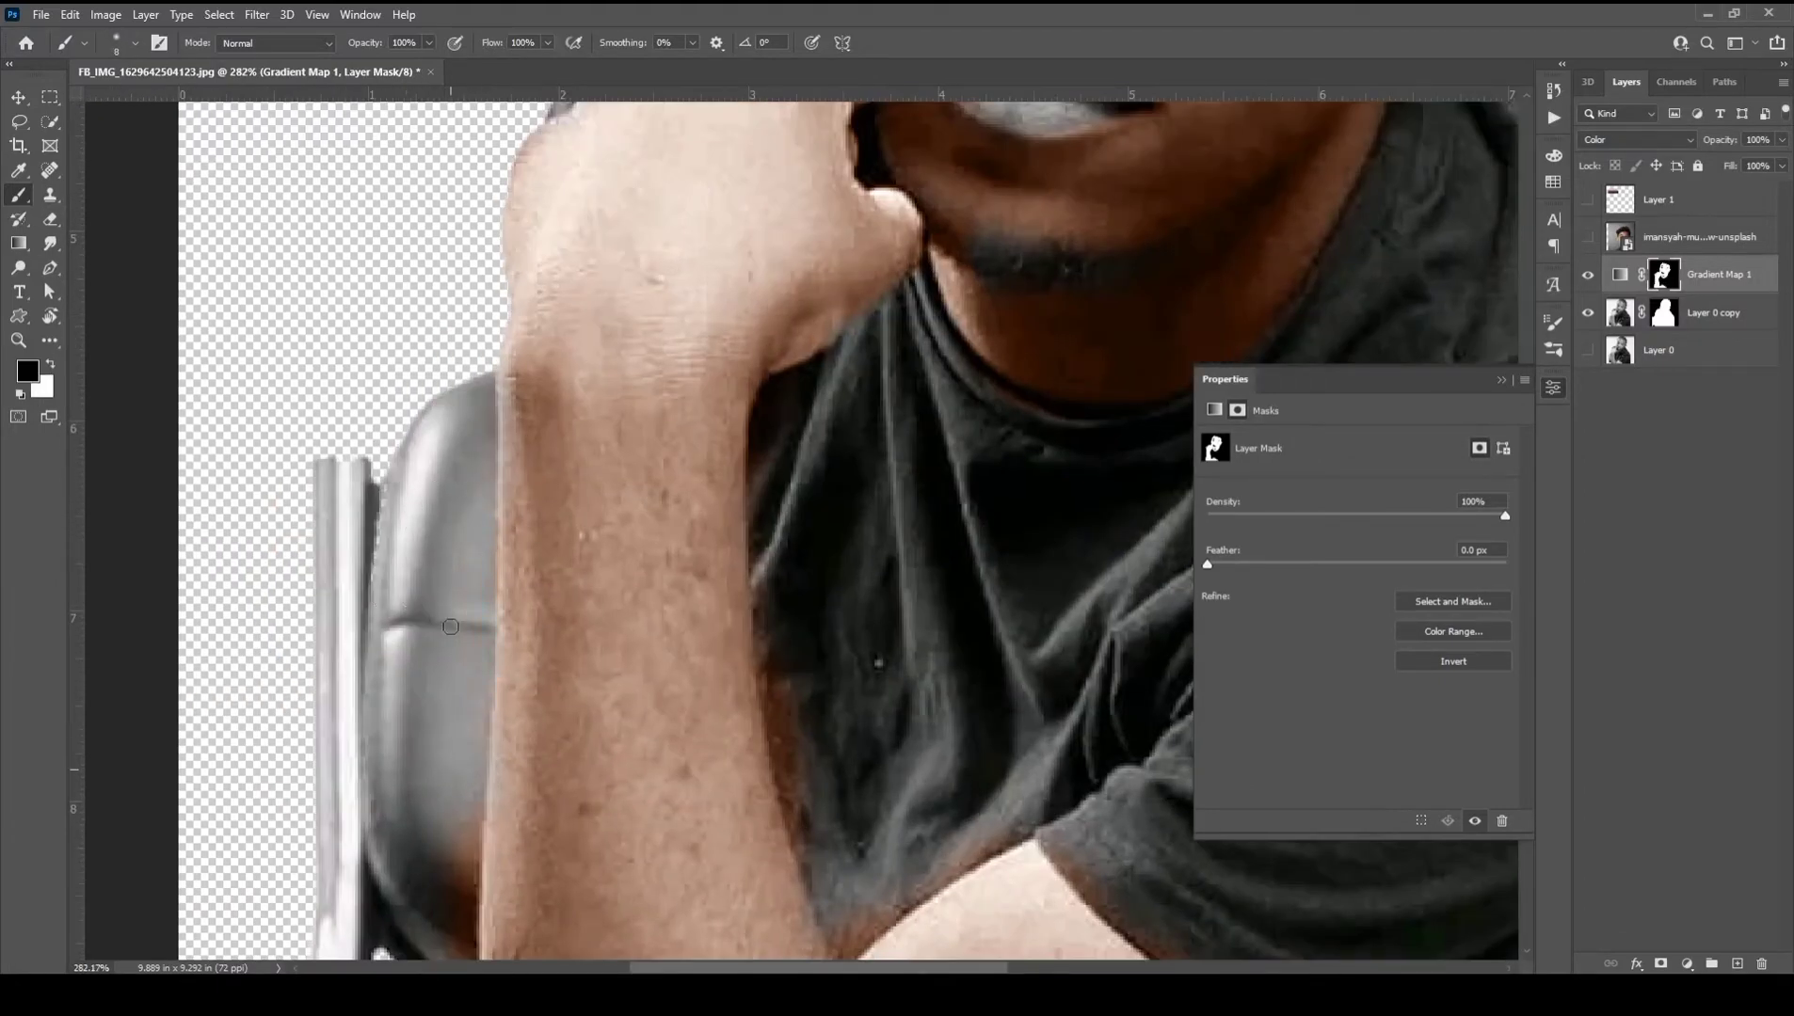
pyautogui.scroll(3, 451, 626)
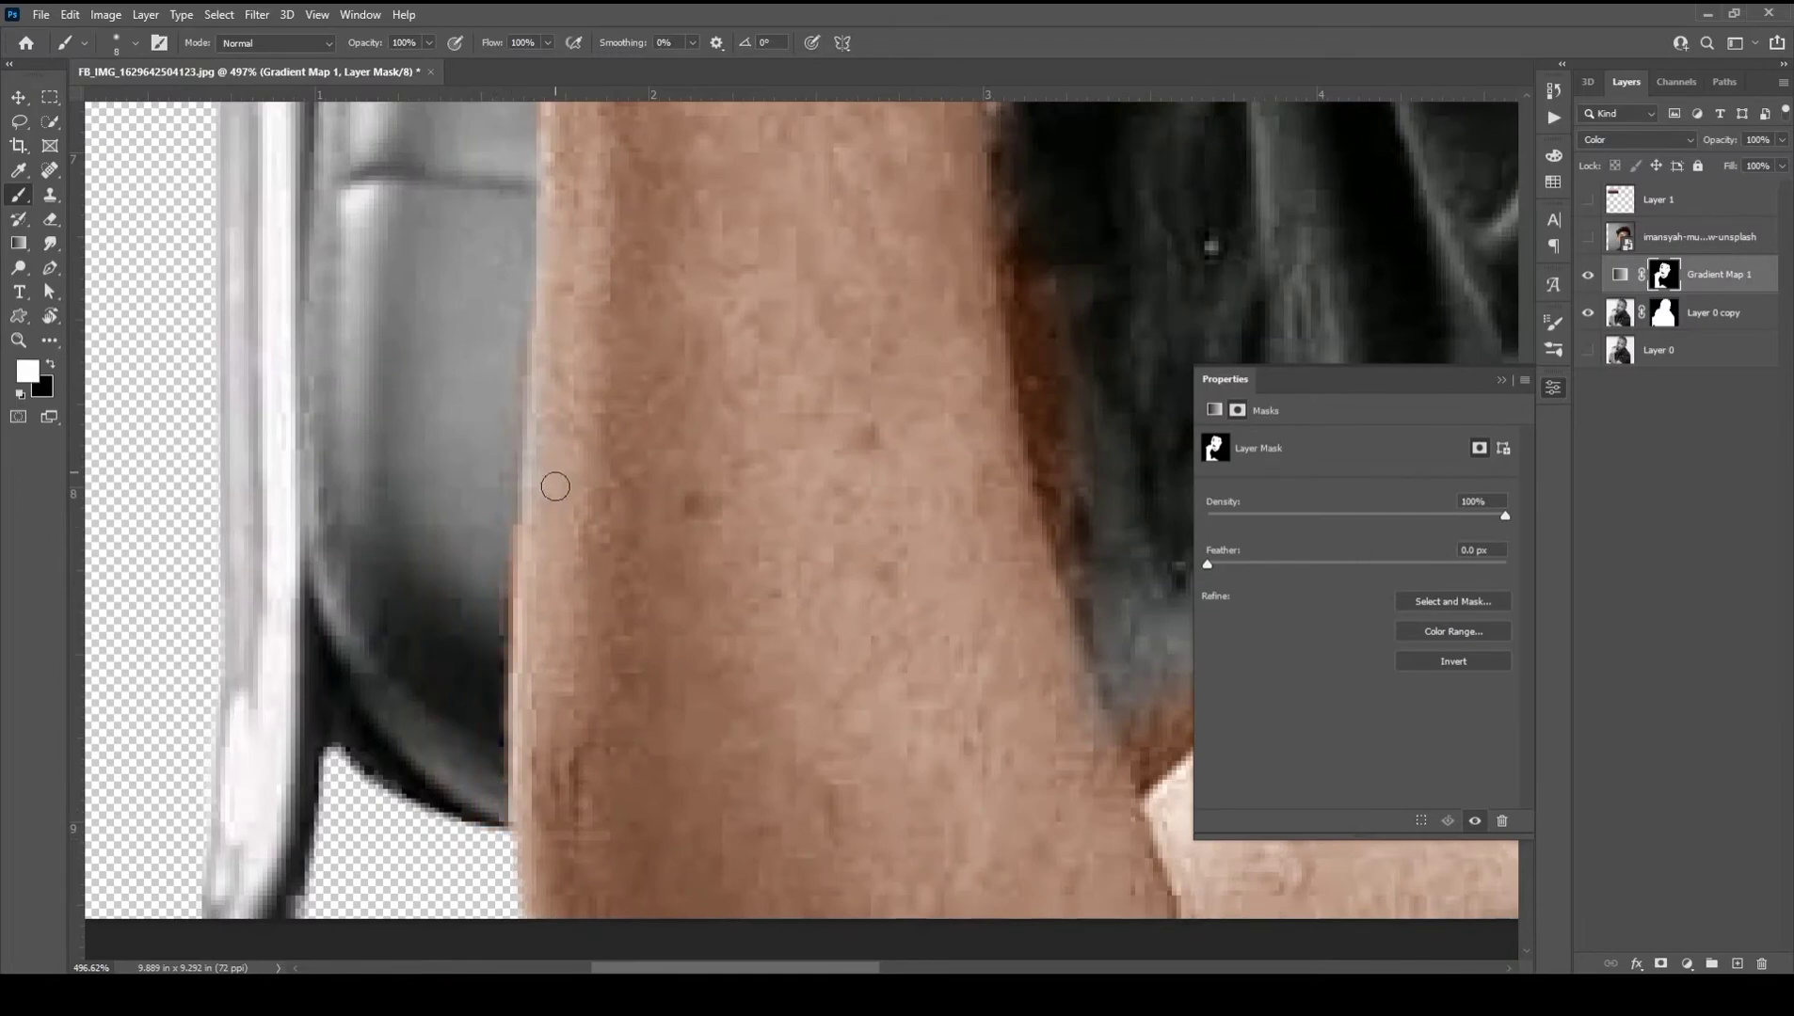
pyautogui.scroll(-2, 555, 597)
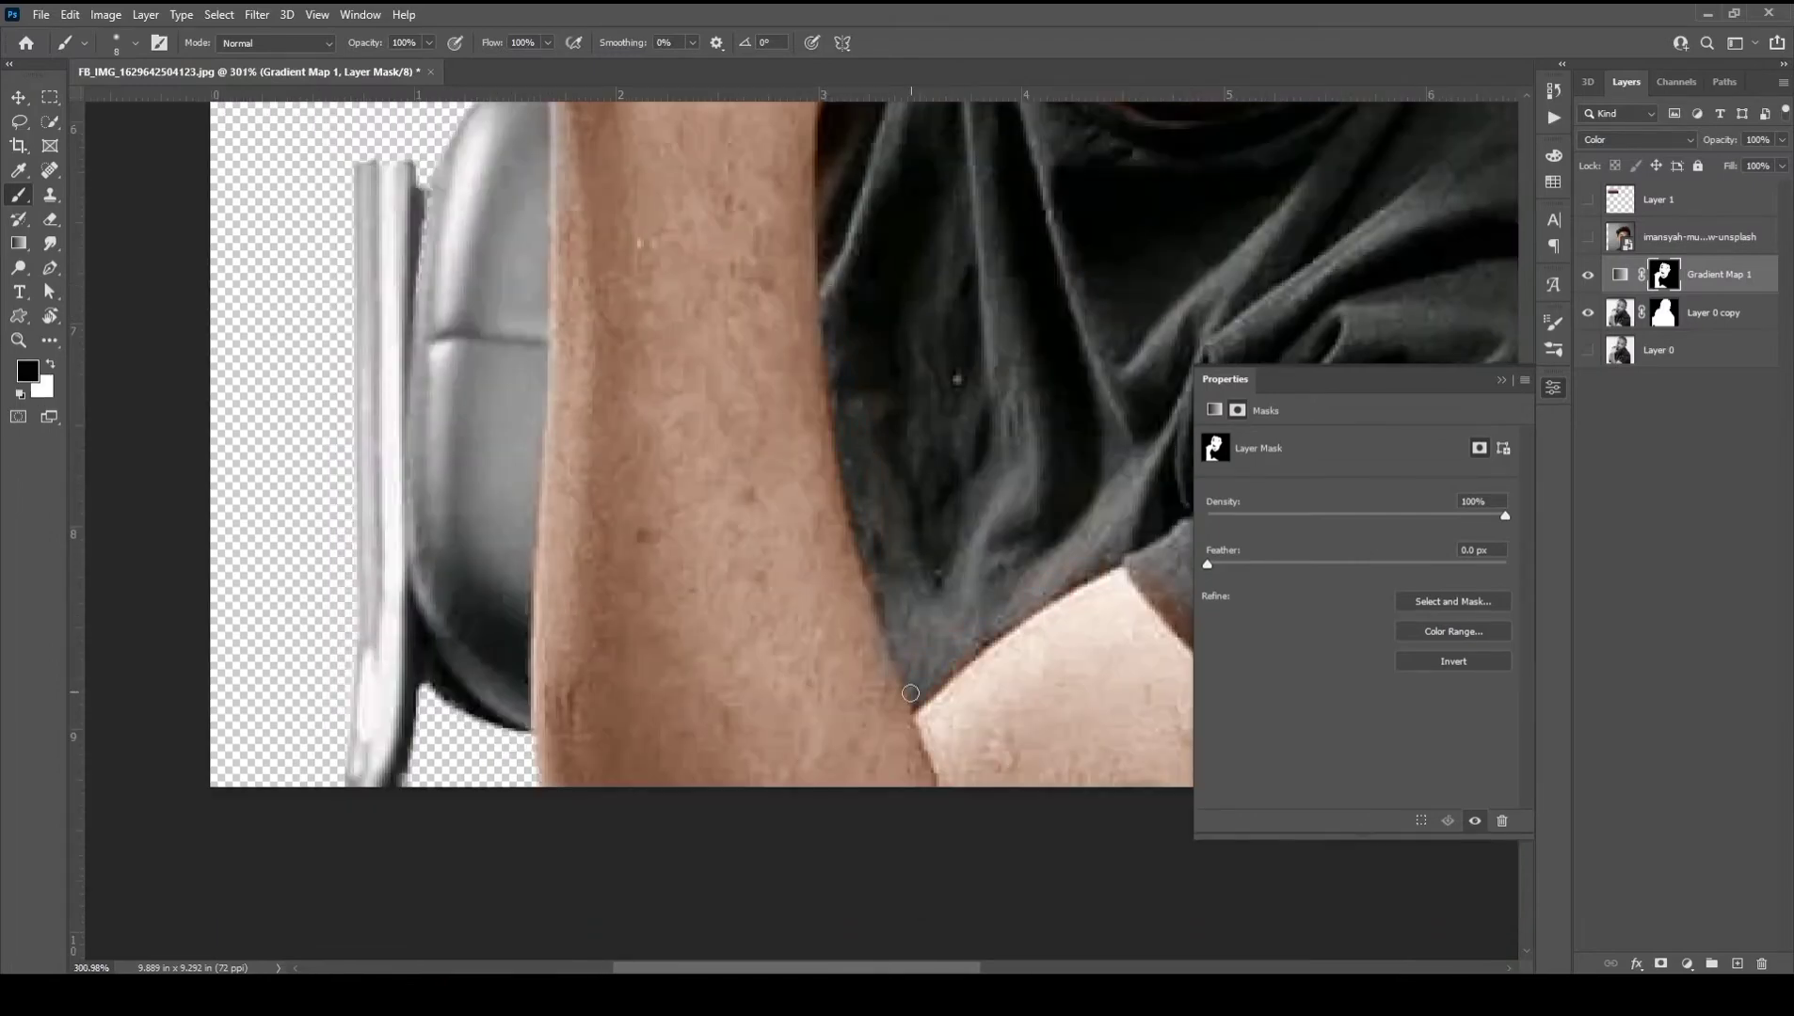
pyautogui.press('x')
pyautogui.hscroll(3, 717, 676)
pyautogui.press('x')
pyautogui.press('x')
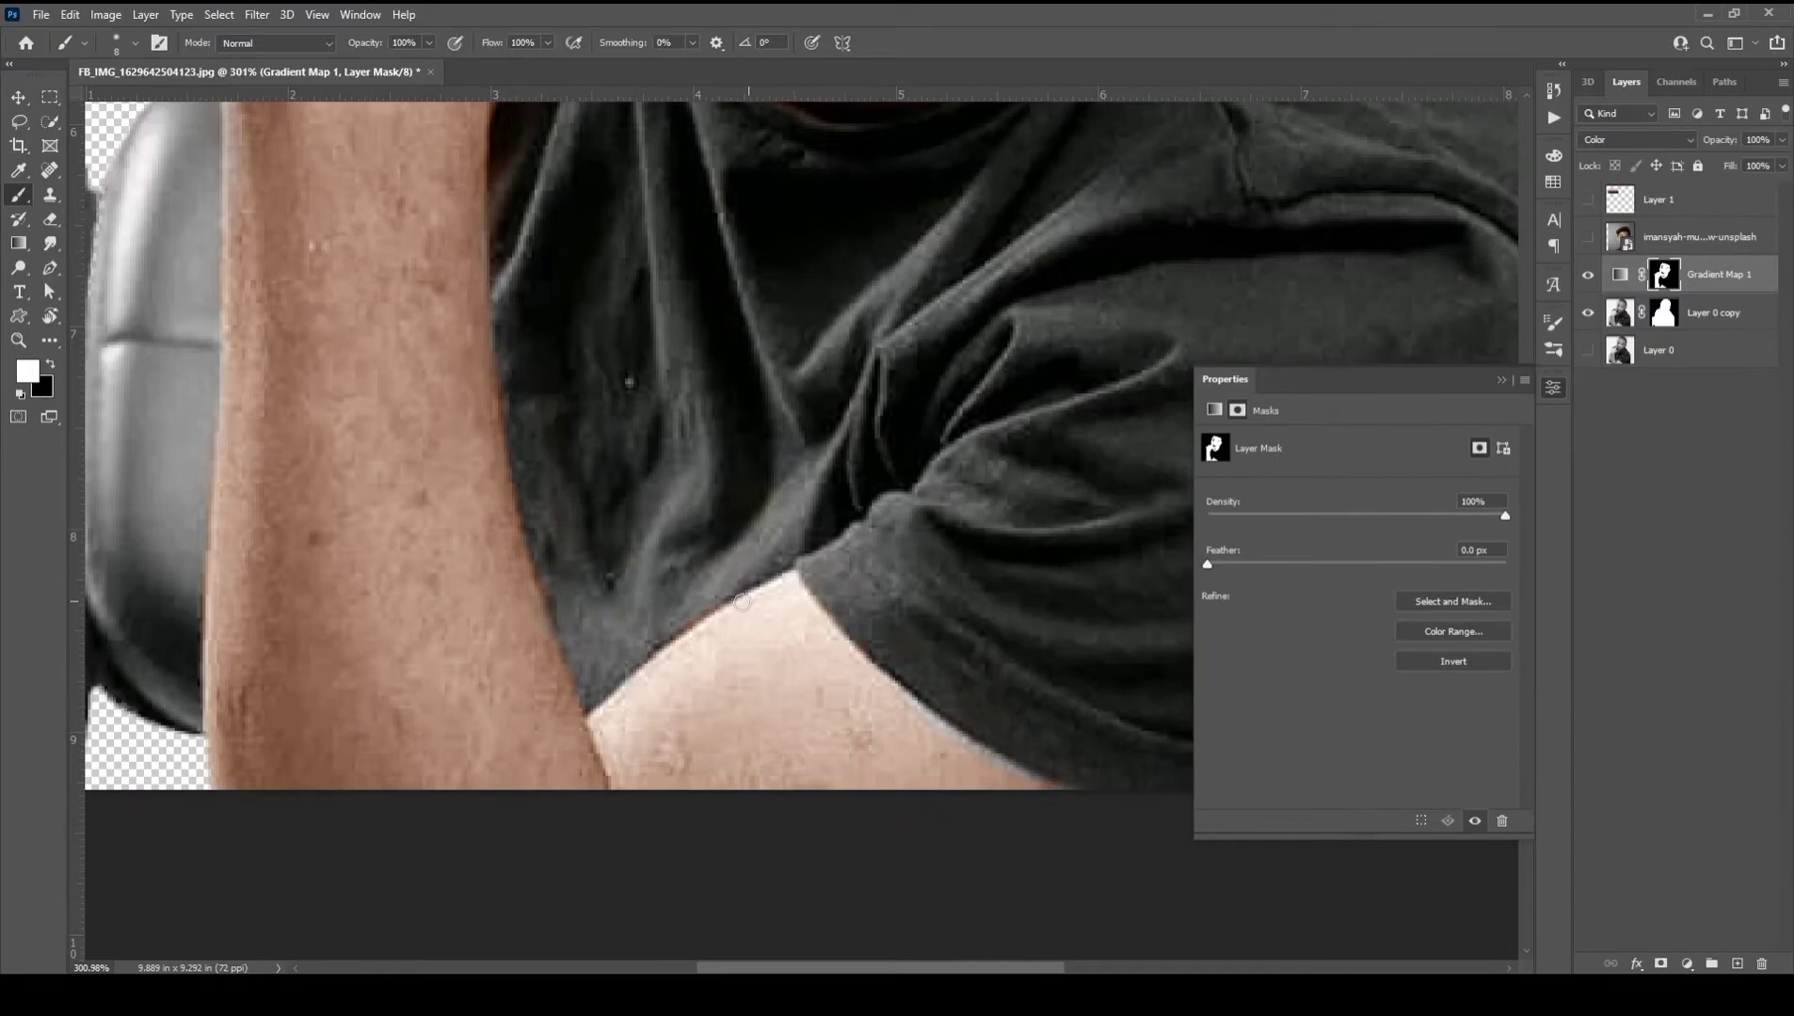
pyautogui.press('x')
pyautogui.press('x')
pyautogui.scroll(2, 891, 662)
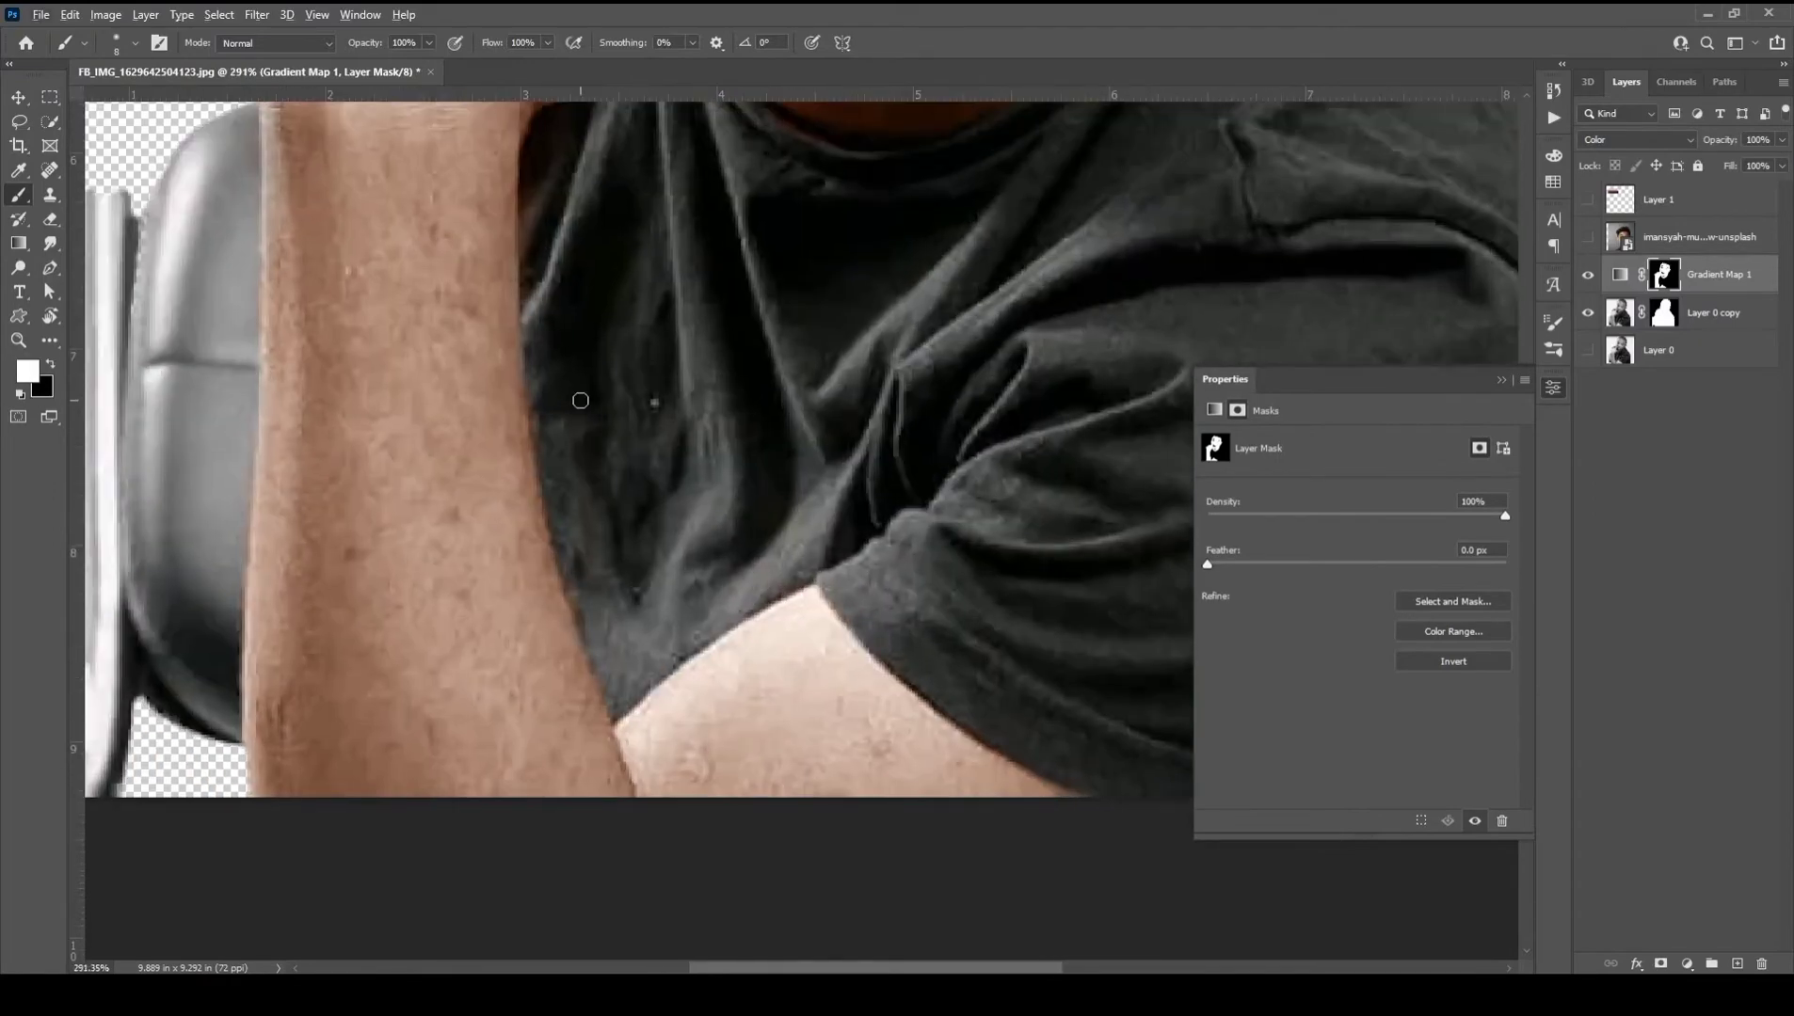
pyautogui.scroll(2, 580, 400)
pyautogui.press('x')
pyautogui.scroll(1, 550, 353)
# Finish the mask clean-up and enlarge the brush to about 21 pixels
pyautogui.press('x')
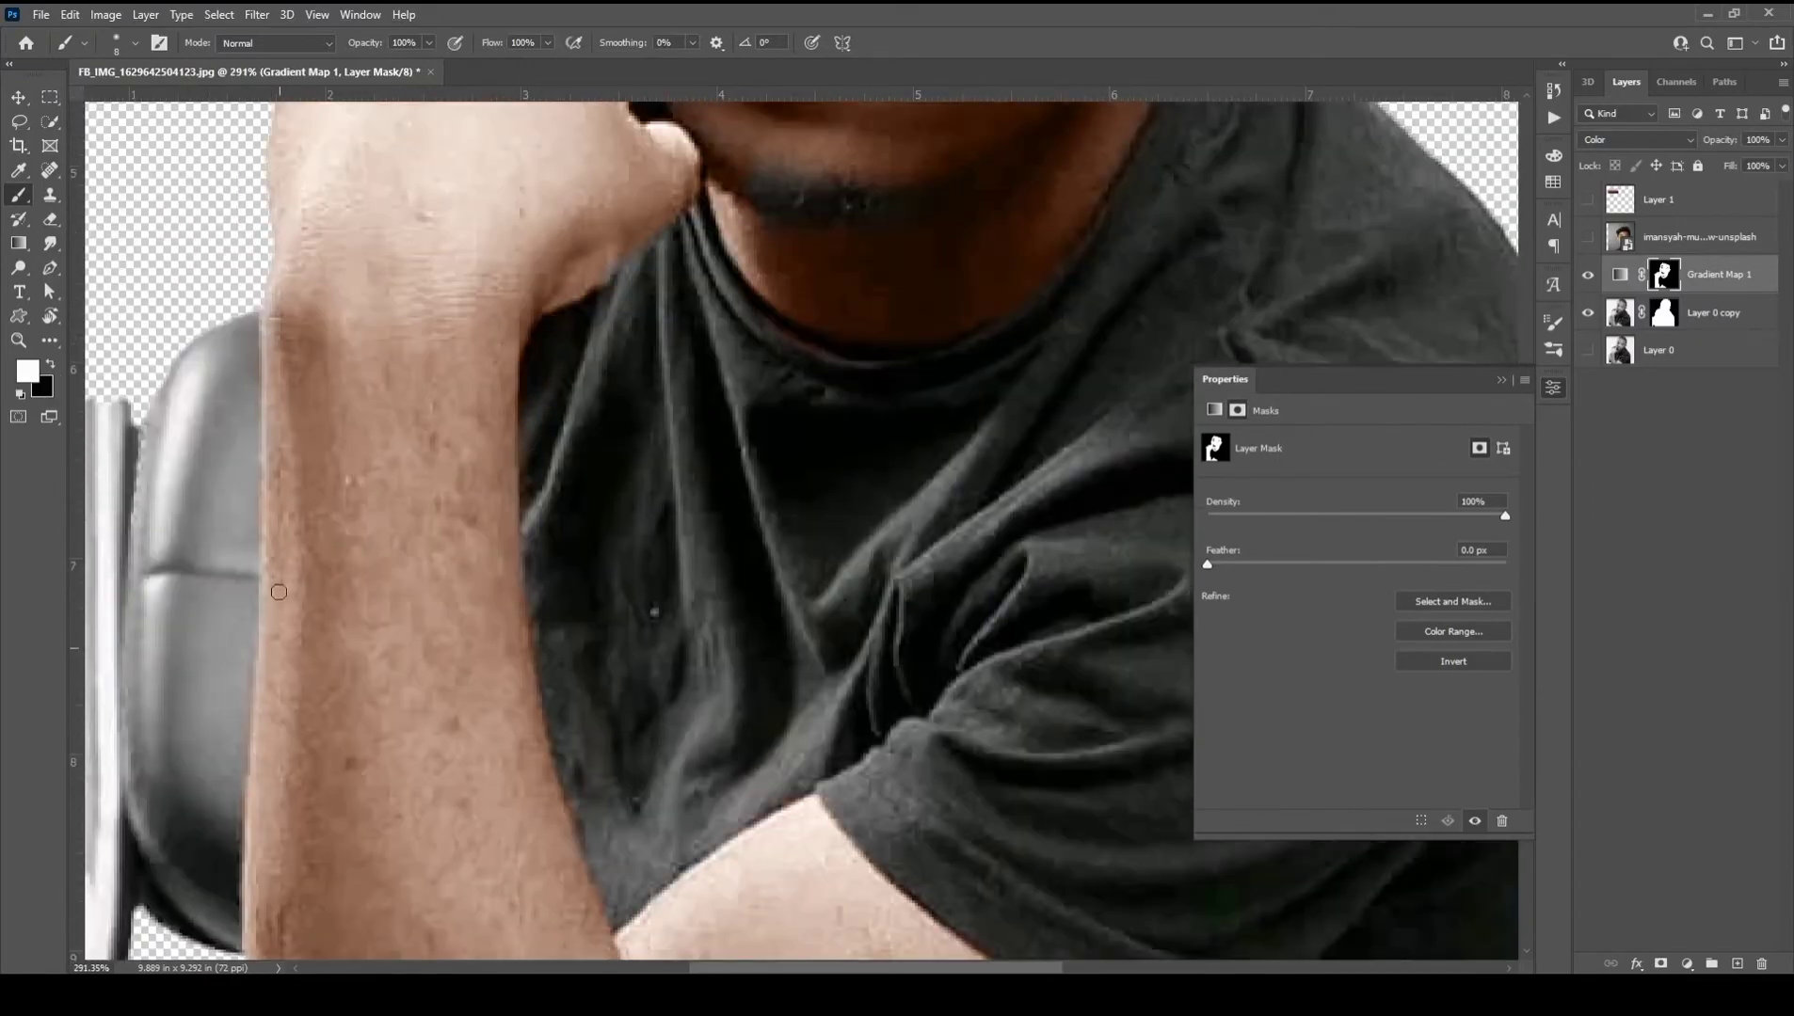
pyautogui.scroll(4, 611, 405)
pyautogui.press('x')
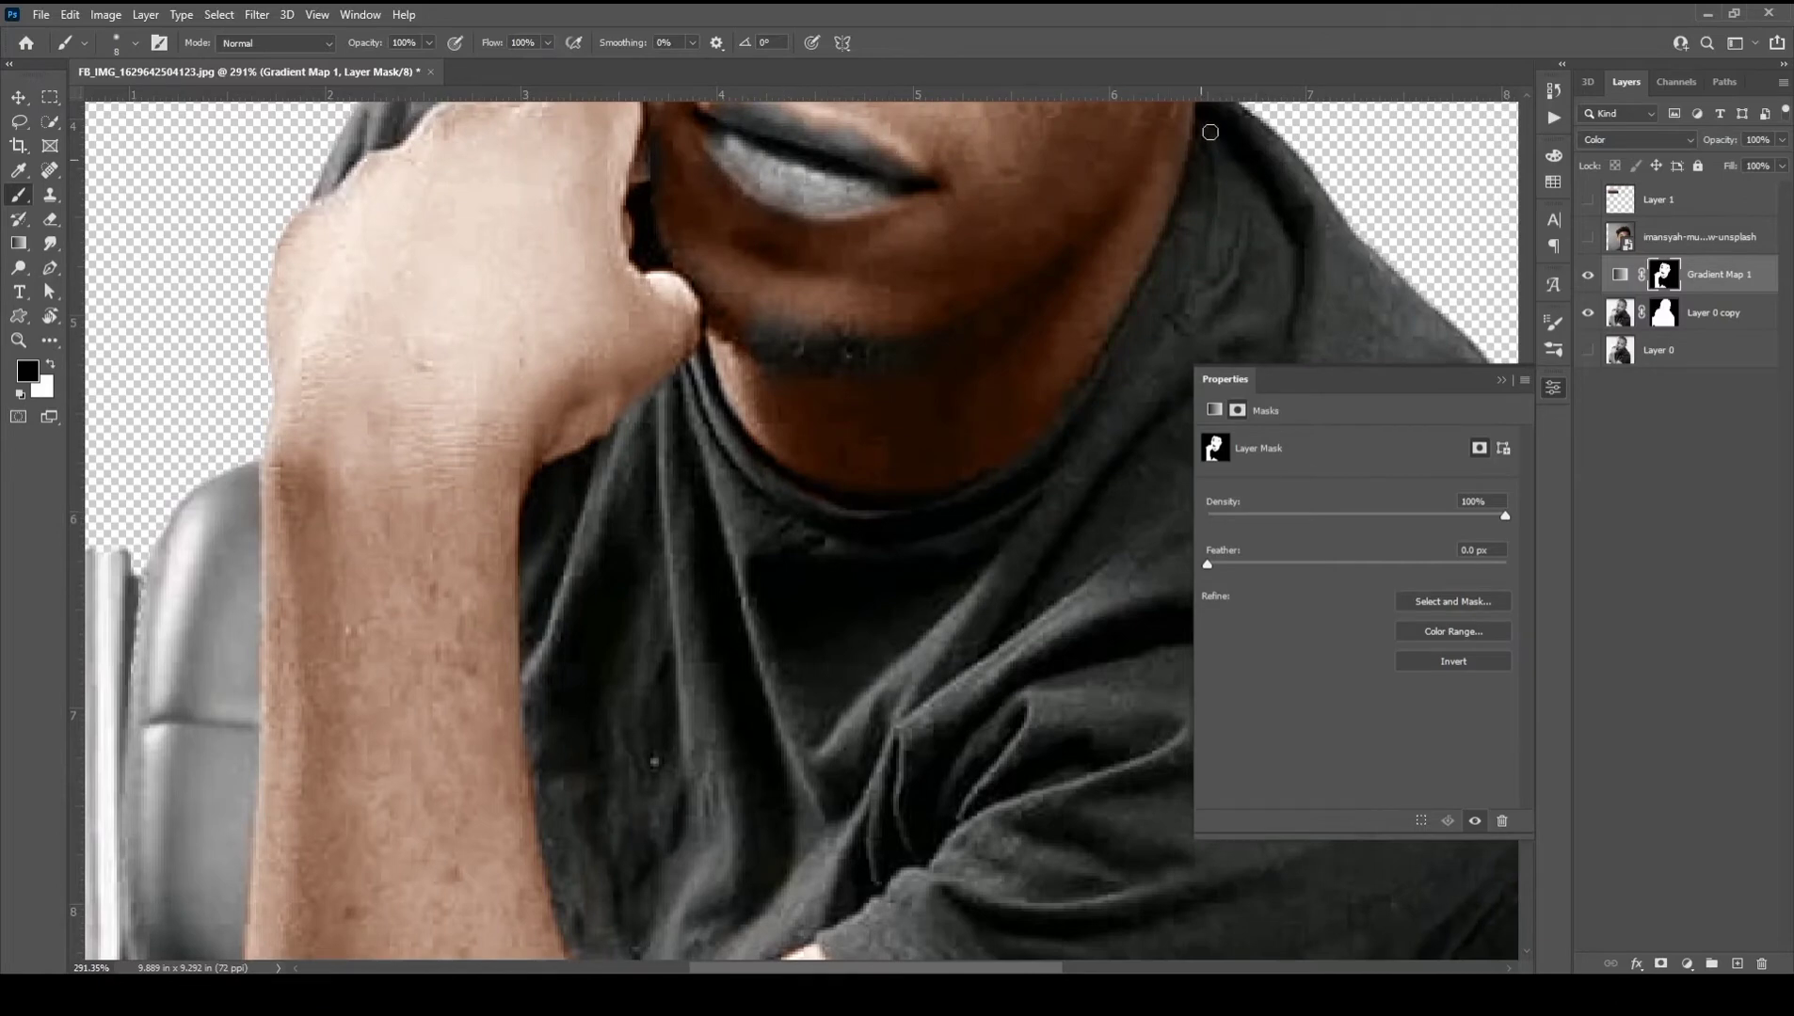
pyautogui.press('x')
pyautogui.press('x')
pyautogui.scroll(-4, 812, 508)
pyautogui.scroll(-2, 811, 508)
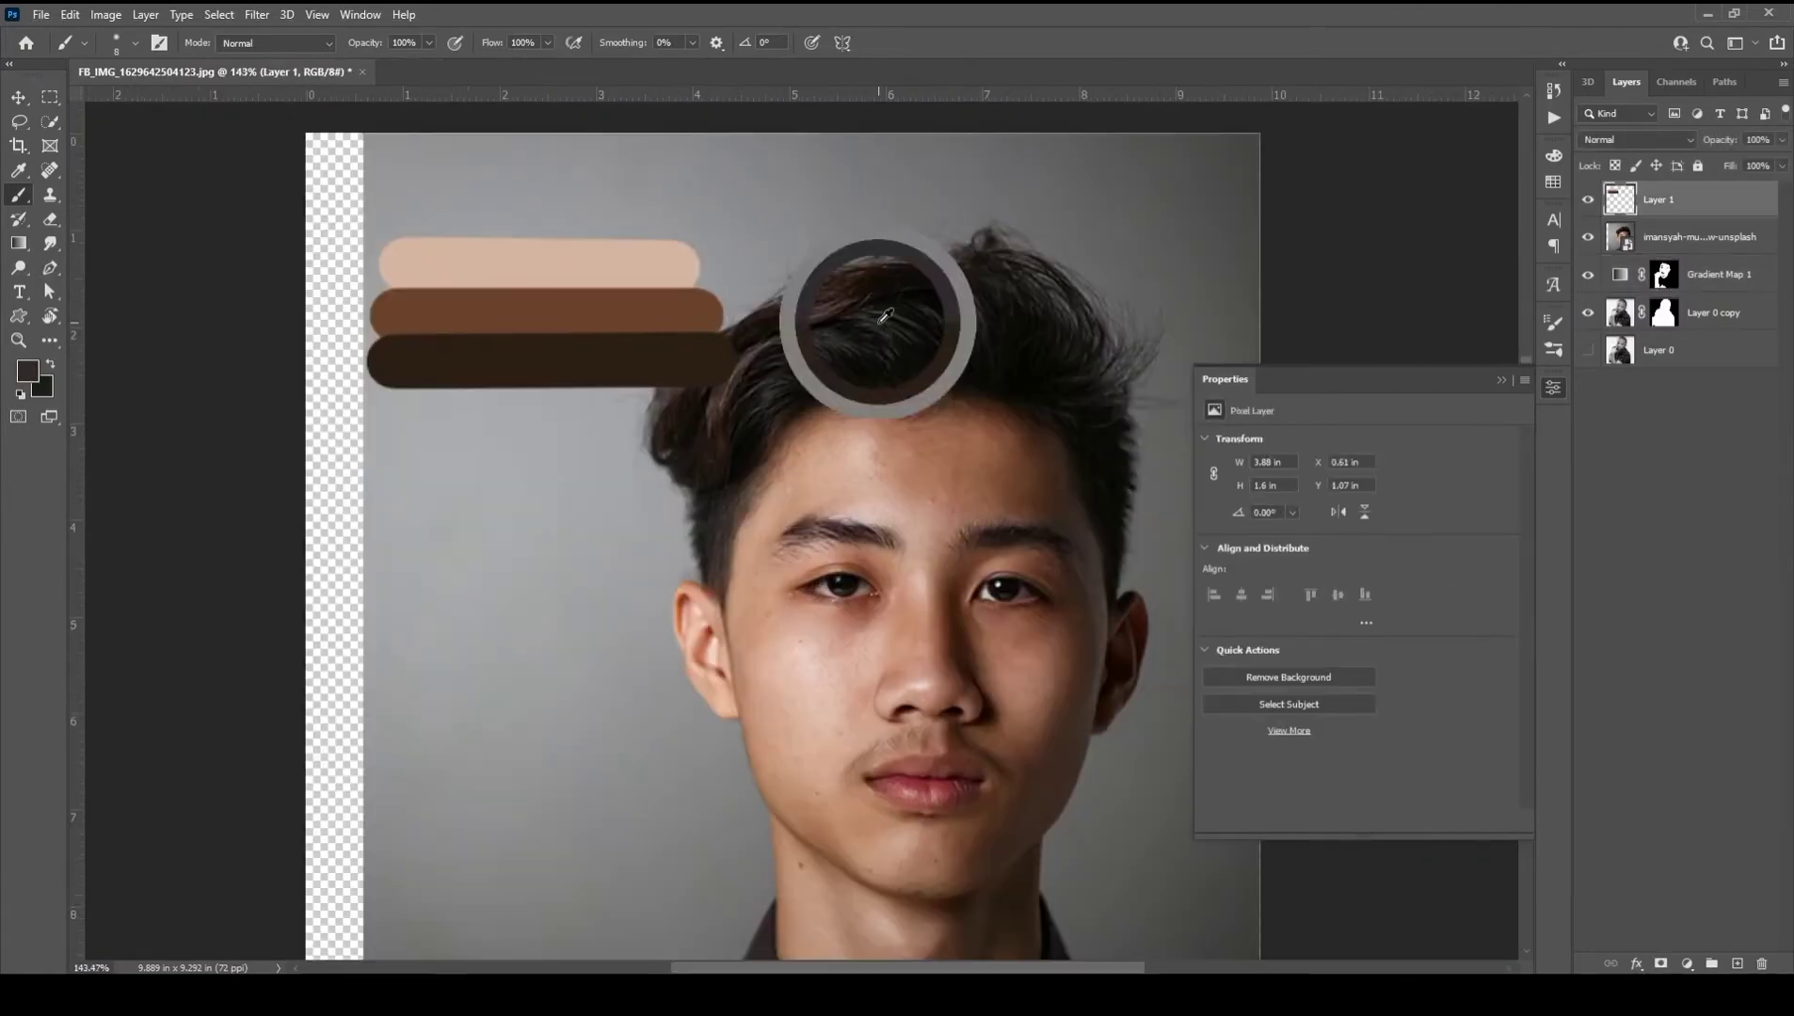
pyautogui.rightClick(612, 471)
pyautogui.moveTo(658, 513); pyautogui.dragTo(687, 513)
# Sample dark hair tones from the reference and paint three dark strokes below the skin swatches
pyautogui.moveTo(325, 439); pyautogui.dragTo(591, 441)
pyautogui.click(324, 463)
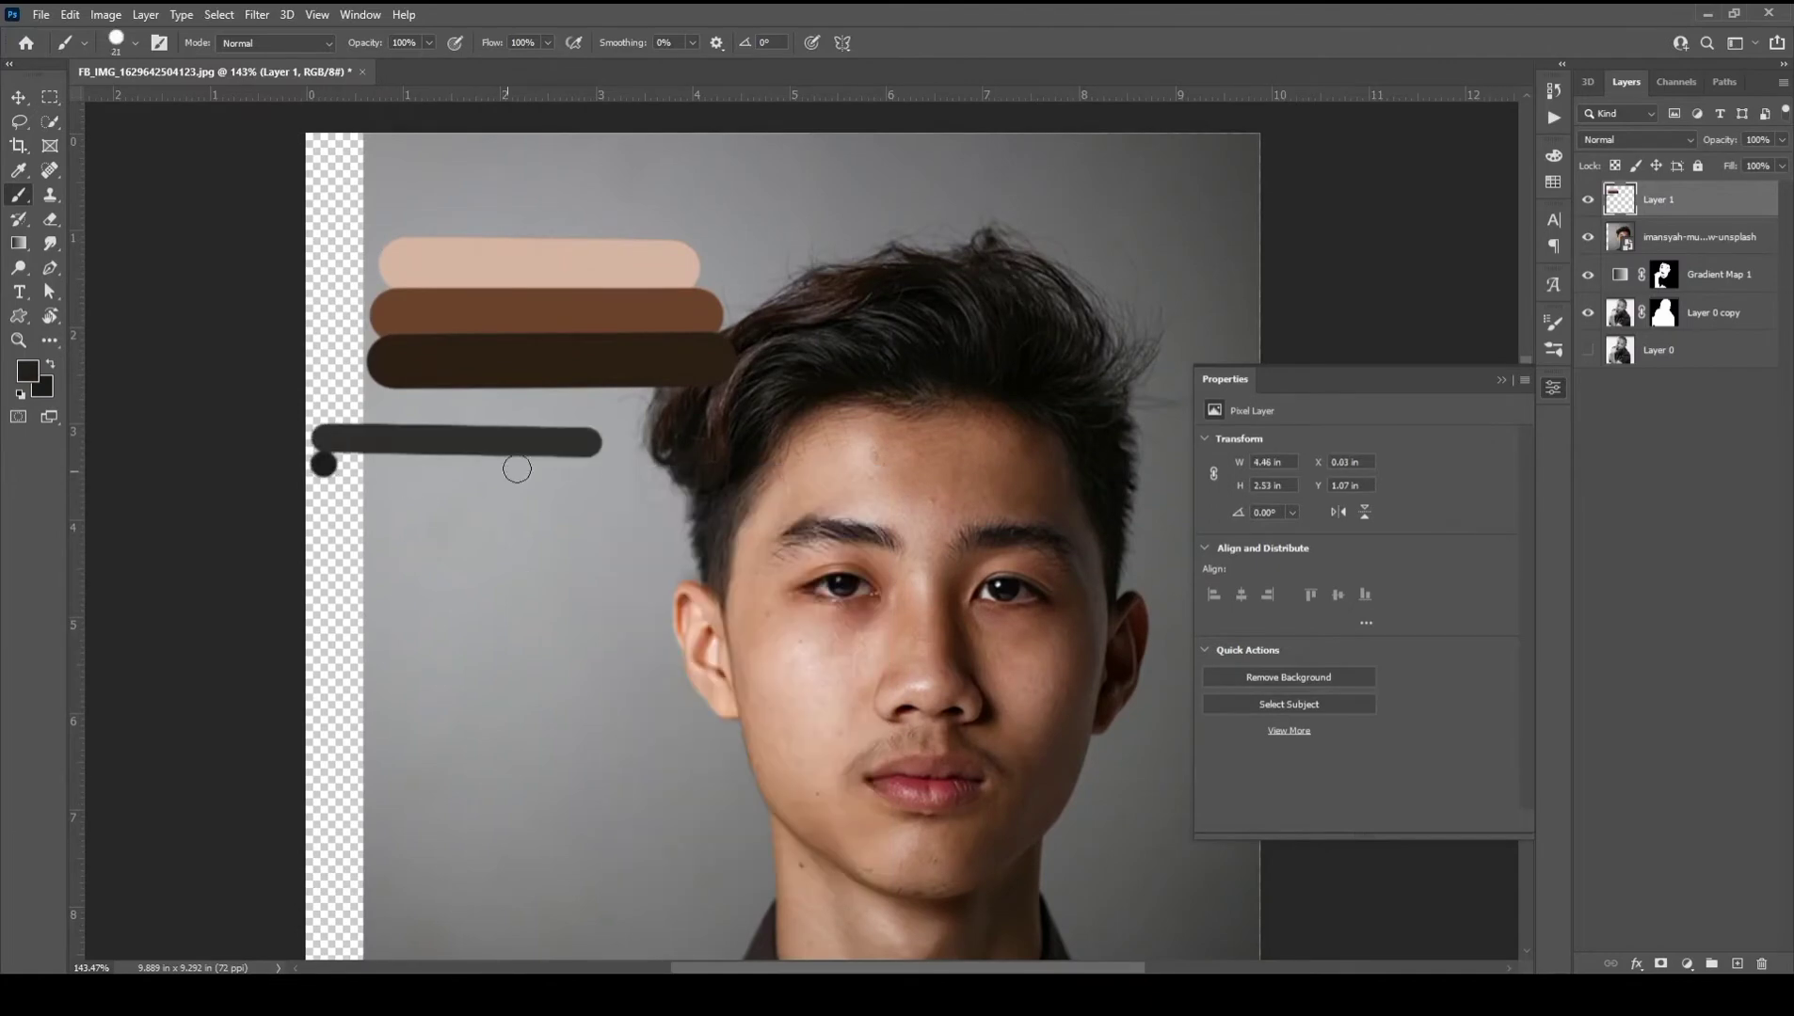
pyautogui.keyDown('alt'); pyautogui.click(1052, 400); pyautogui.keyUp('alt')
pyautogui.moveTo(324, 467)
pyautogui.mouseDown()
pyautogui.moveTo(585, 467)
pyautogui.moveTo(569, 494)
pyautogui.mouseUp()
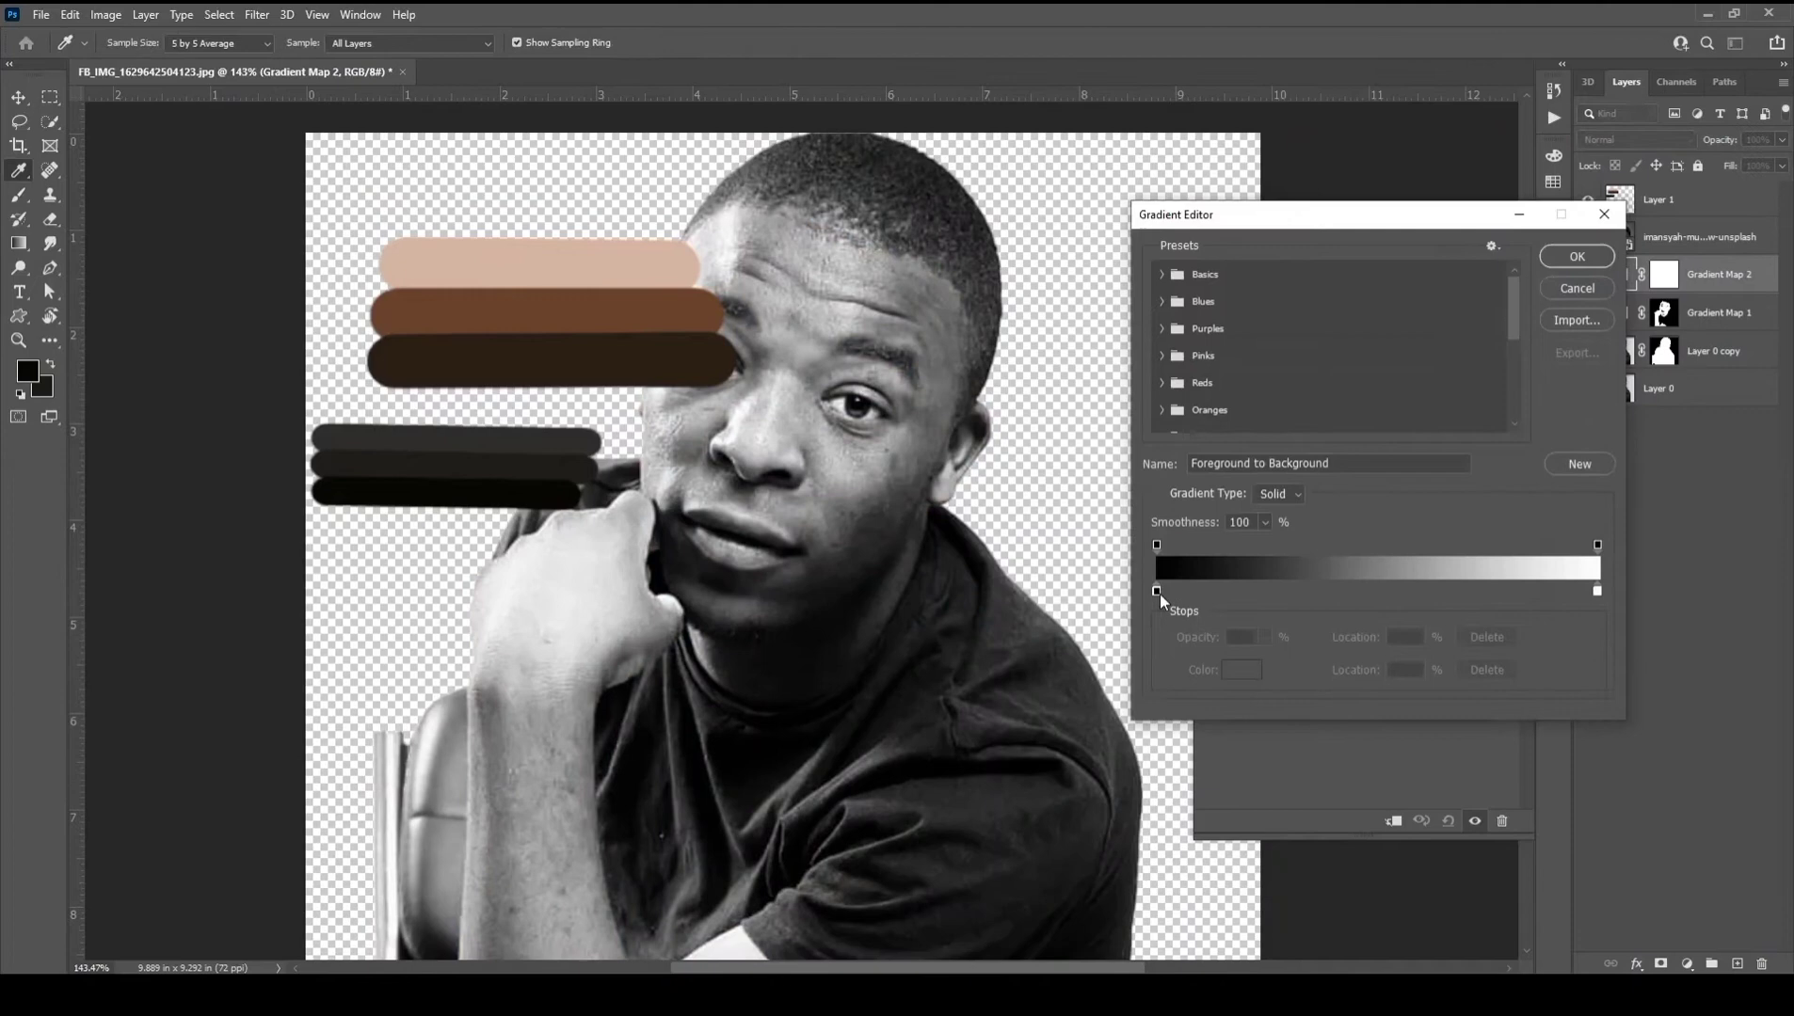
# Give the hair gradient map hair-tone end colours and a middle stop at about 51%
pyautogui.click(1597, 591)
pyautogui.click(458, 429)
pyautogui.click(1342, 591)
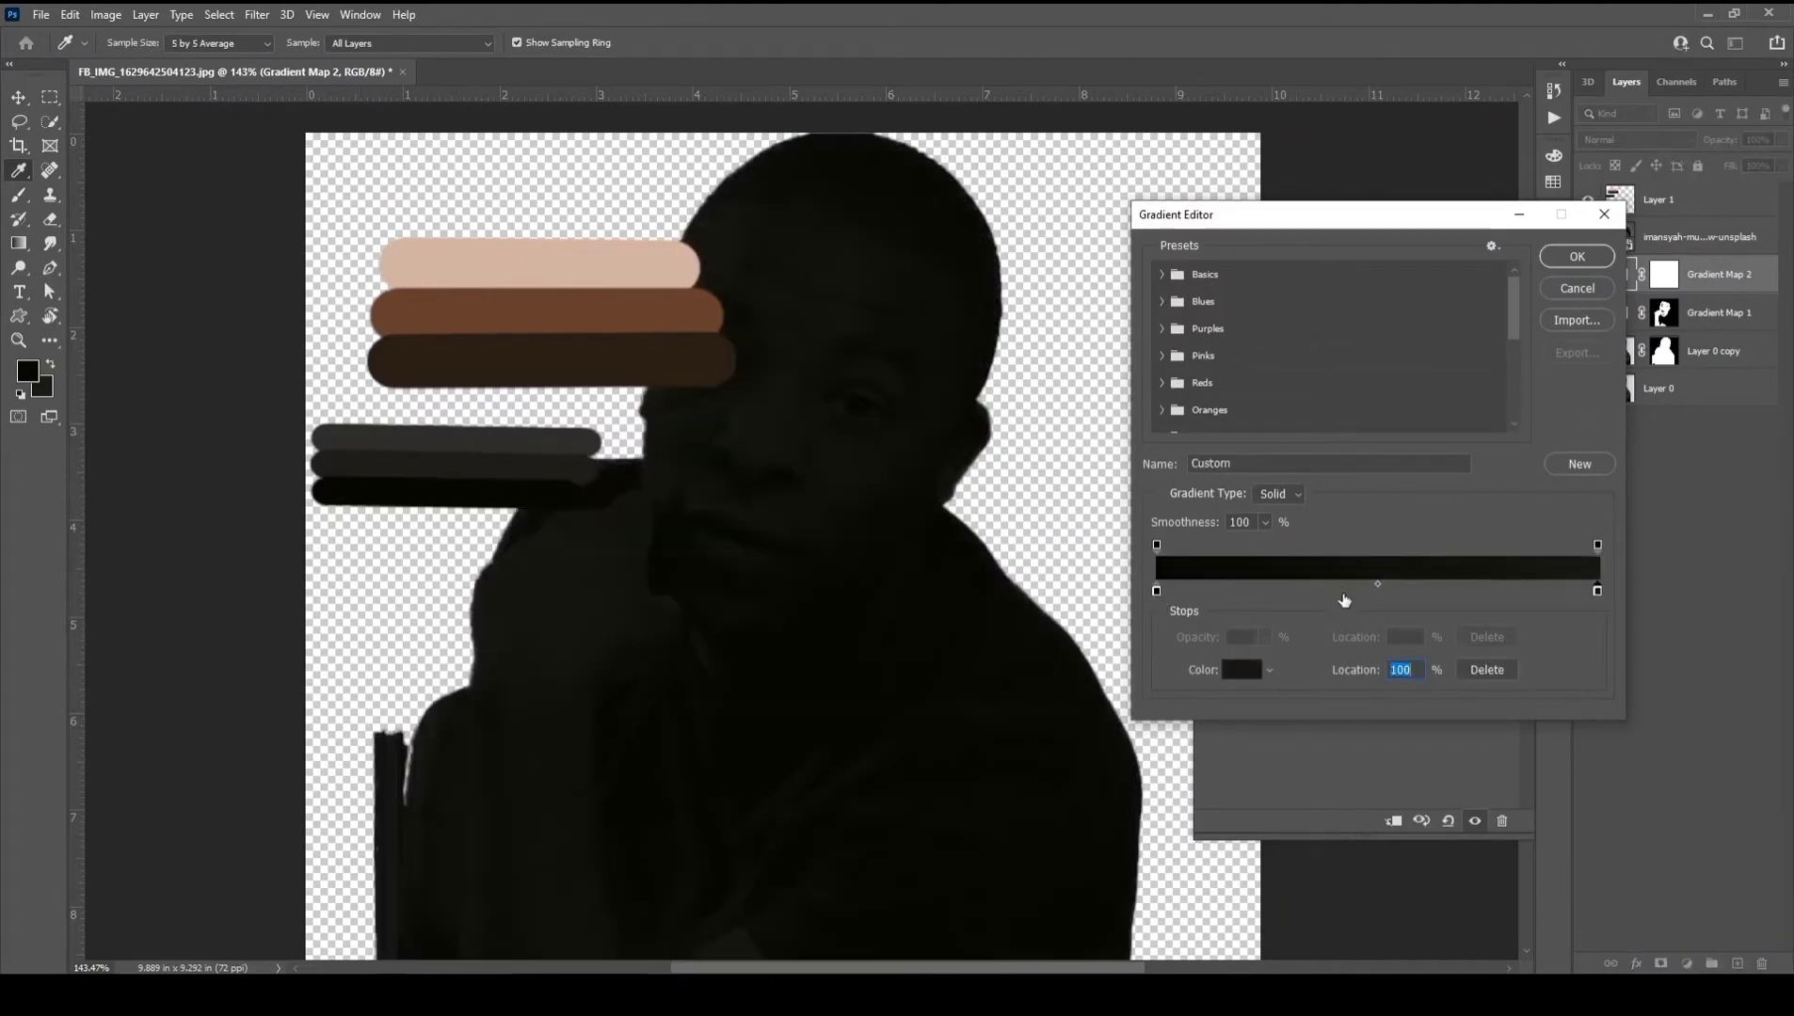
pyautogui.moveTo(1342, 591); pyautogui.dragTo(1381, 591)
pyautogui.click(1576, 256)
# Set Gradient Map 2 to Soft Light and invert its layer mask to black
pyautogui.press('b')
pyautogui.click(1638, 139)
pyautogui.click(1642, 376)
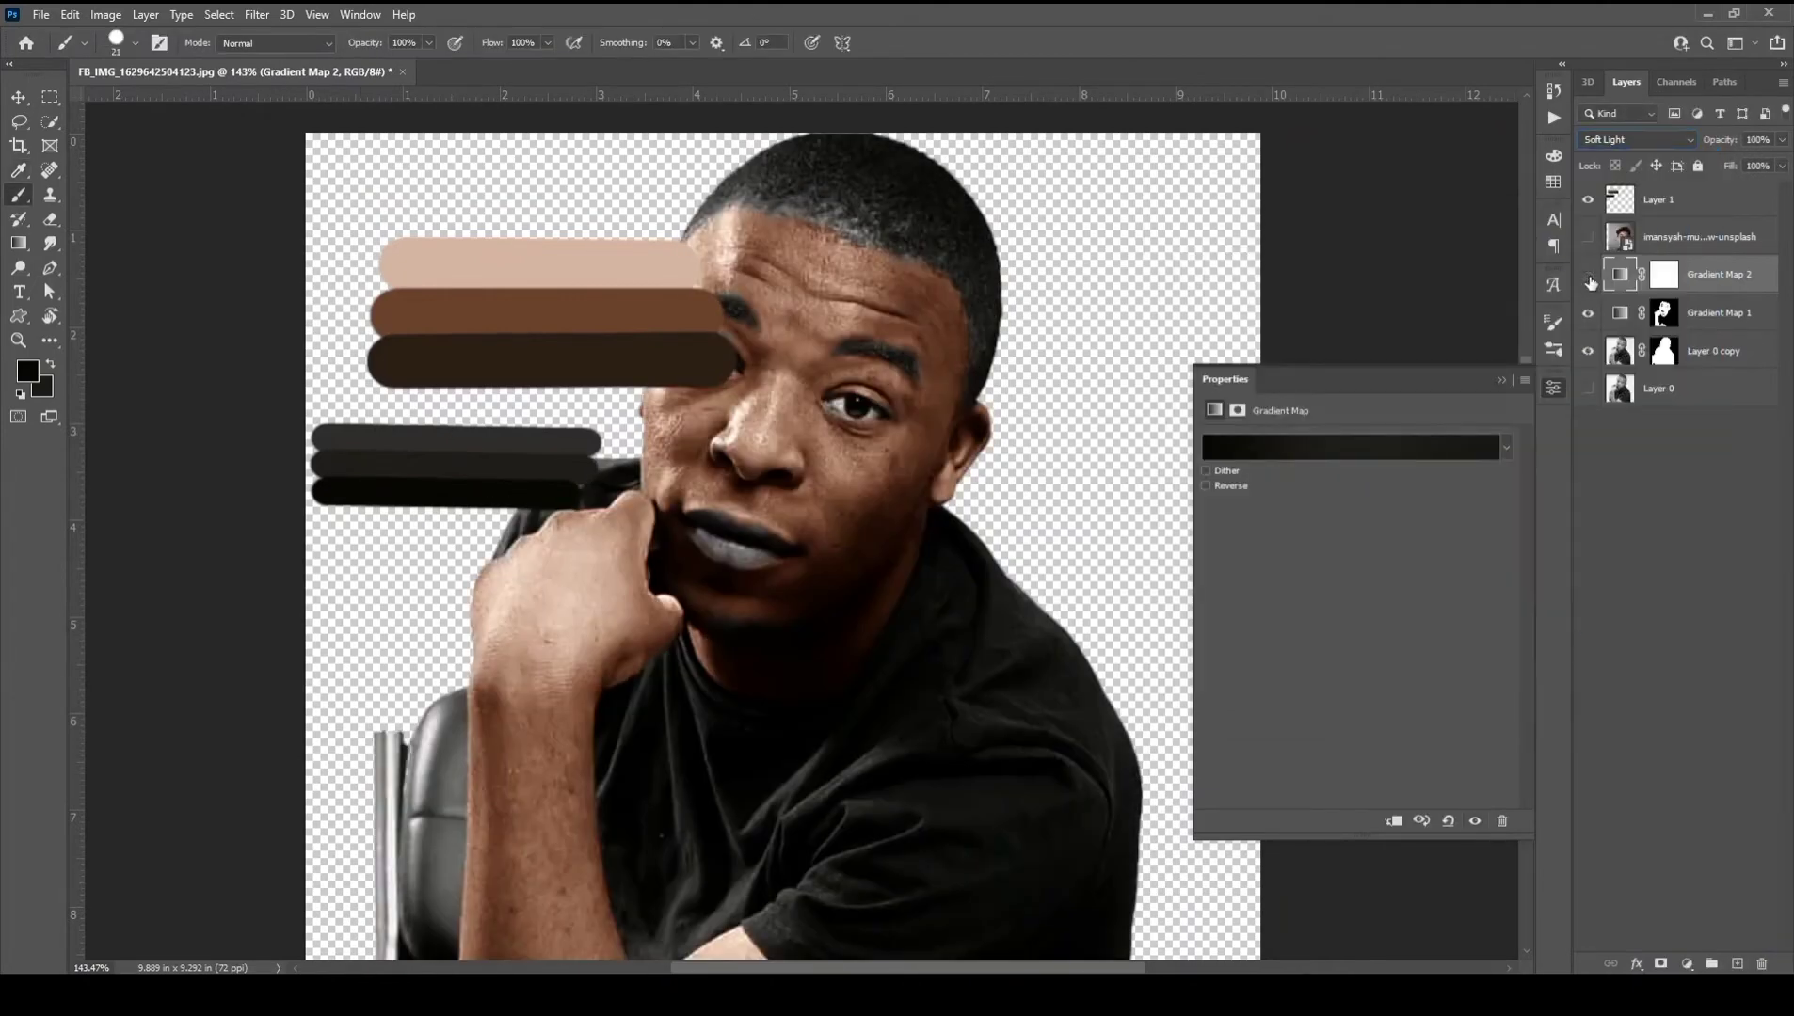
pyautogui.click(1662, 275)
pyautogui.hotkey('ctrl', 'i')
# Hide the swatch layer and paint white on the hair mask across the top of the head
pyautogui.rightClick(932, 261)
pyautogui.press('Escape')
pyautogui.press('x')
pyautogui.click(1587, 200)
pyautogui.scroll(2, 781, 546)
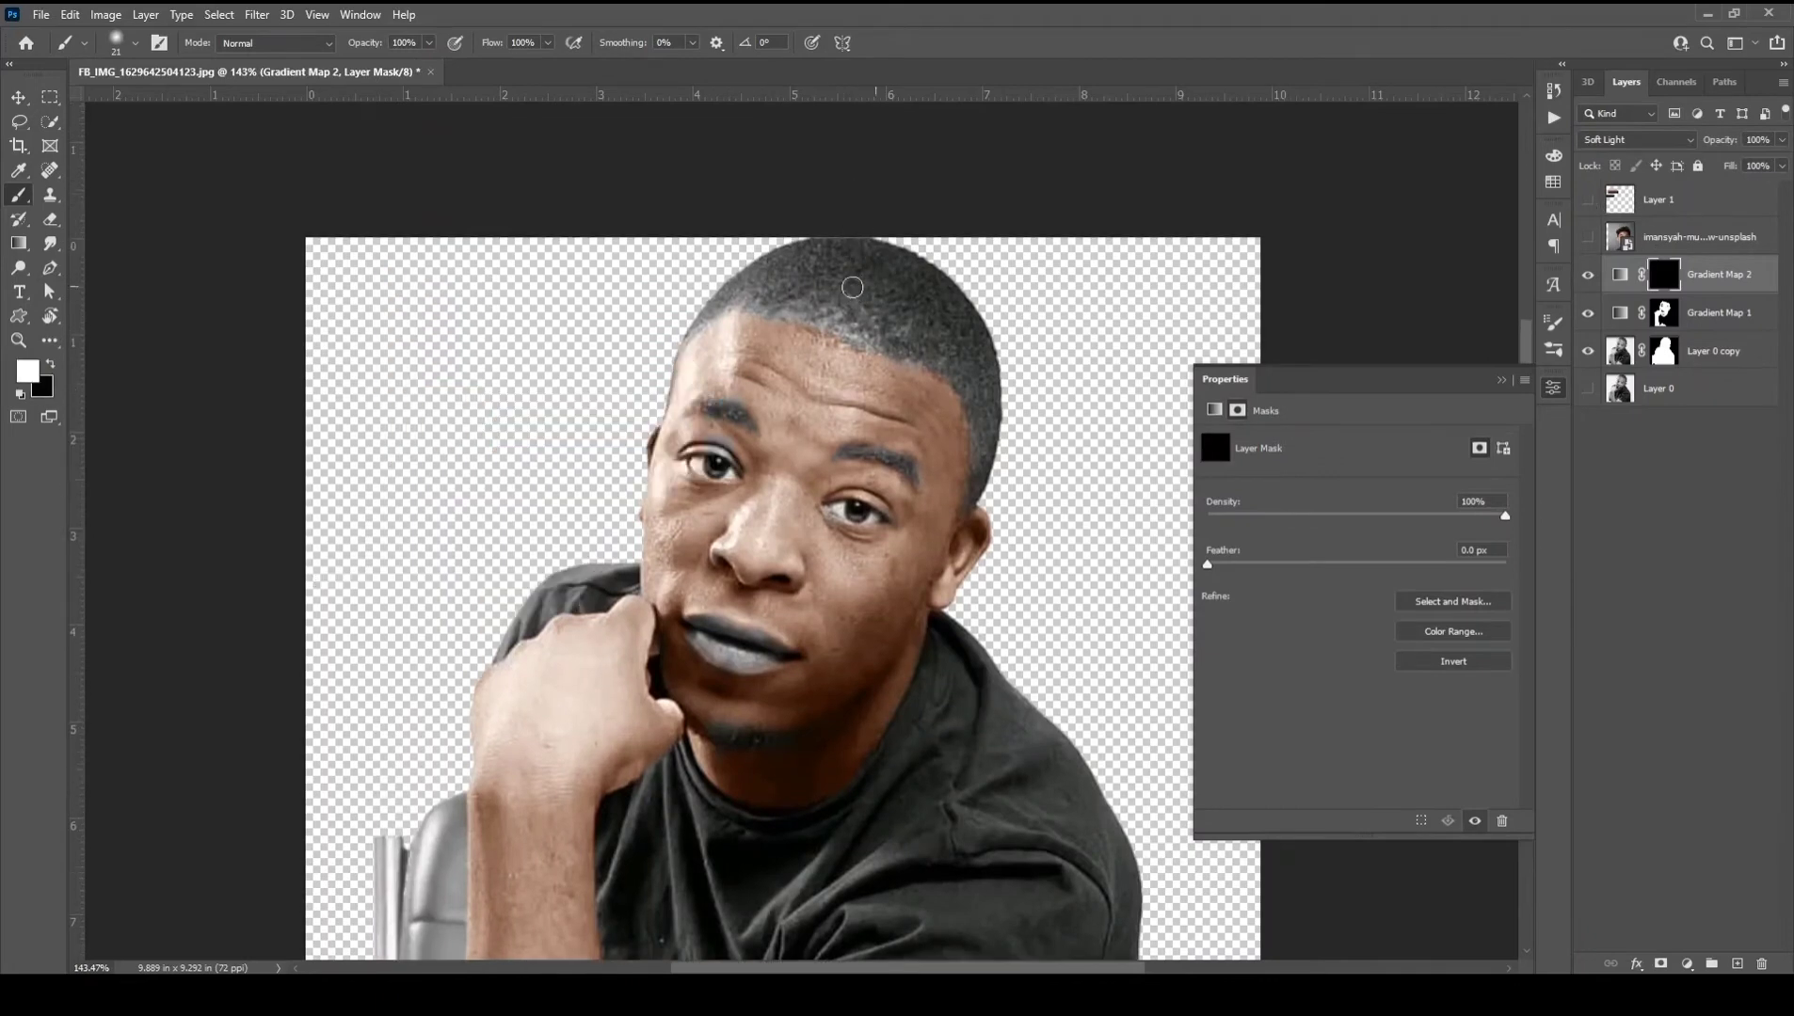
pyautogui.moveTo(782, 291)
pyautogui.mouseDown()
pyautogui.moveTo(829, 220)
pyautogui.moveTo(946, 367)
pyautogui.moveTo(734, 325)
pyautogui.moveTo(827, 308)
pyautogui.mouseUp()
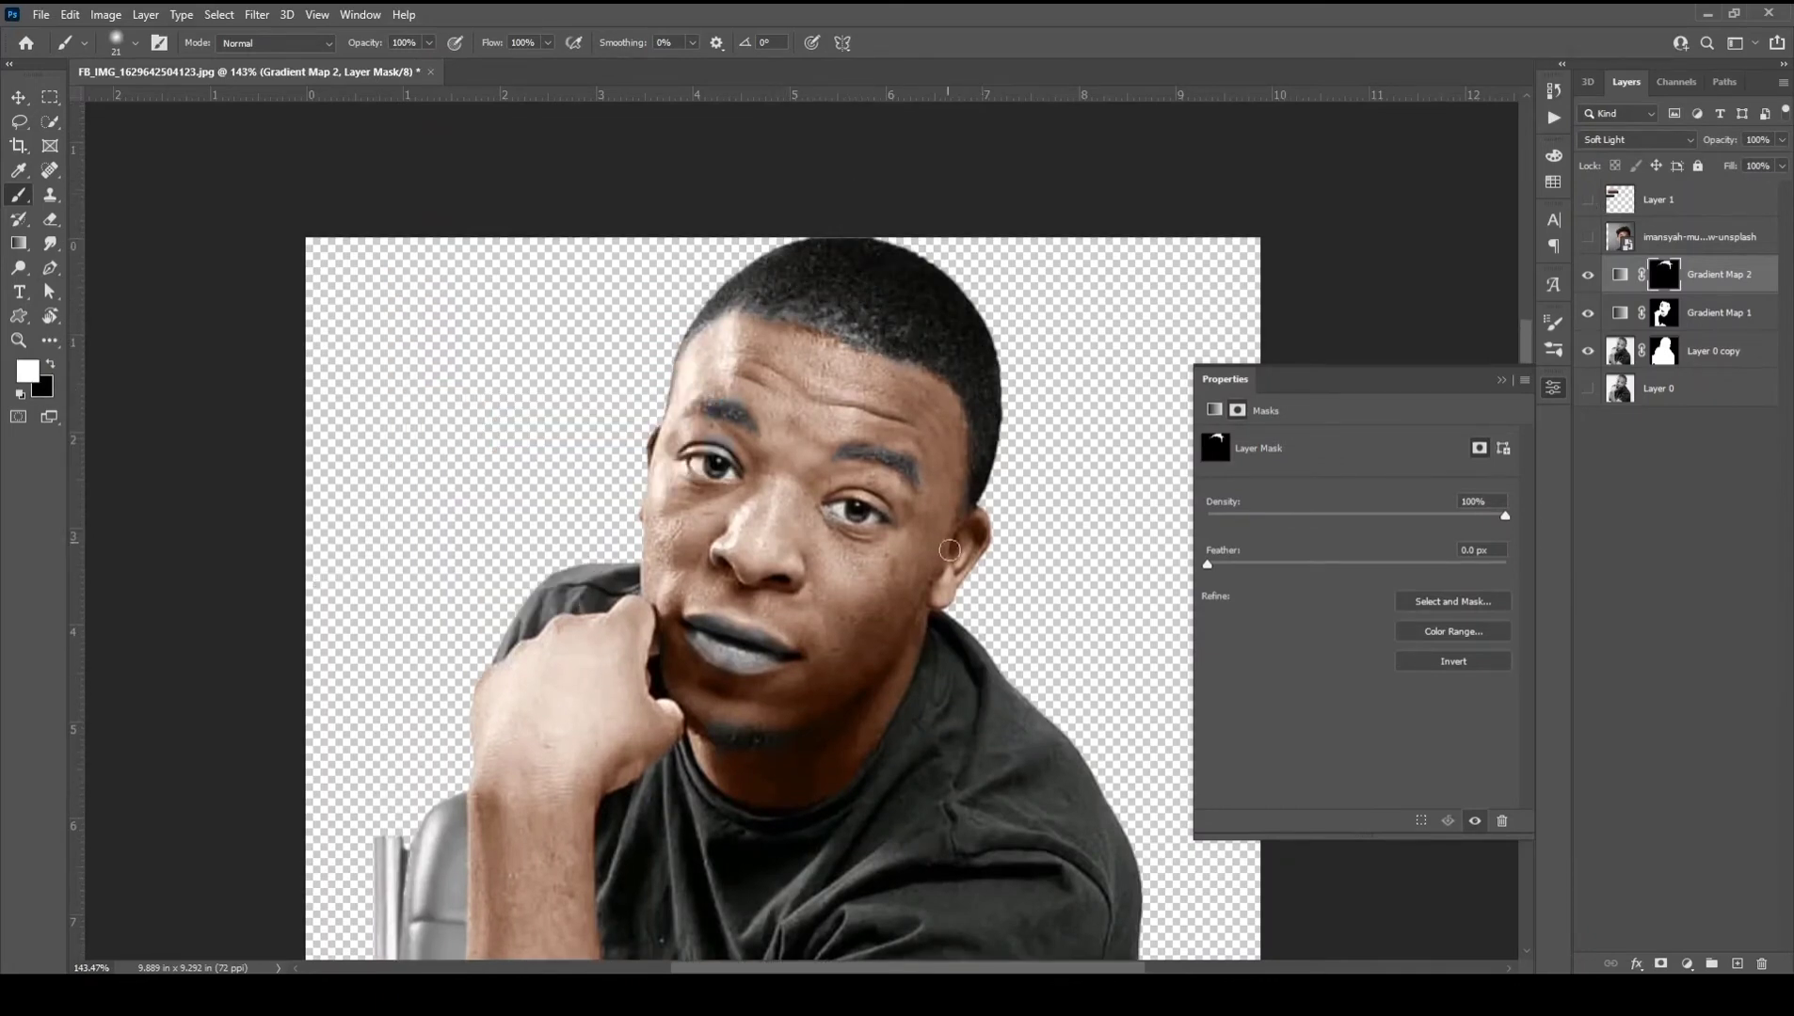
# Paint the left and right eyebrows darker with a smaller brush
pyautogui.scroll(4, 948, 550)
pyautogui.press('[')
pyautogui.press('[')
pyautogui.press('[')
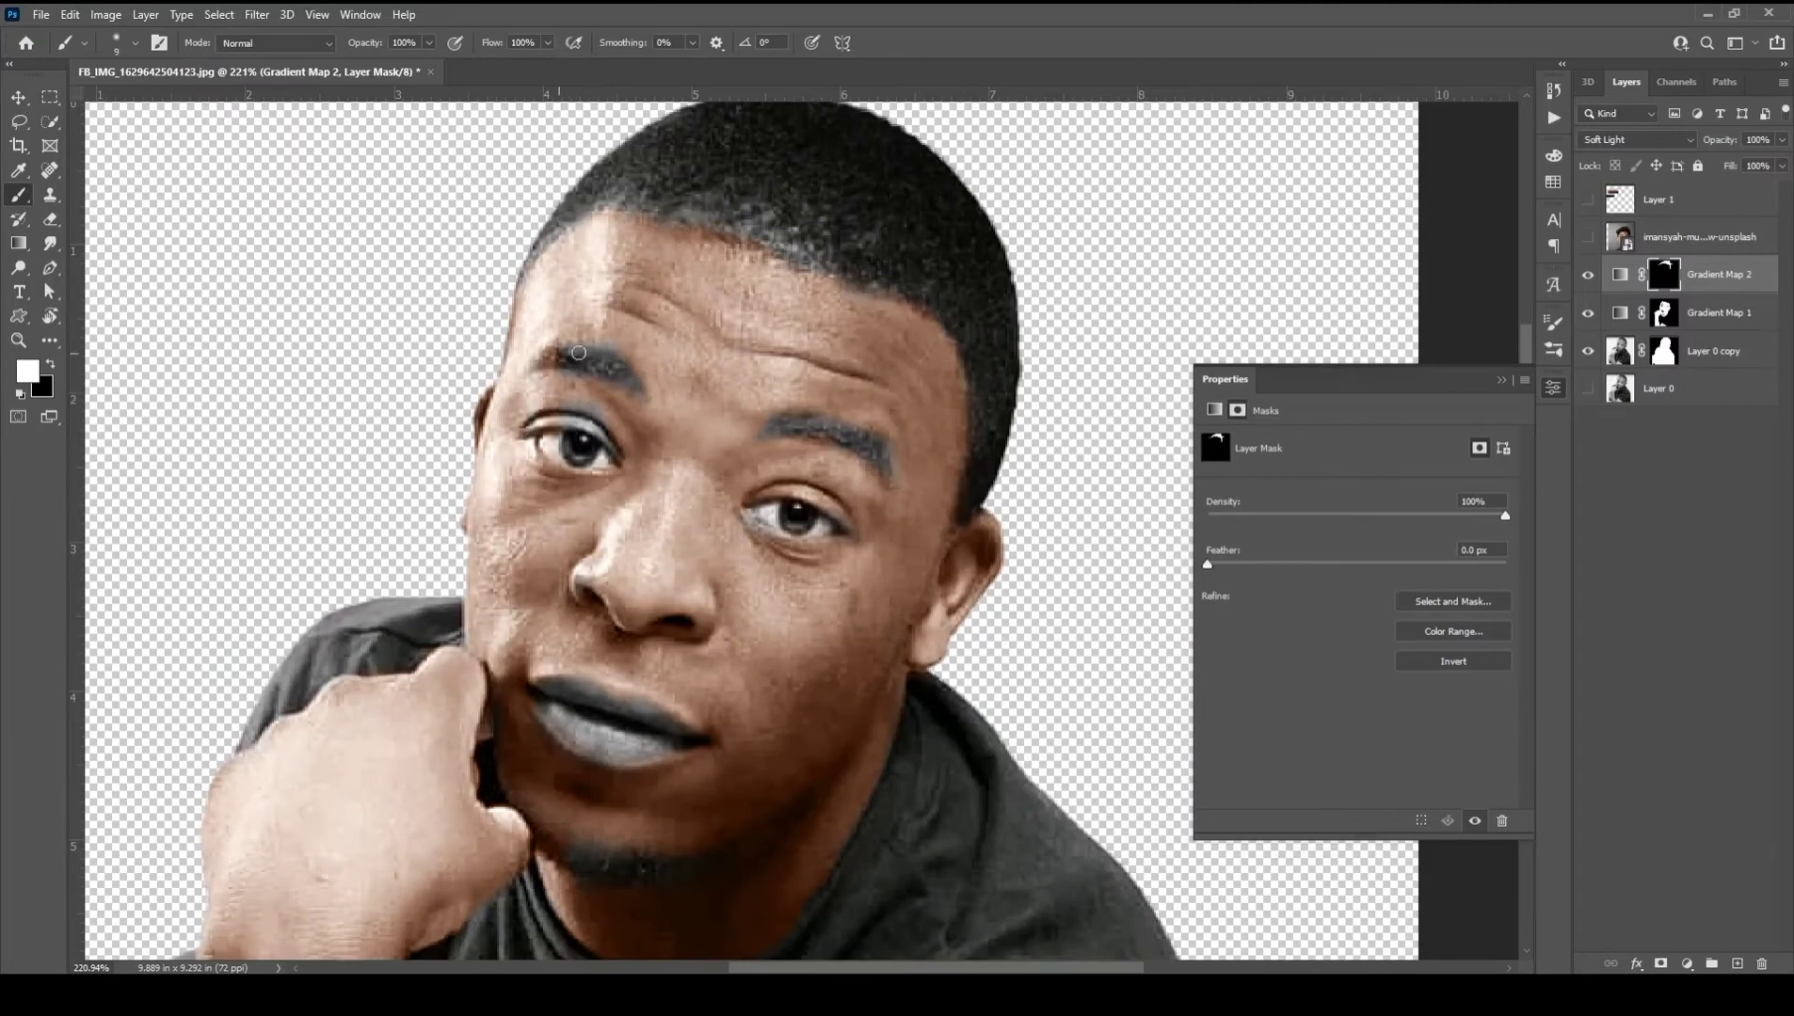
pyautogui.moveTo(579, 353); pyautogui.dragTo(644, 391)
pyautogui.moveTo(772, 428)
pyautogui.mouseDown()
pyautogui.moveTo(890, 447)
pyautogui.moveTo(781, 424)
pyautogui.mouseUp()
pyautogui.scroll(1, 867, 442)
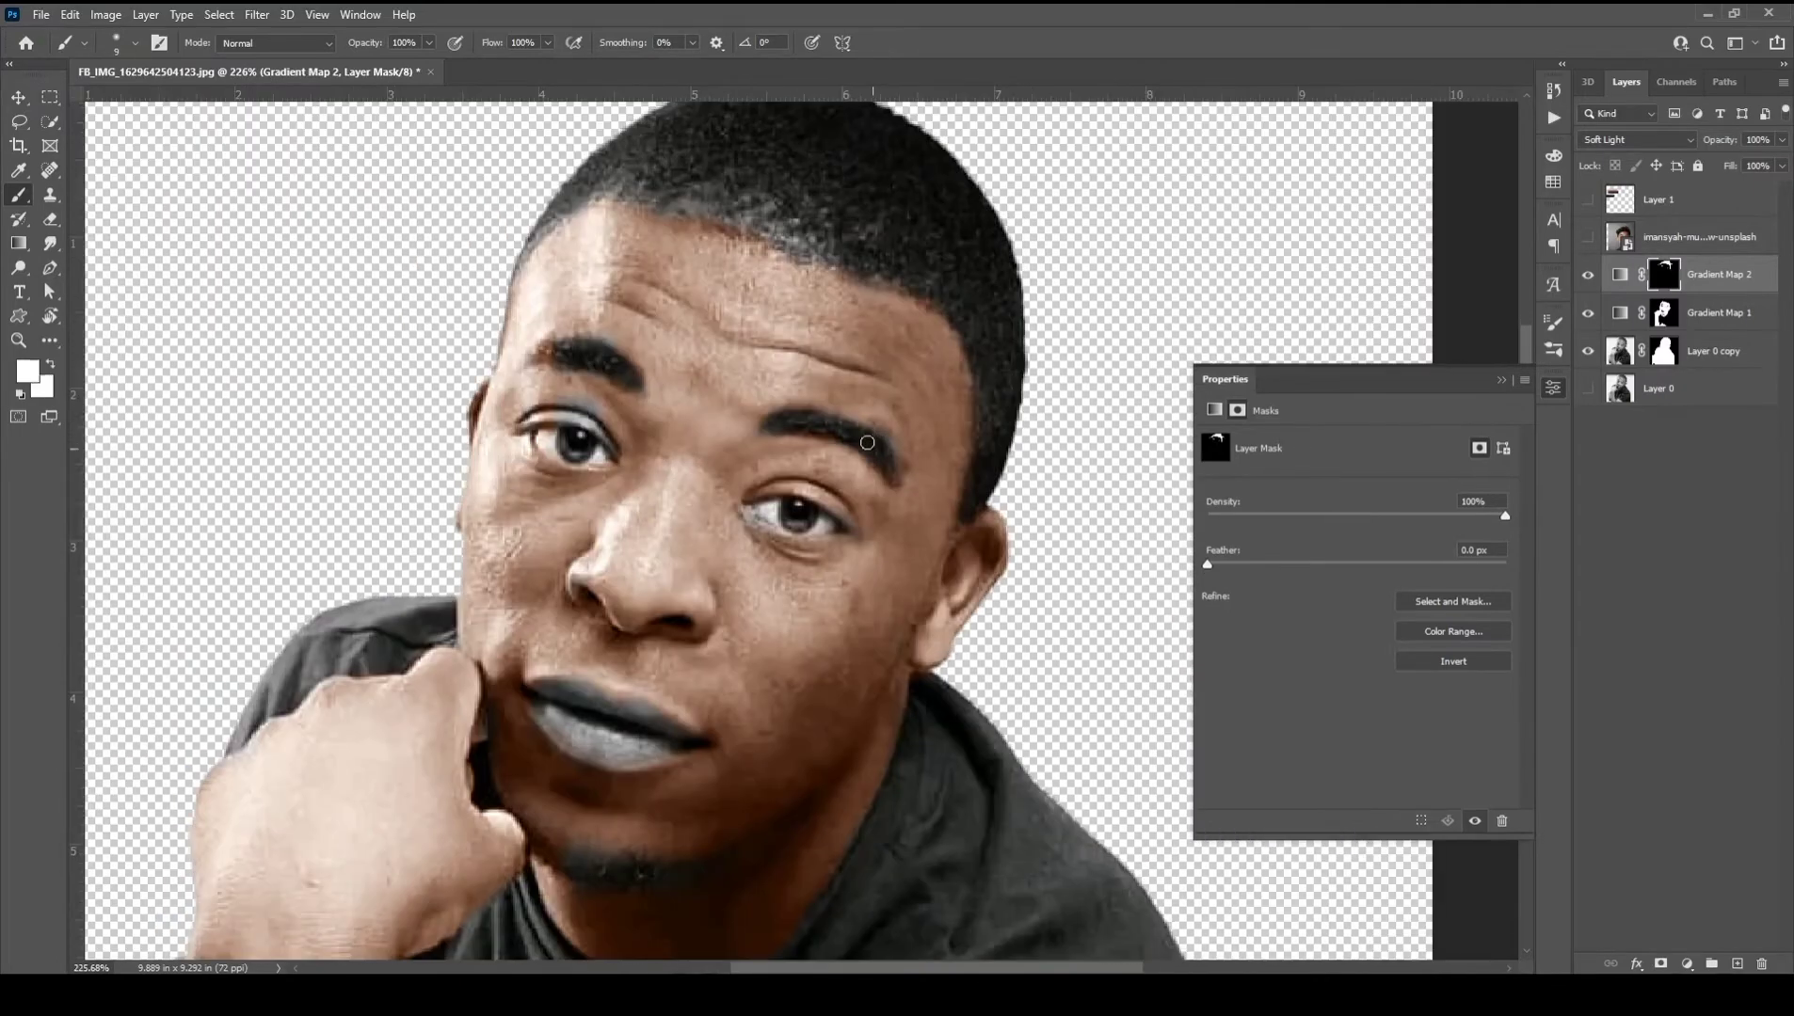
# Select the skin gradient map and fit the whole image on screen to review it
pyautogui.hotkey('alt', '[')
pyautogui.hotkey('ctrl', '0')
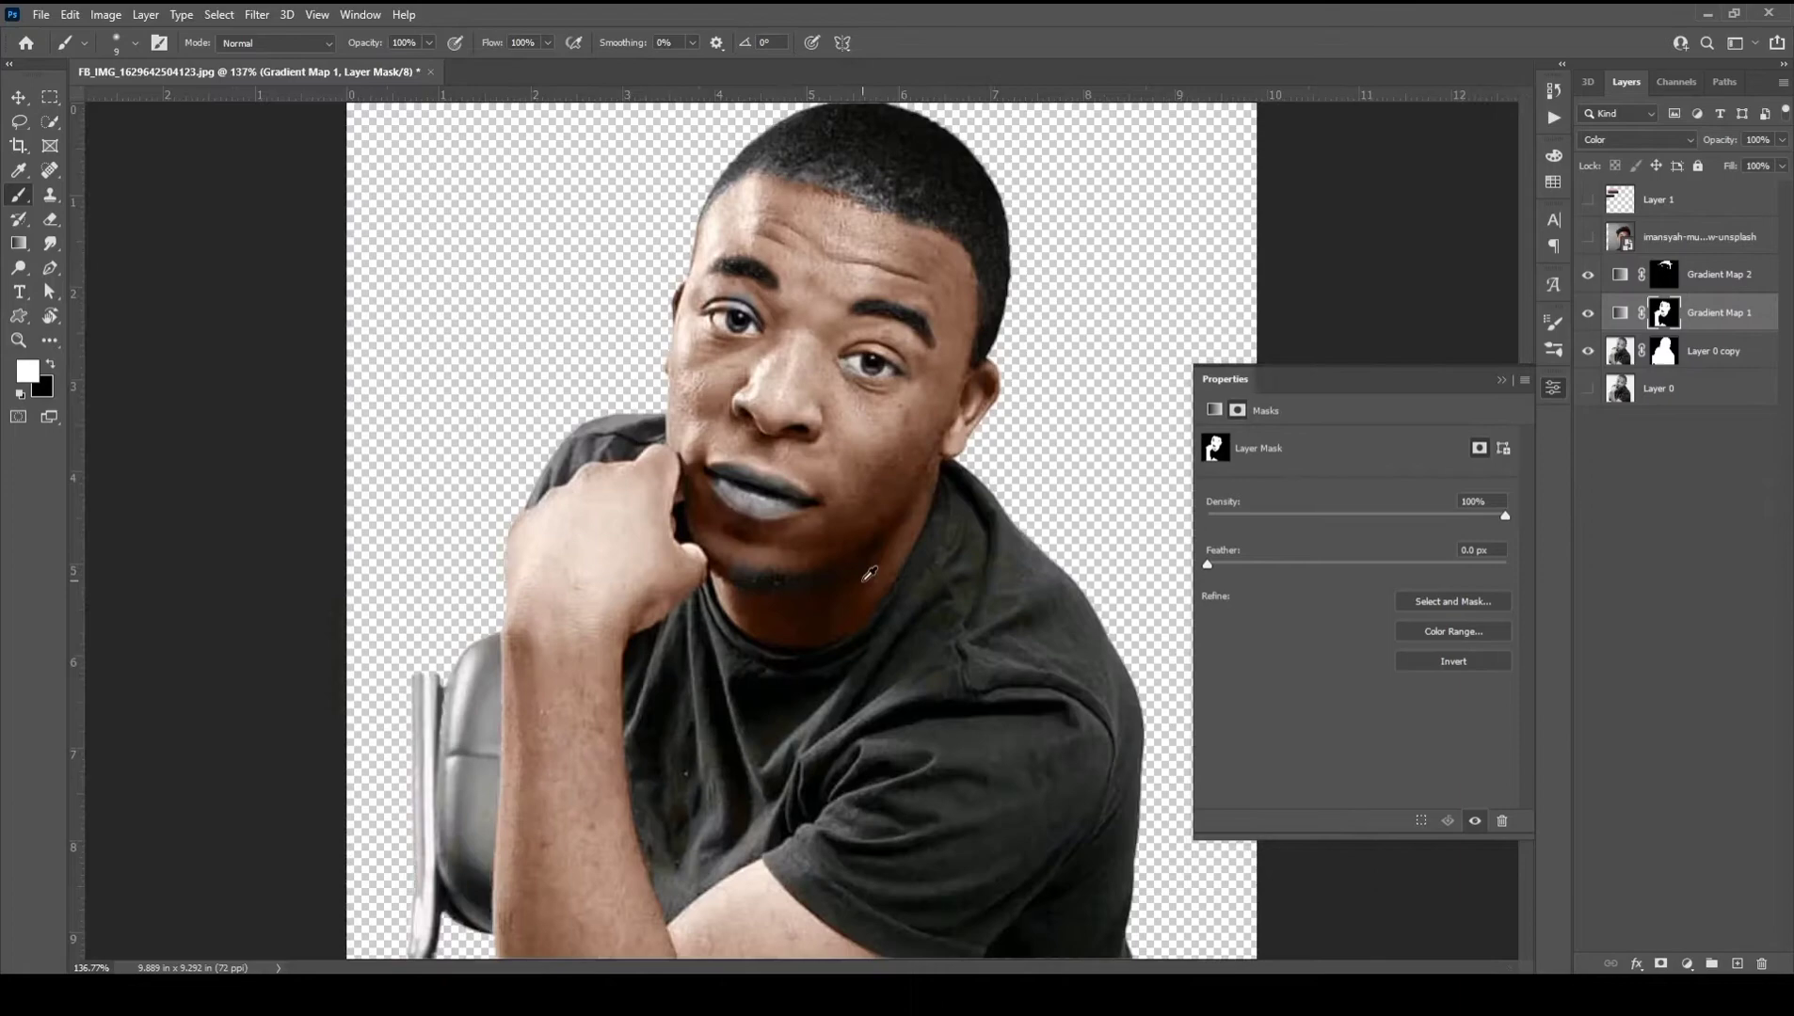
pyautogui.scroll(5, 784, 374)
pyautogui.scroll(1, 785, 373)
pyautogui.scroll(-3, 973, 485)
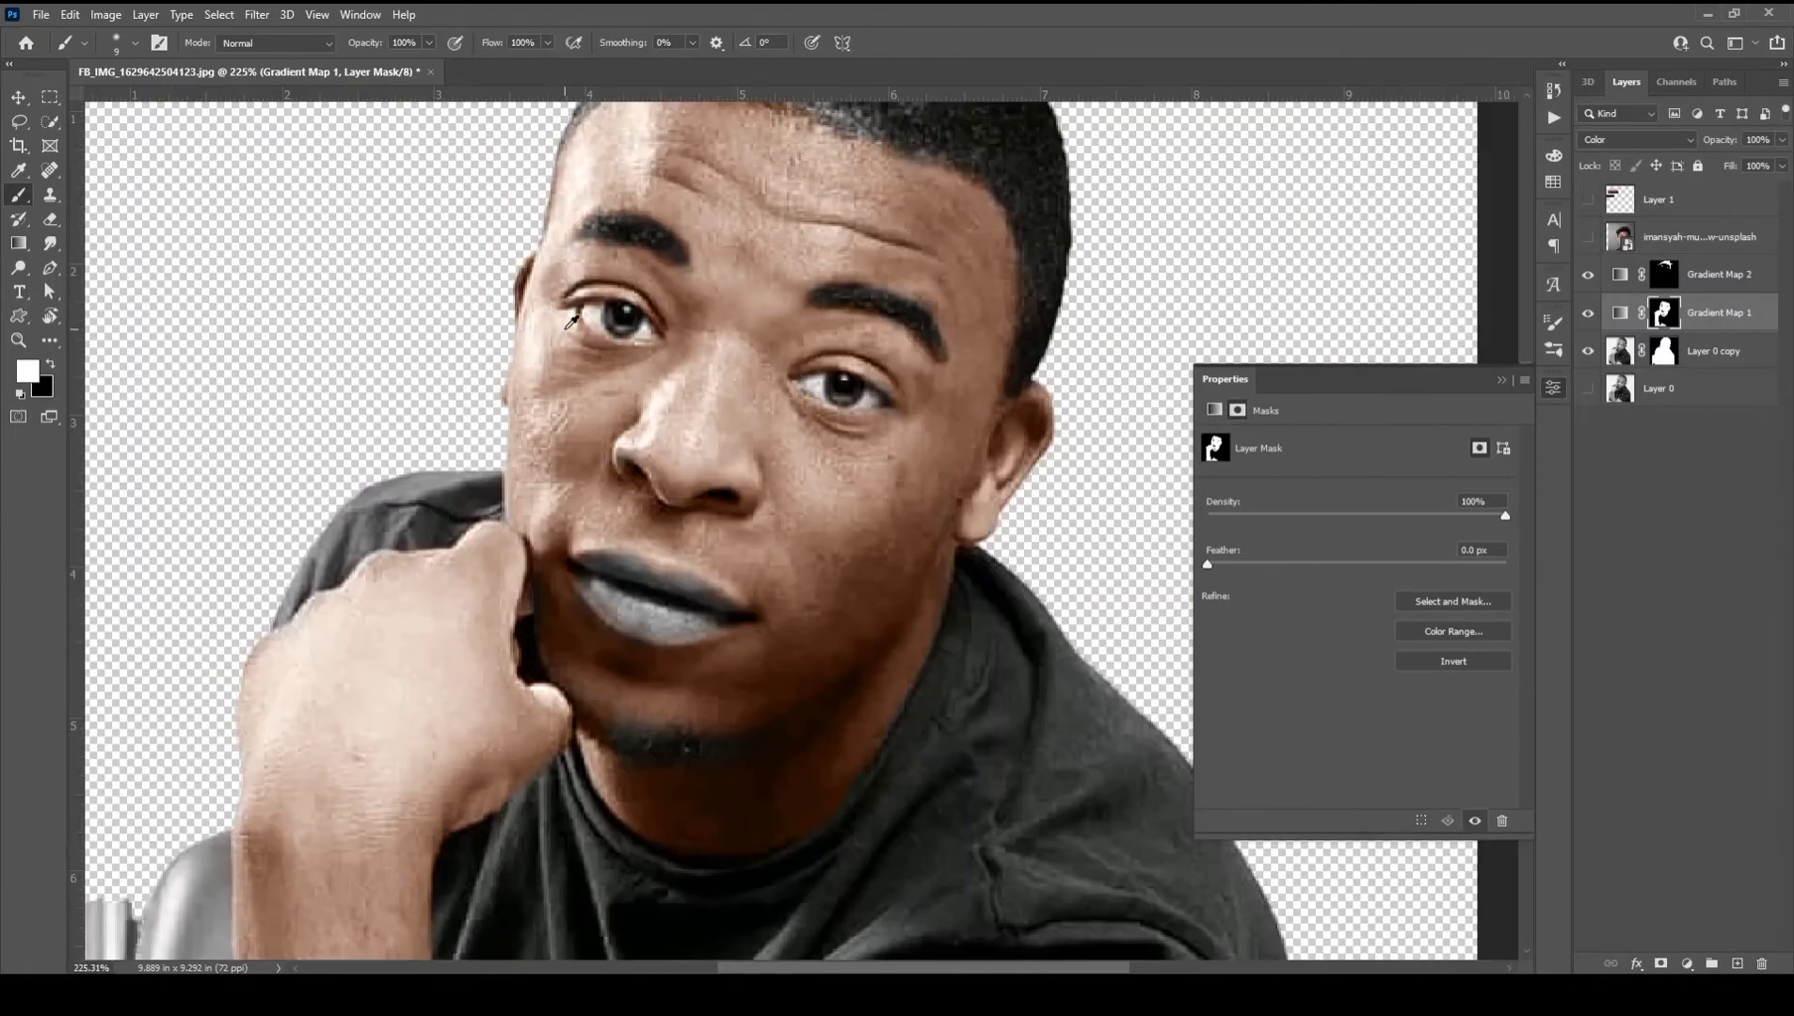
pyautogui.scroll(-3, 973, 484)
pyautogui.scroll(4, 1067, 217)
pyautogui.scroll(2, 1068, 218)
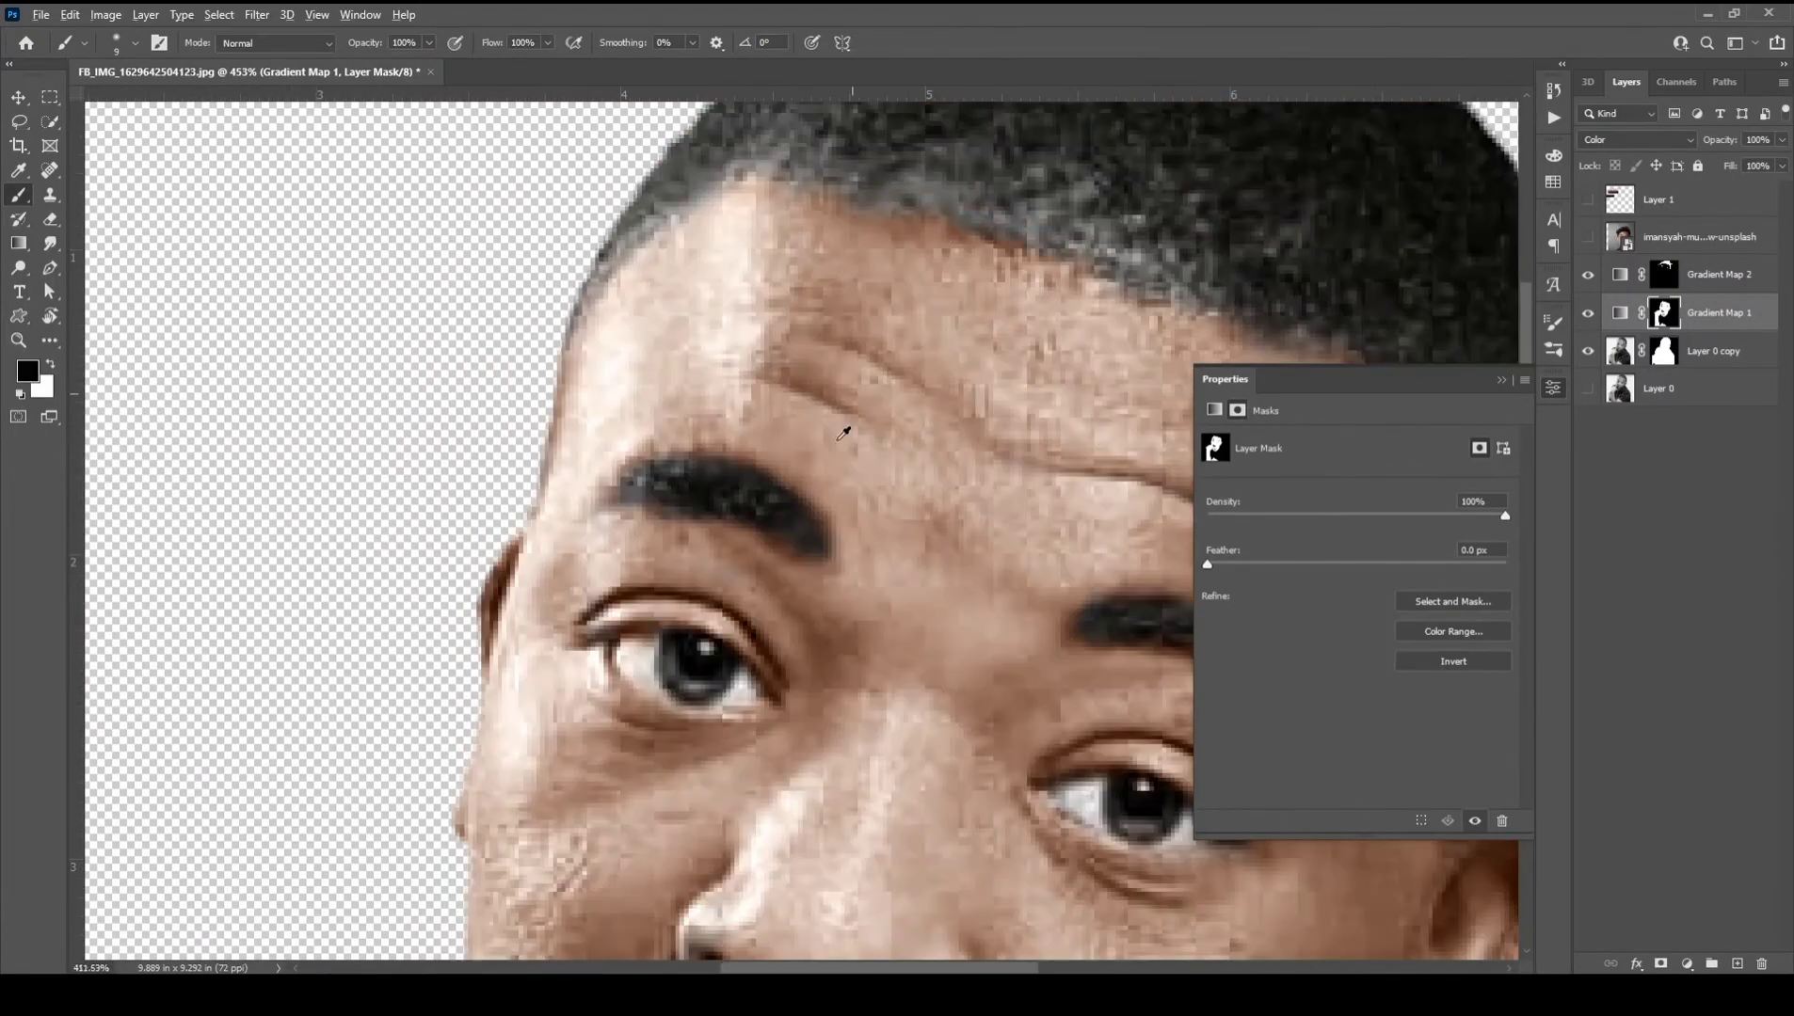
pyautogui.scroll(-3, 841, 428)
# Alternate between the hair and skin gradient map layers while zooming to compare them
pyautogui.hotkey('alt', ']')
pyautogui.scroll(4, 872, 557)
pyautogui.scroll(-2, 872, 557)
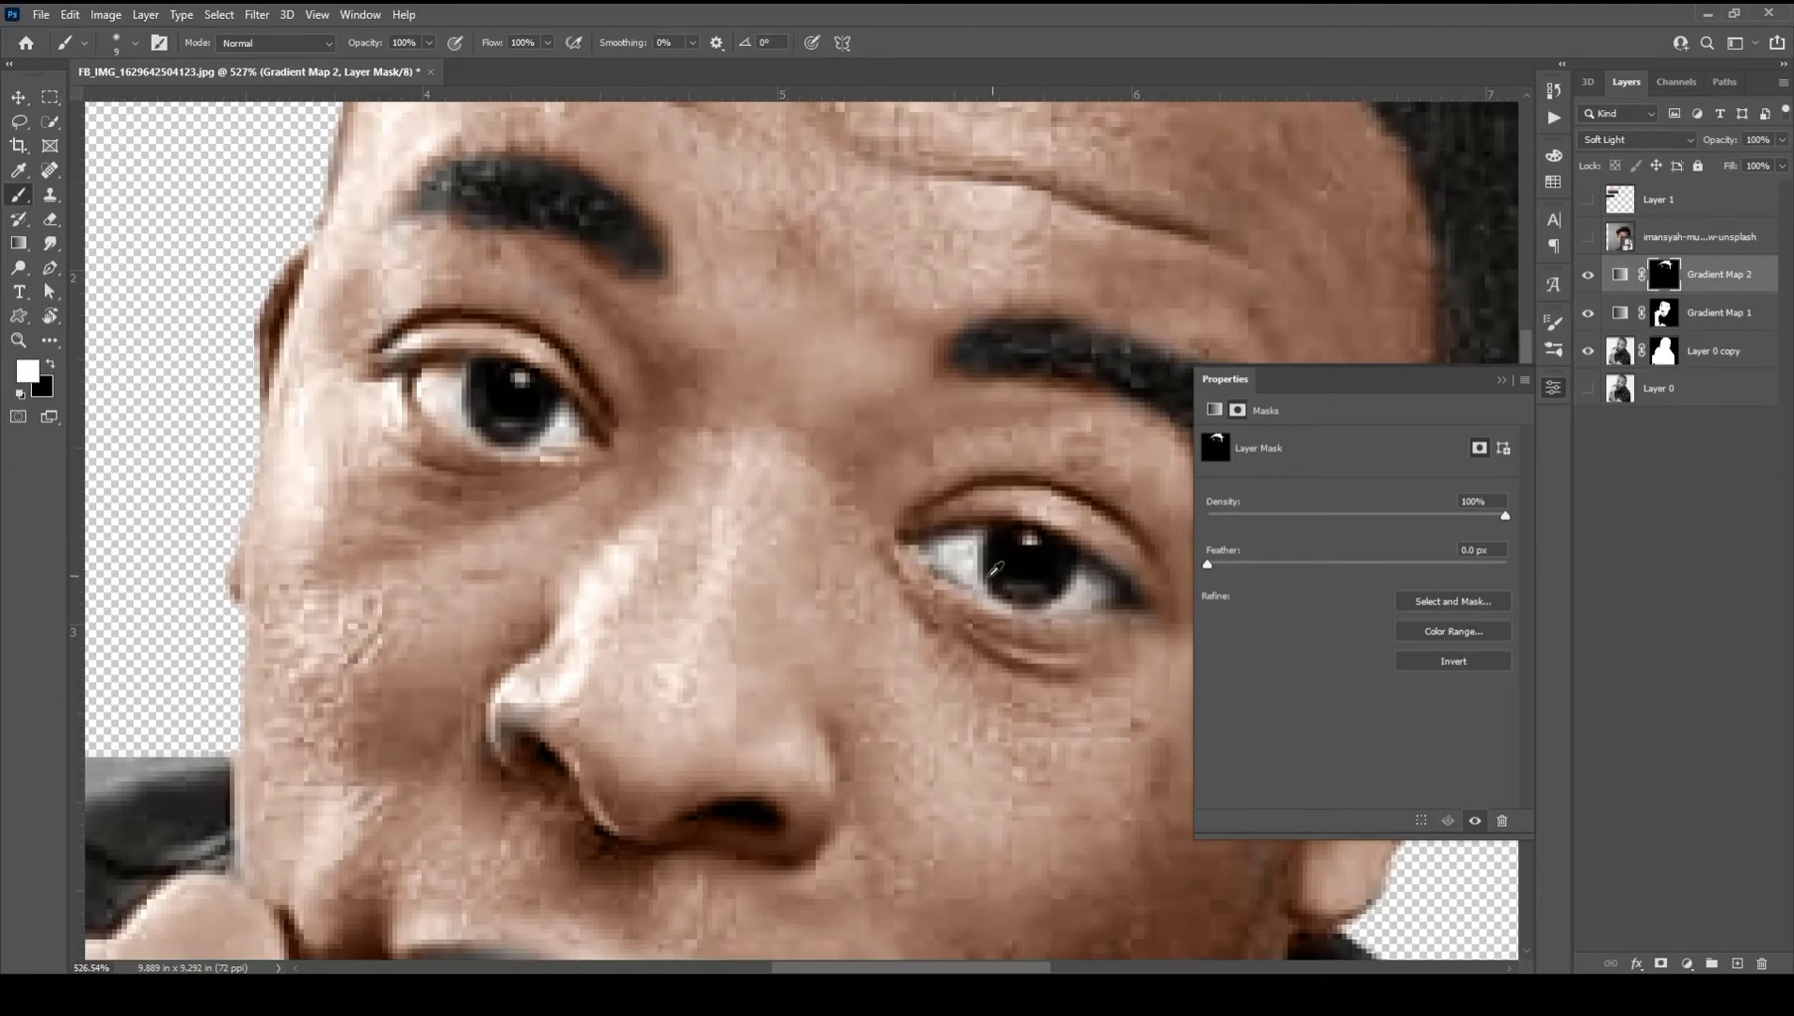
pyautogui.scroll(-3, 872, 557)
pyautogui.scroll(4, 833, 597)
pyautogui.scroll(-2, 685, 589)
pyautogui.scroll(-2, 685, 588)
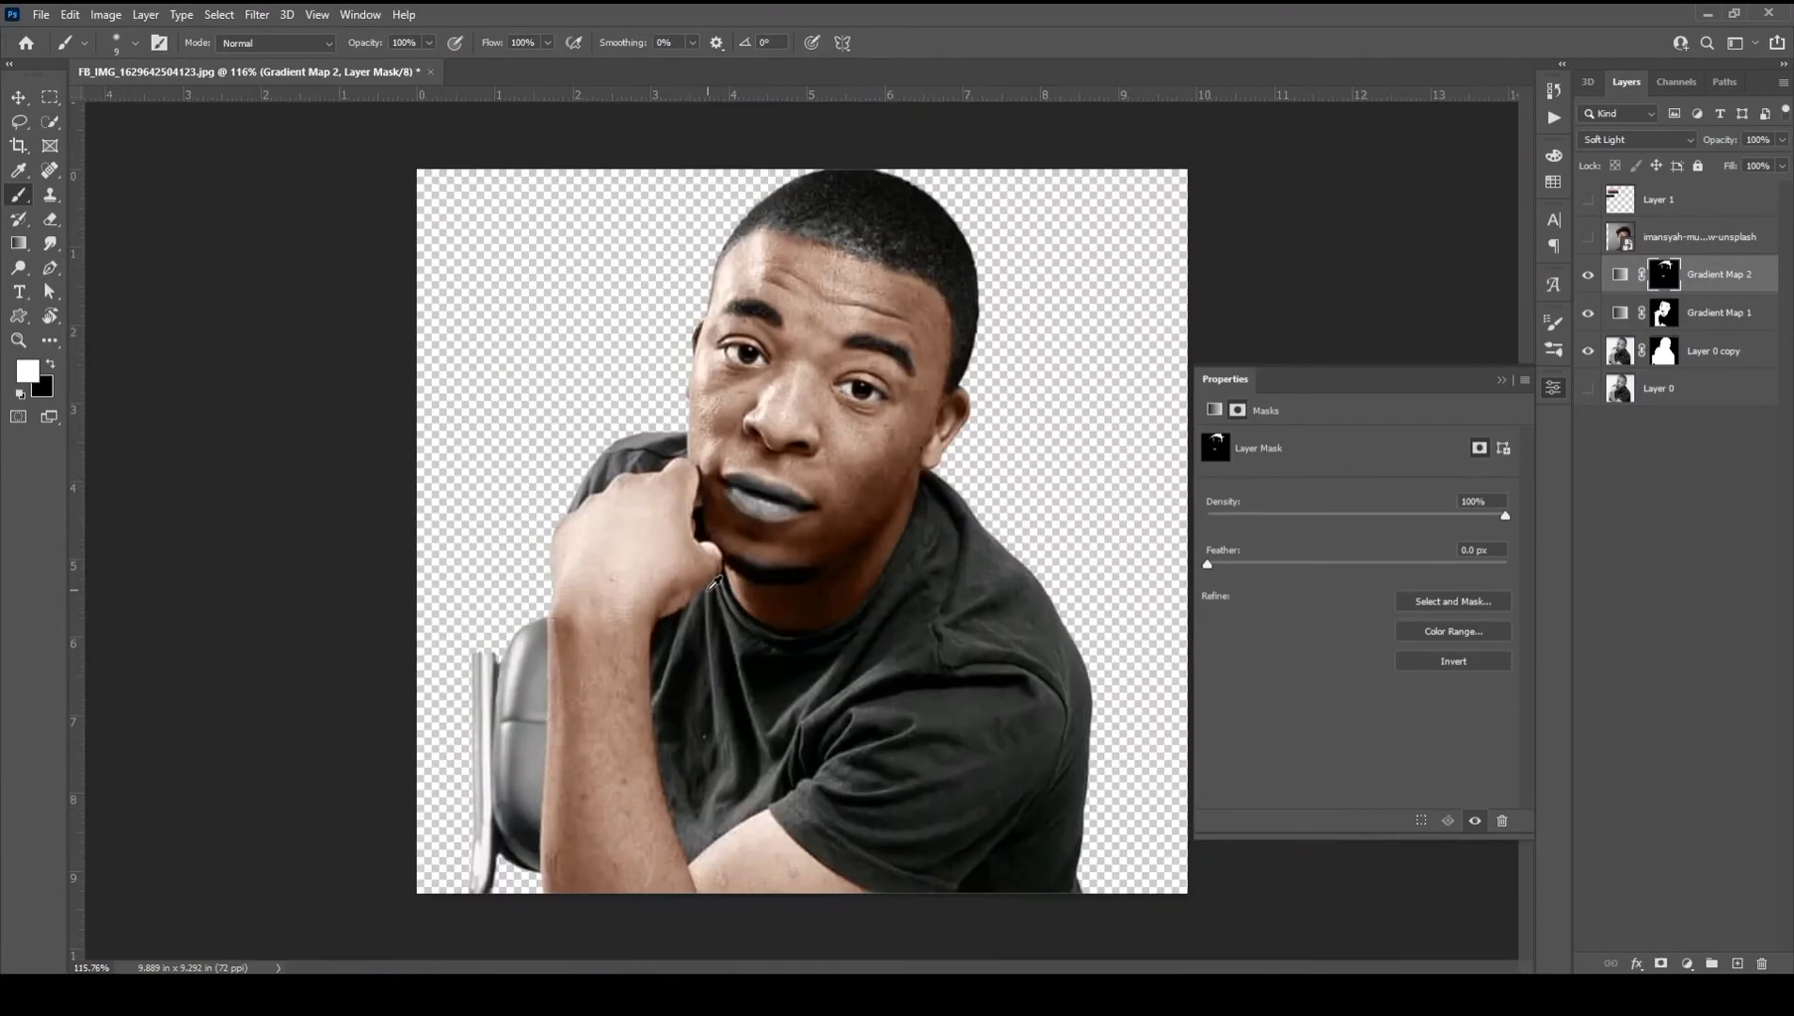
pyautogui.scroll(2, 811, 579)
pyautogui.hotkey('alt', '[')
pyautogui.scroll(1, 811, 580)
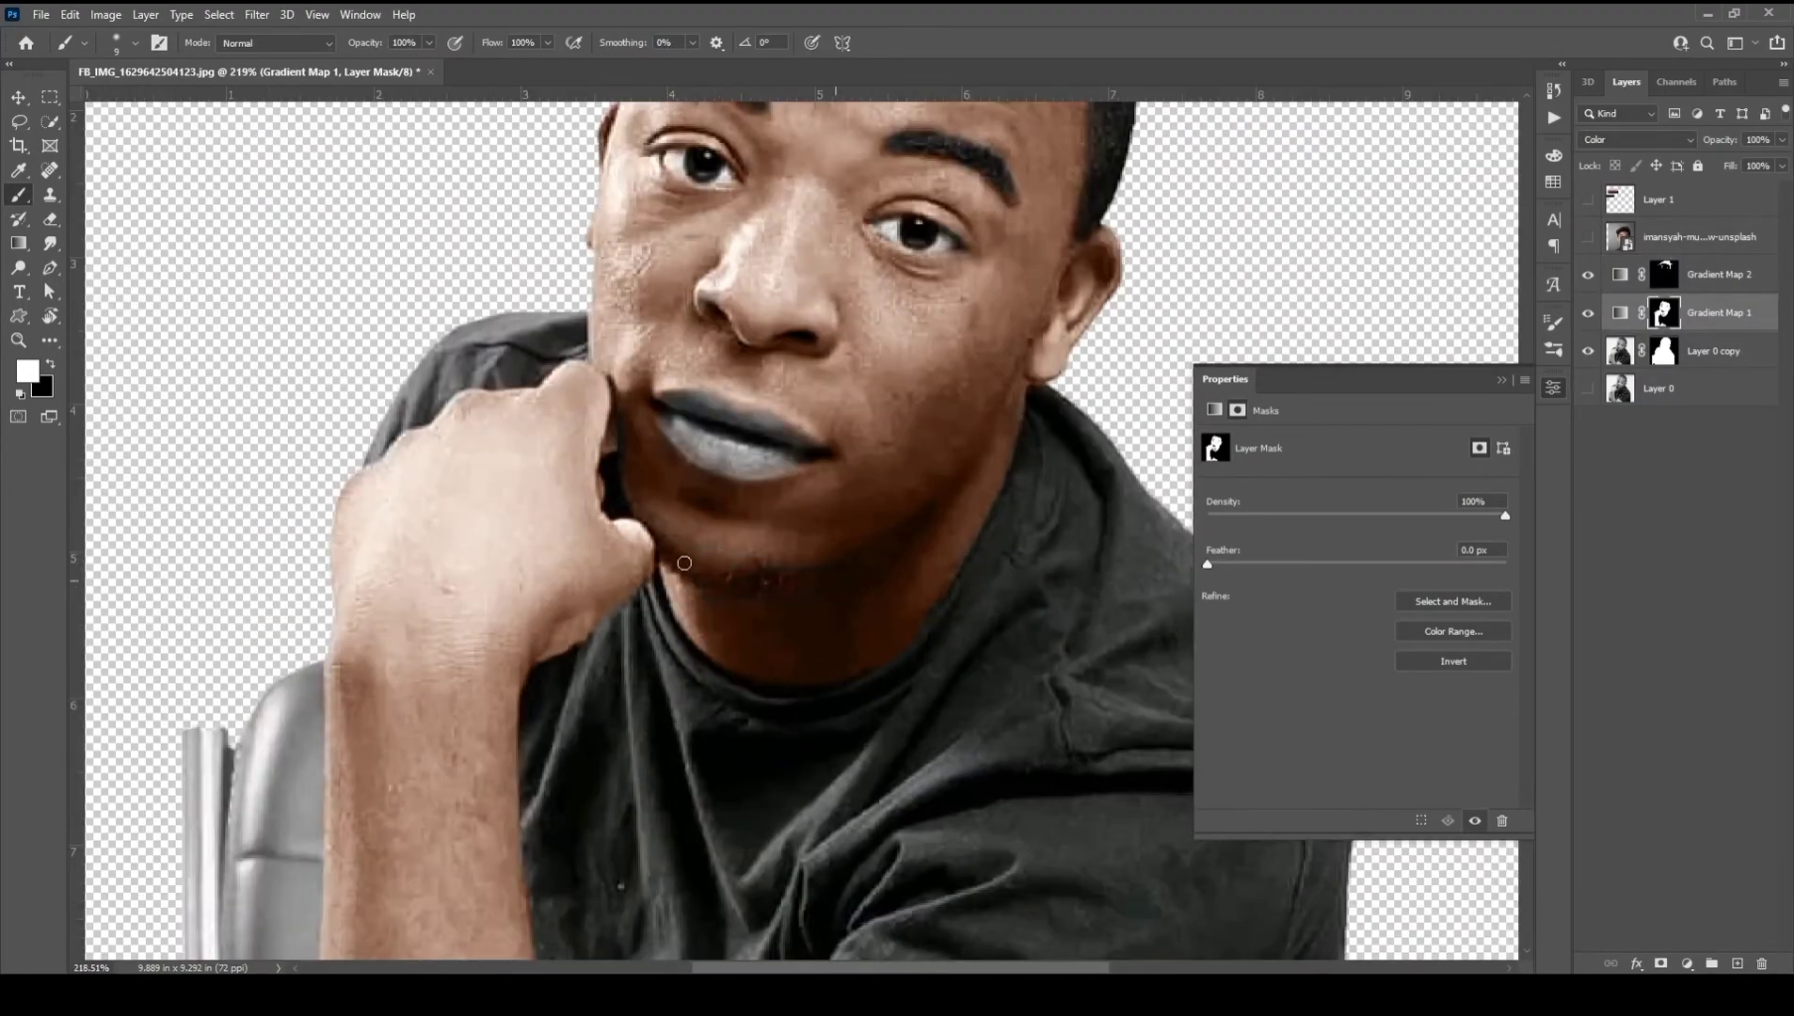
pyautogui.hotkey('alt', ']')
pyautogui.scroll(2, 756, 553)
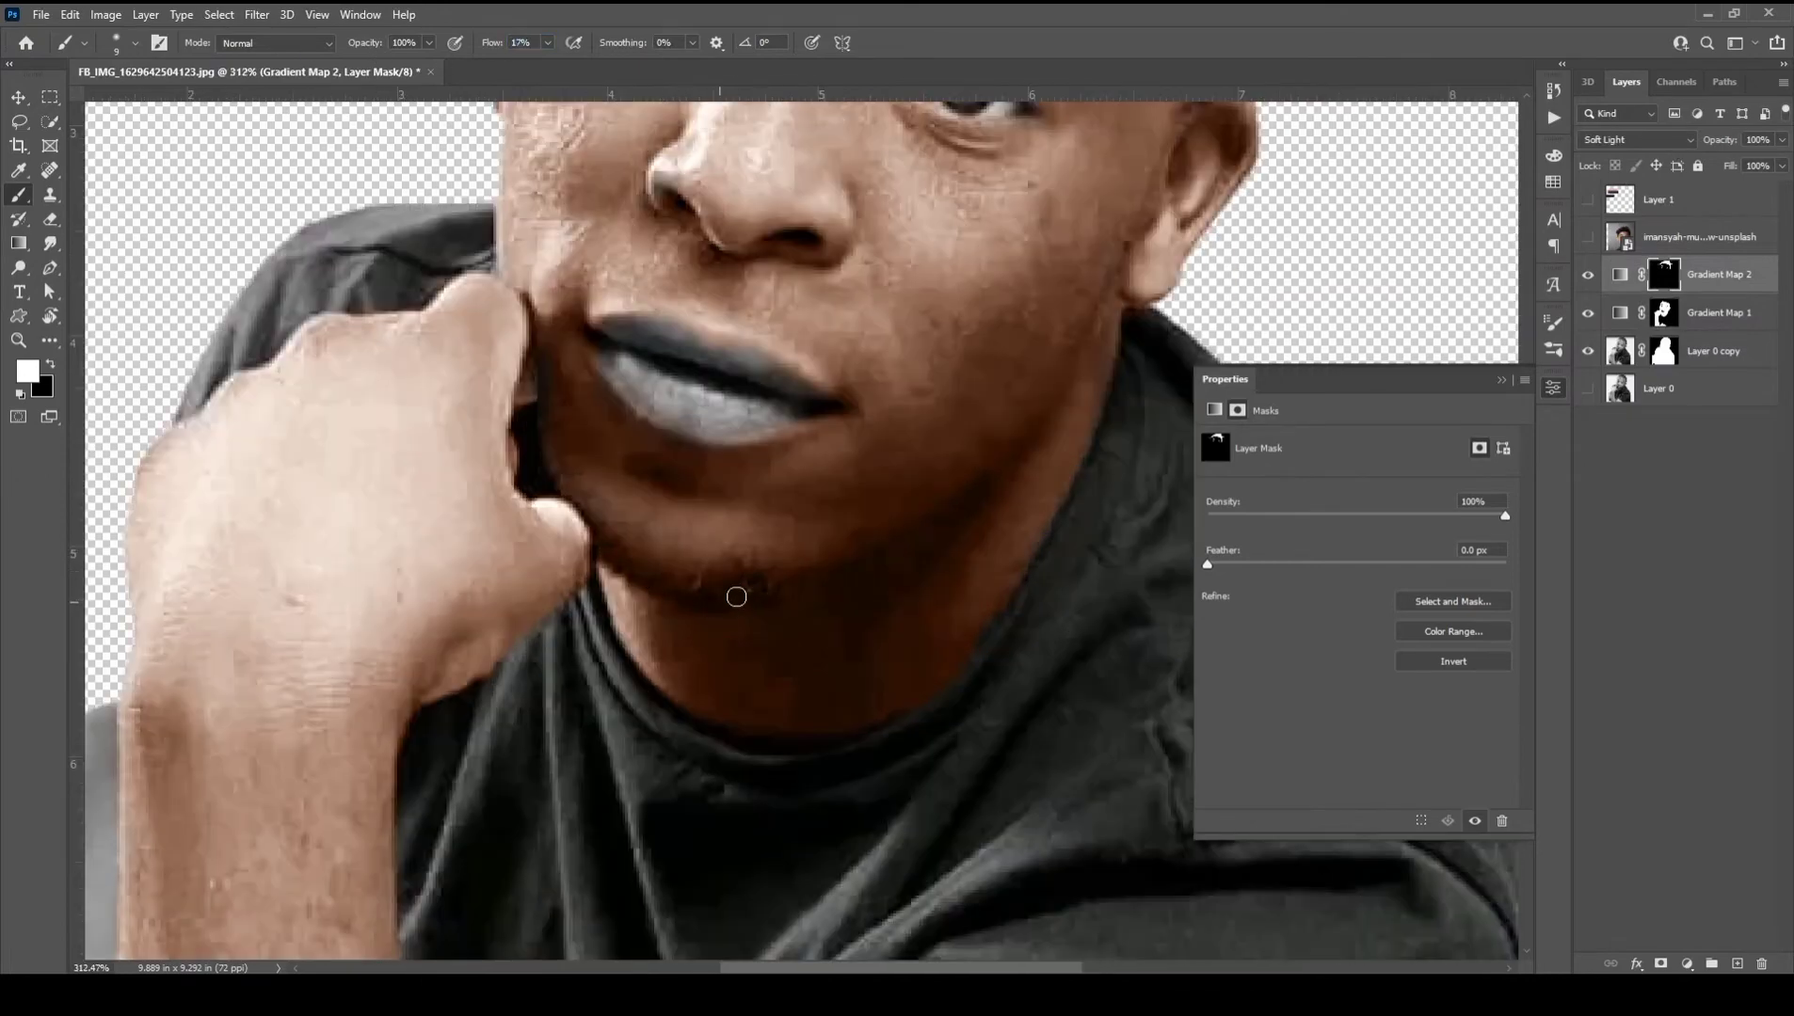
pyautogui.scroll(-2, 739, 593)
pyautogui.scroll(-1, 734, 591)
pyautogui.hotkey('alt', '[')
pyautogui.scroll(3, 734, 591)
pyautogui.press('x')
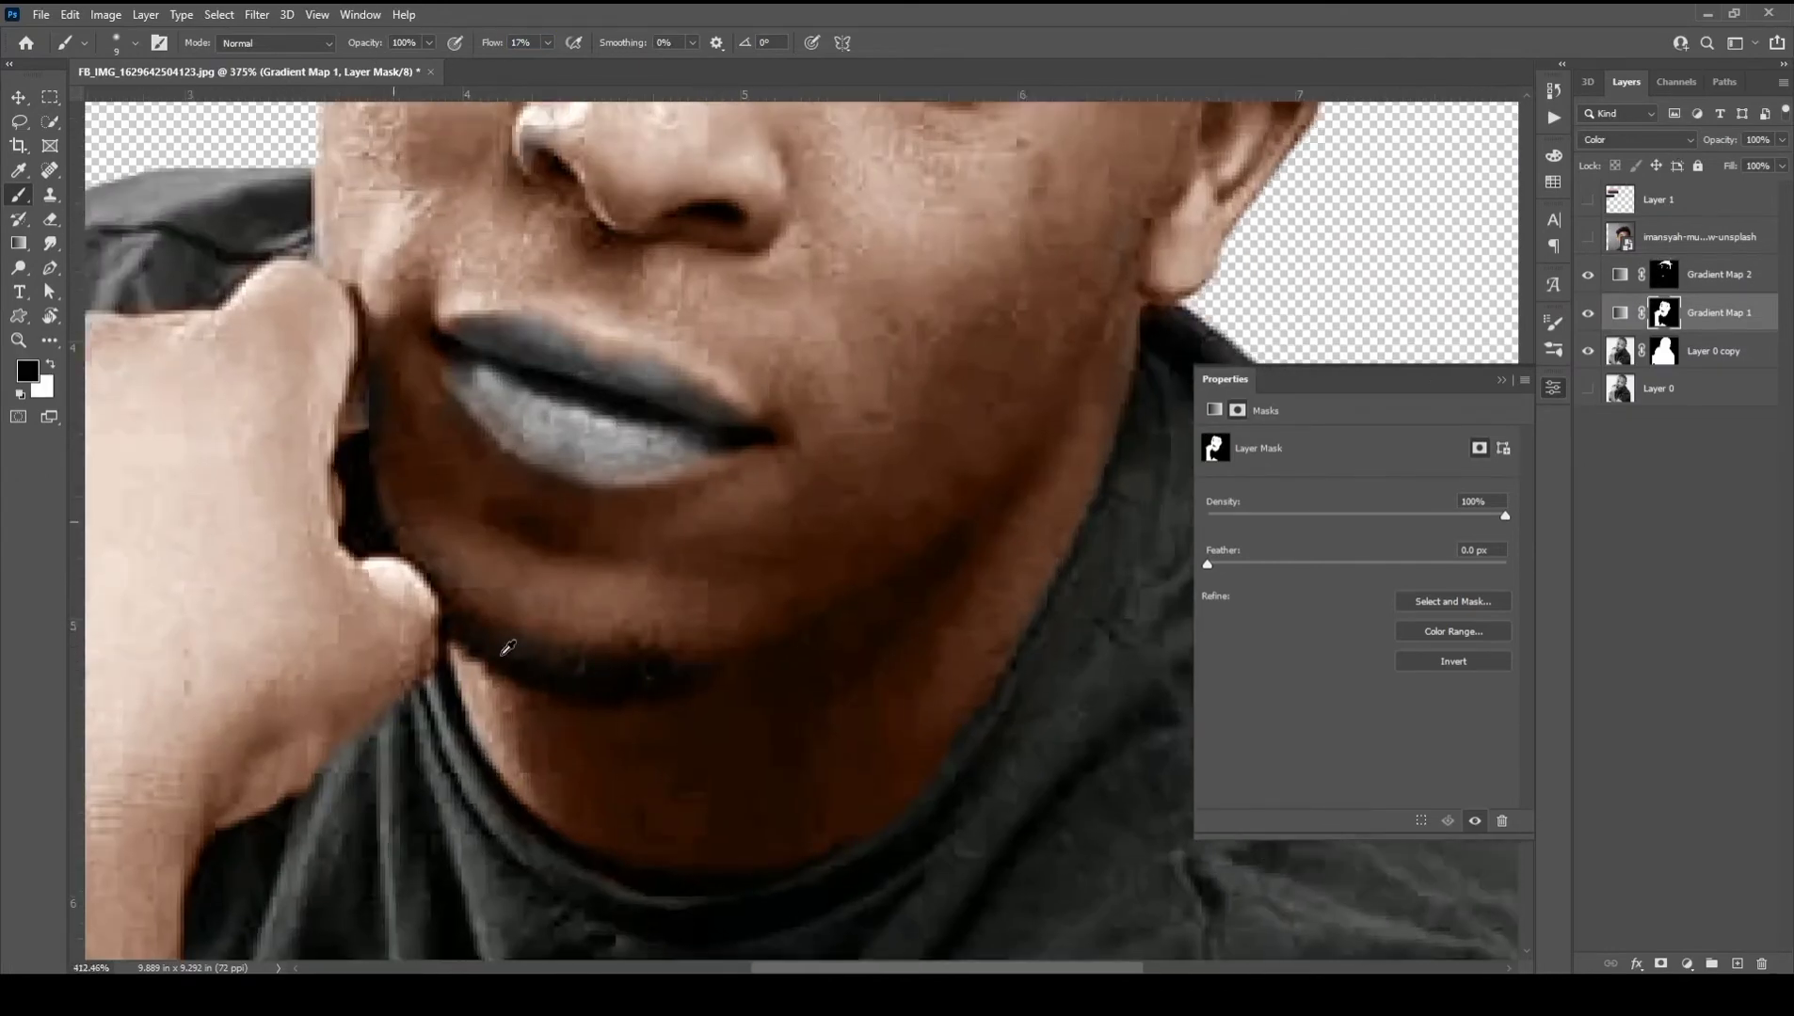
pyautogui.scroll(-2, 512, 663)
pyautogui.scroll(2, 512, 662)
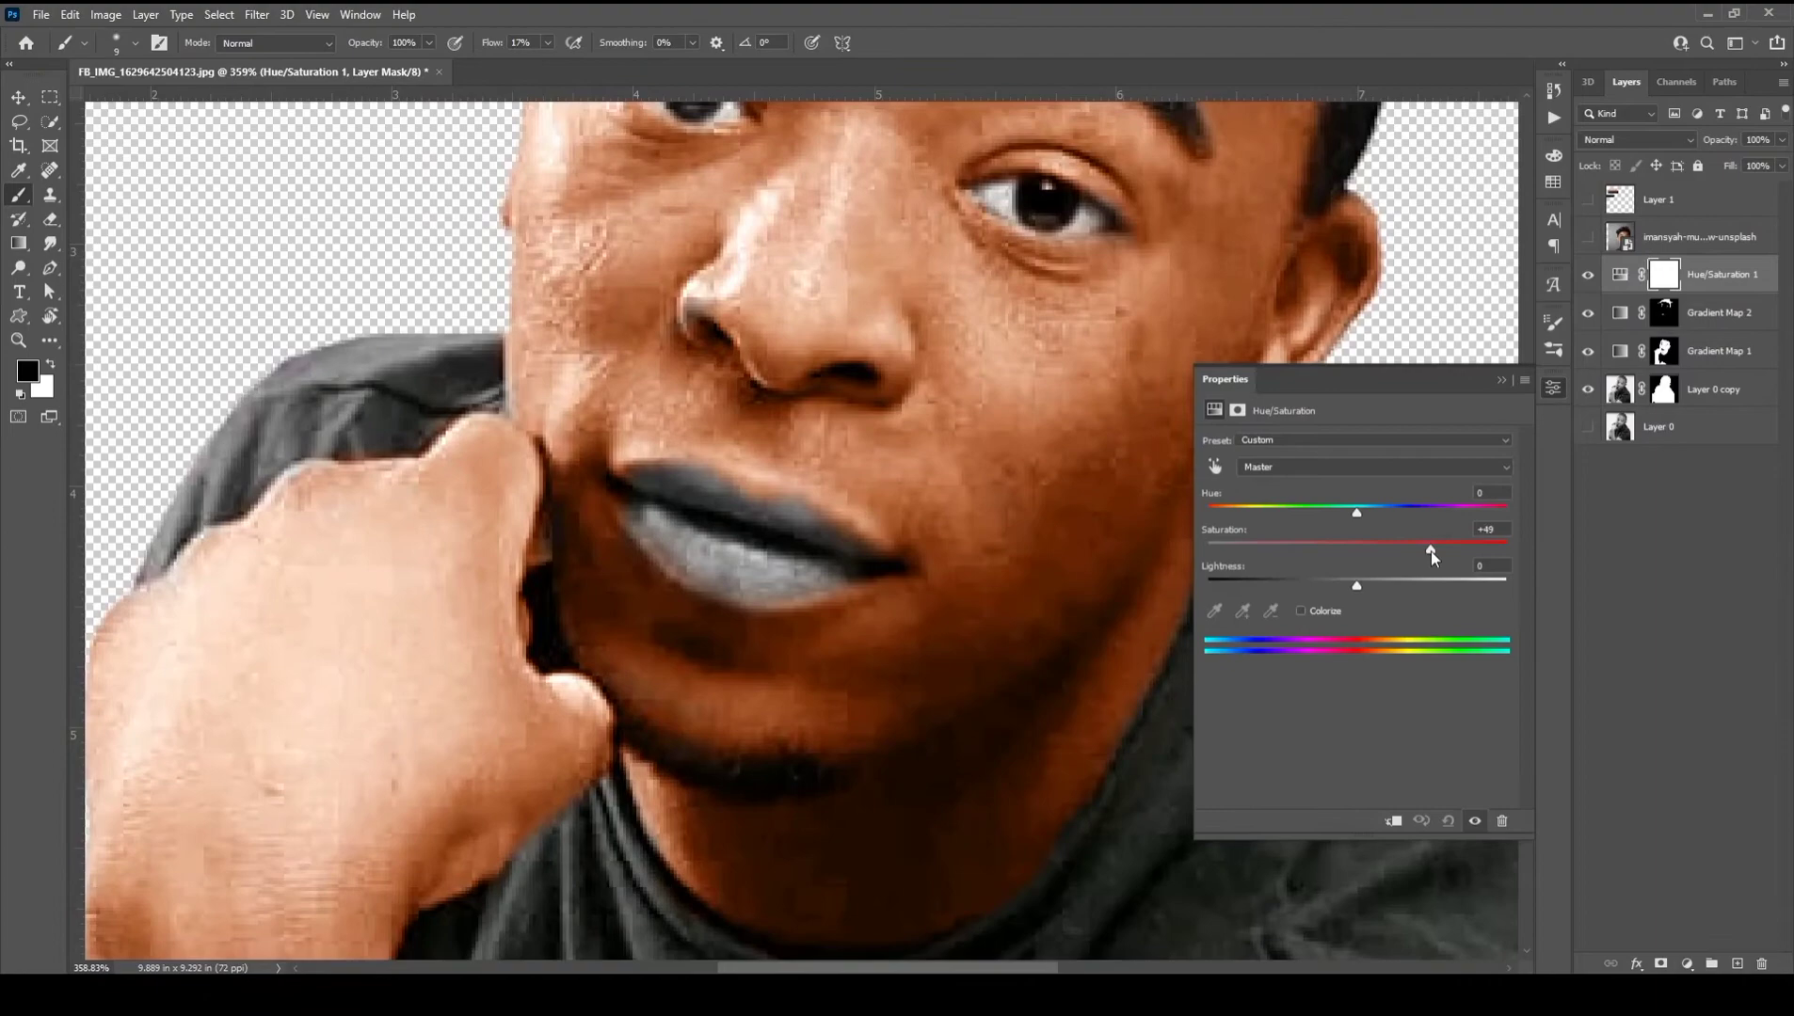
# Set the Hue/Saturation layer's blend mode to Soft Light
pyautogui.click(1553, 388)
pyautogui.click(1638, 140)
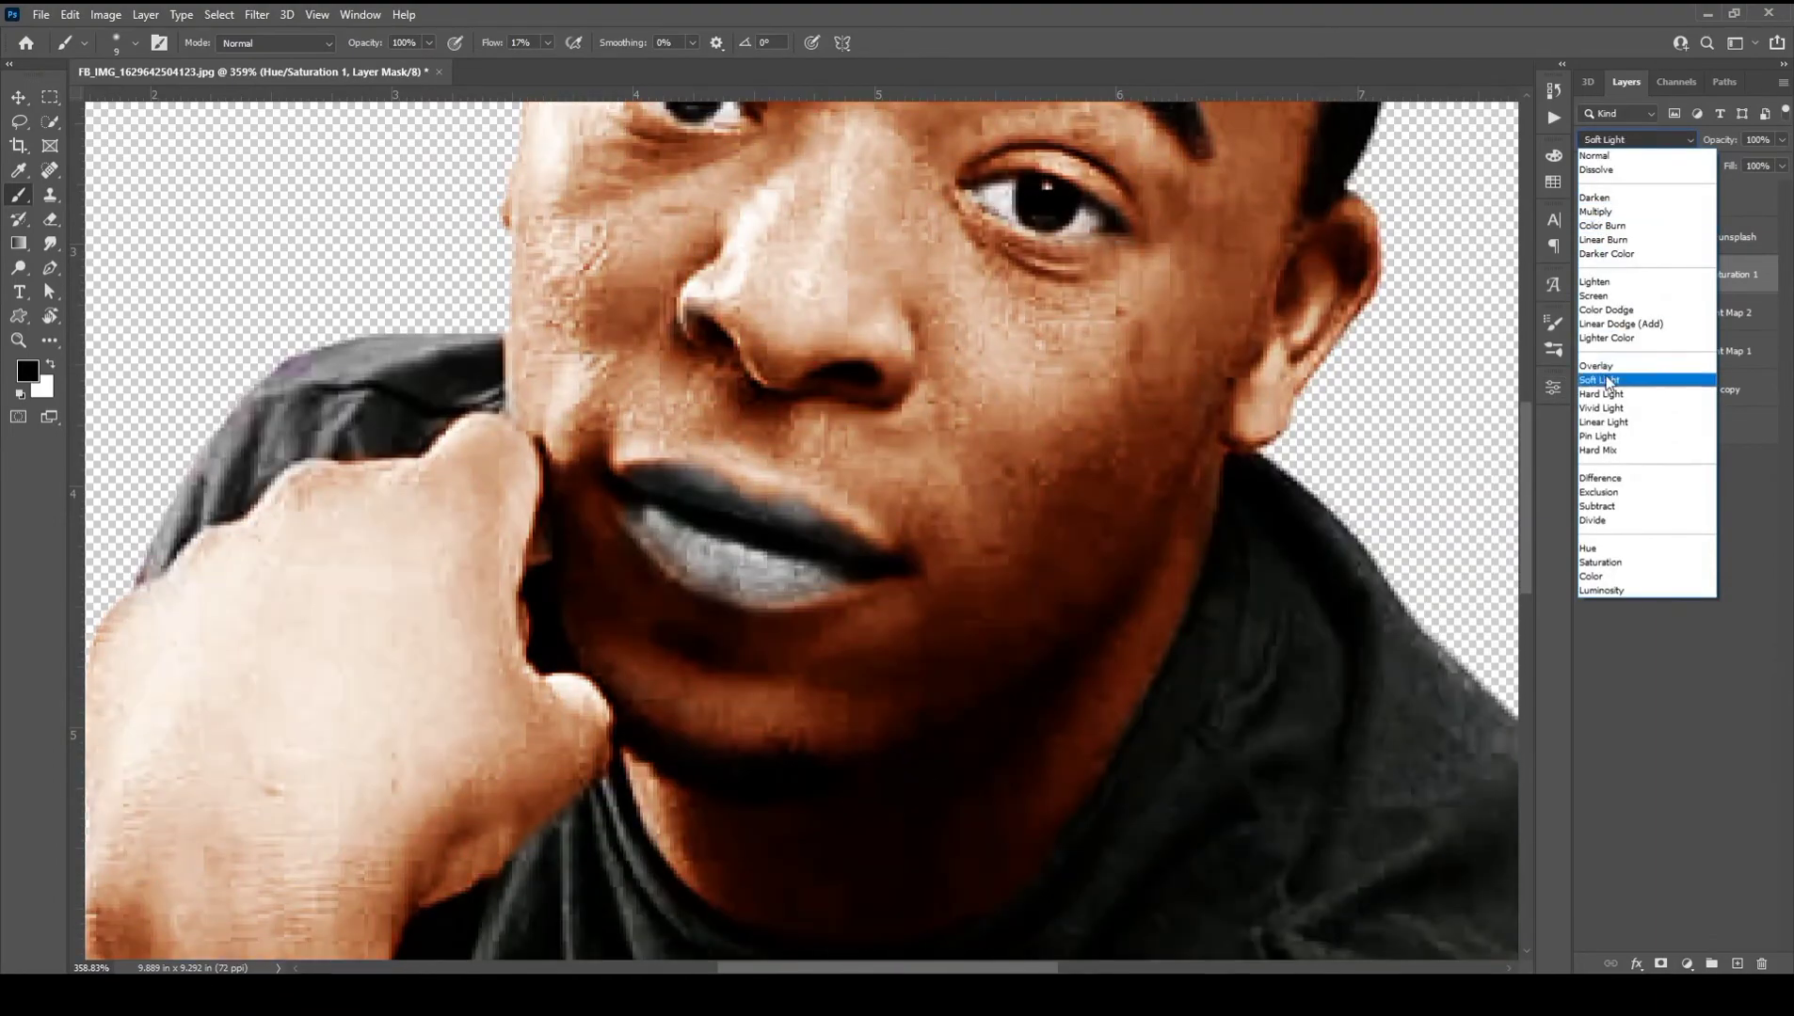
pyautogui.click(1598, 380)
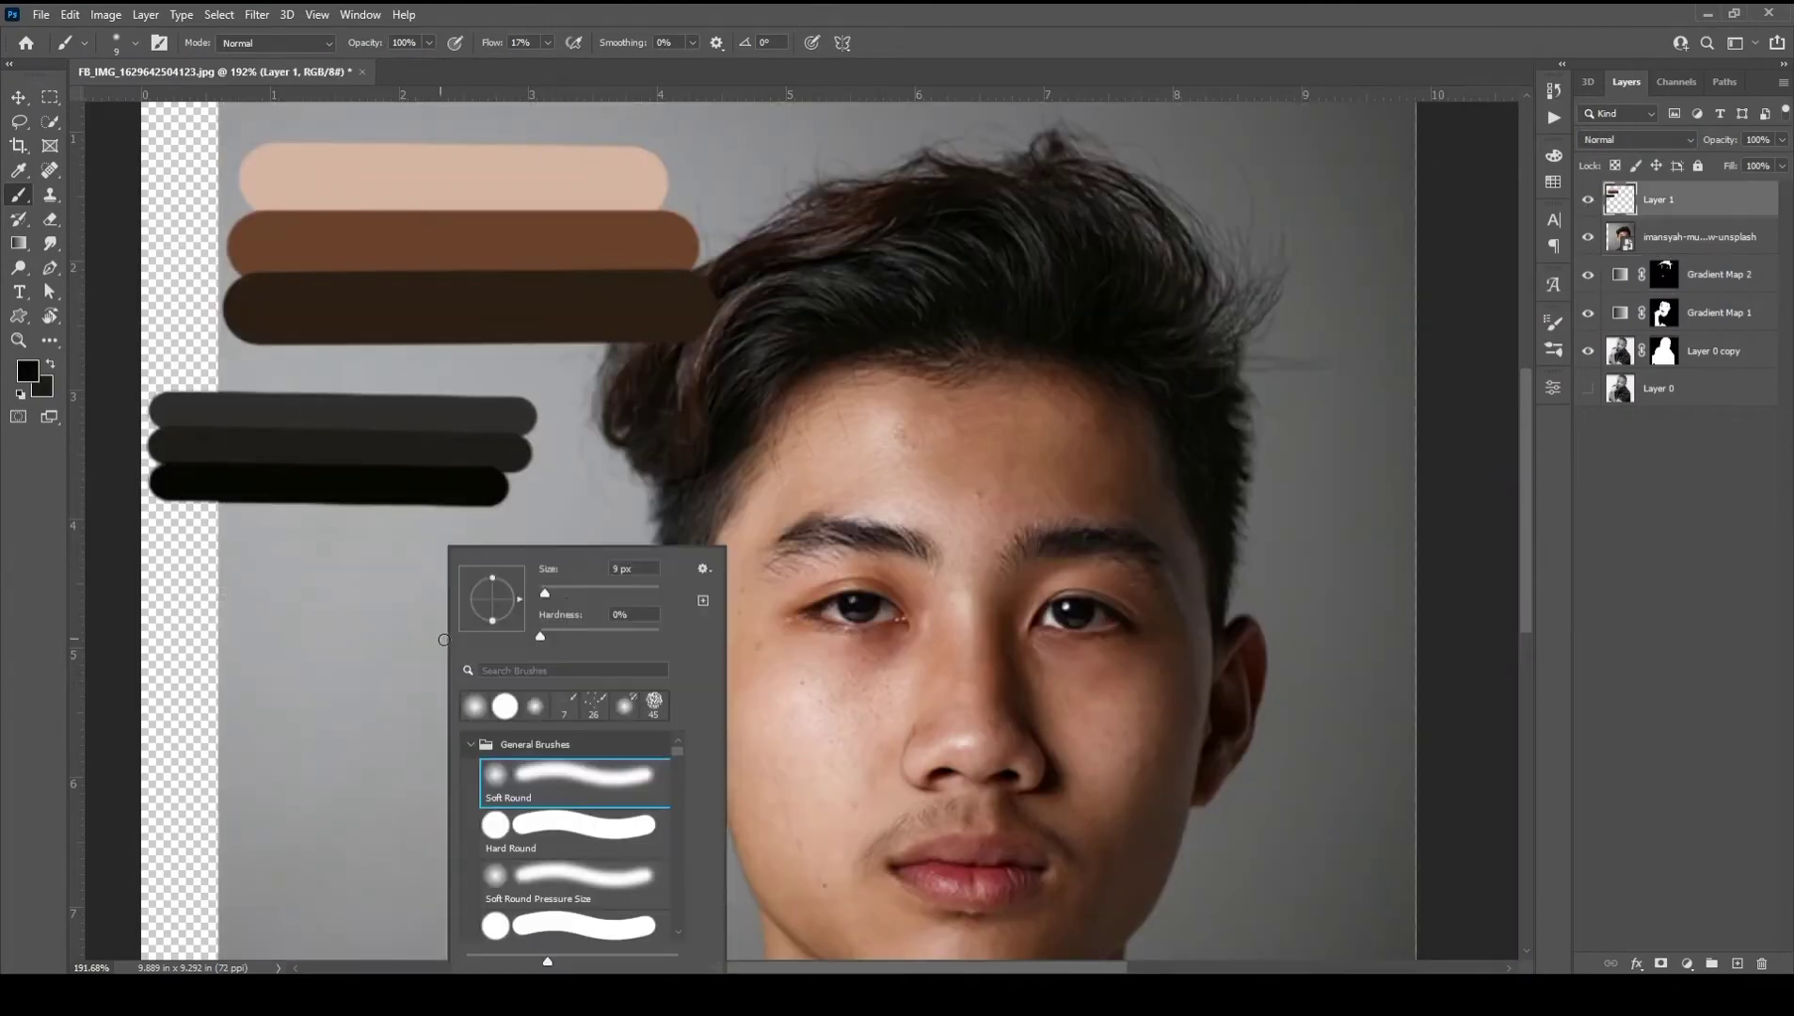
# Paint two pink and one dark red lip-colour swatches sampled from the photo, then hide the photo
pyautogui.click(226, 591)
pyautogui.hotkey('shift', '0')
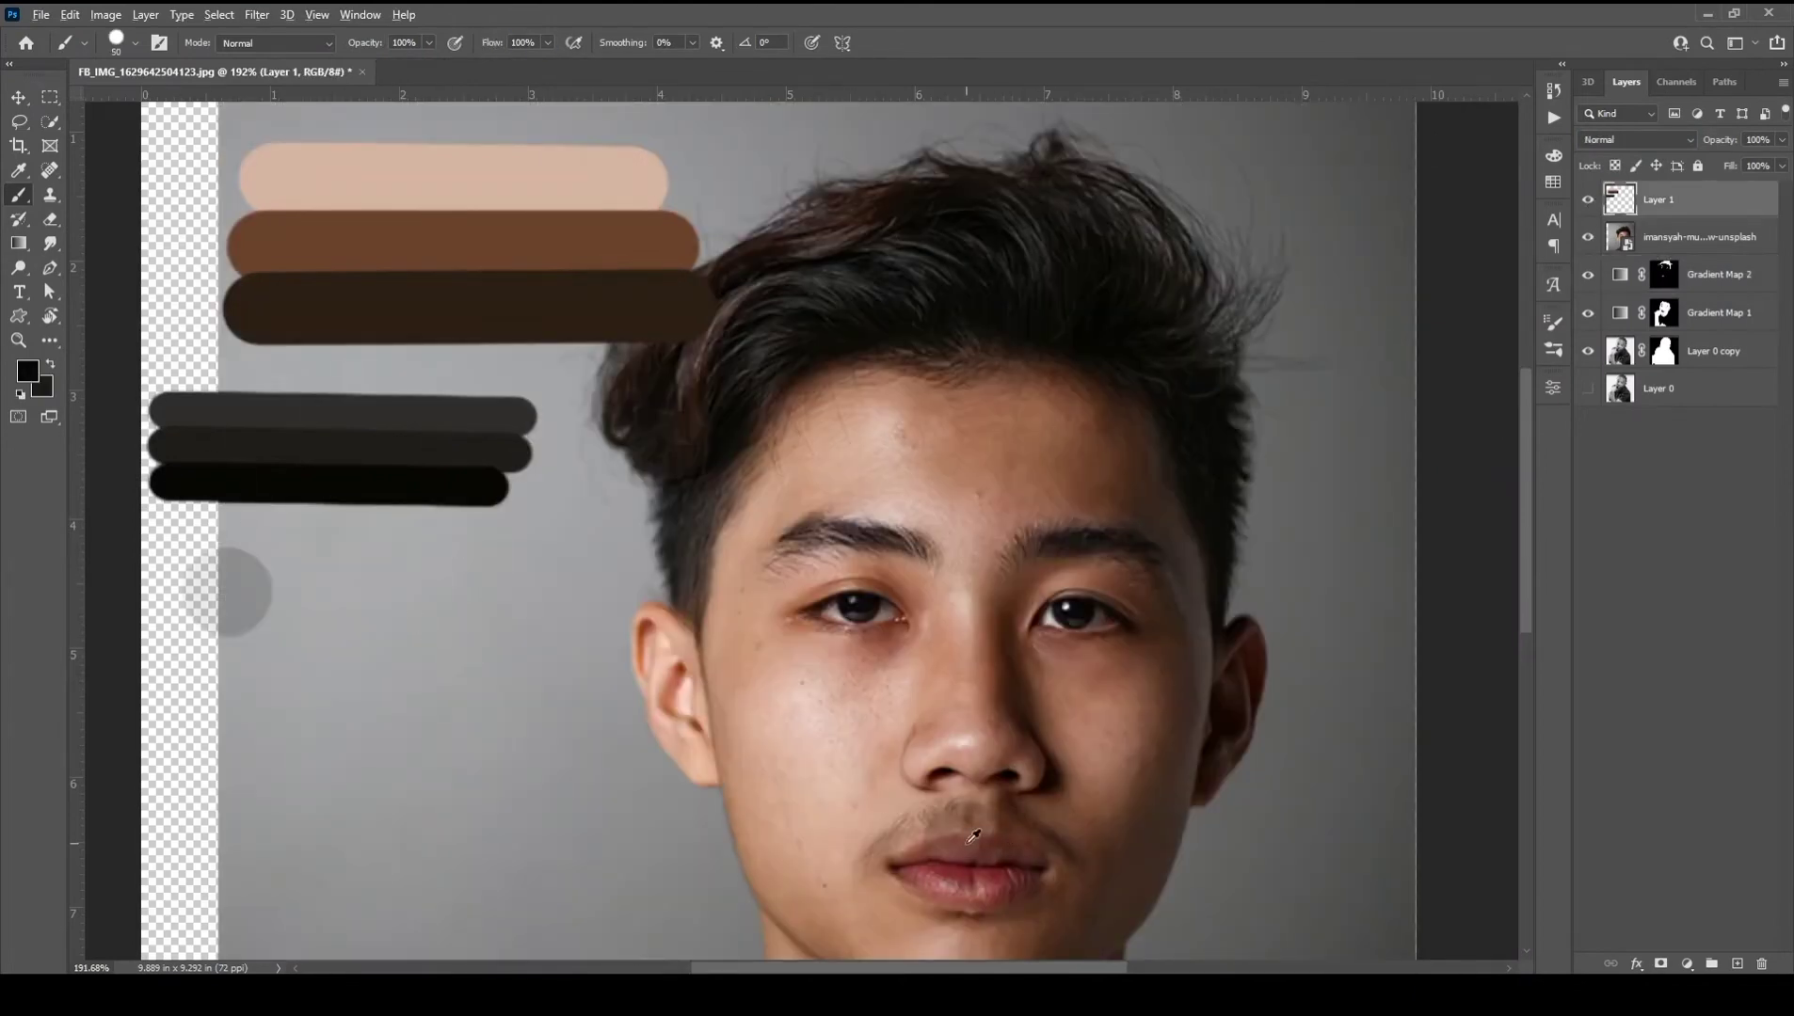
pyautogui.keyDown('alt'); pyautogui.click(965, 848); pyautogui.keyUp('alt')
pyautogui.moveTo(250, 584); pyautogui.dragTo(461, 584)
pyautogui.moveTo(242, 536); pyautogui.dragTo(453, 537)
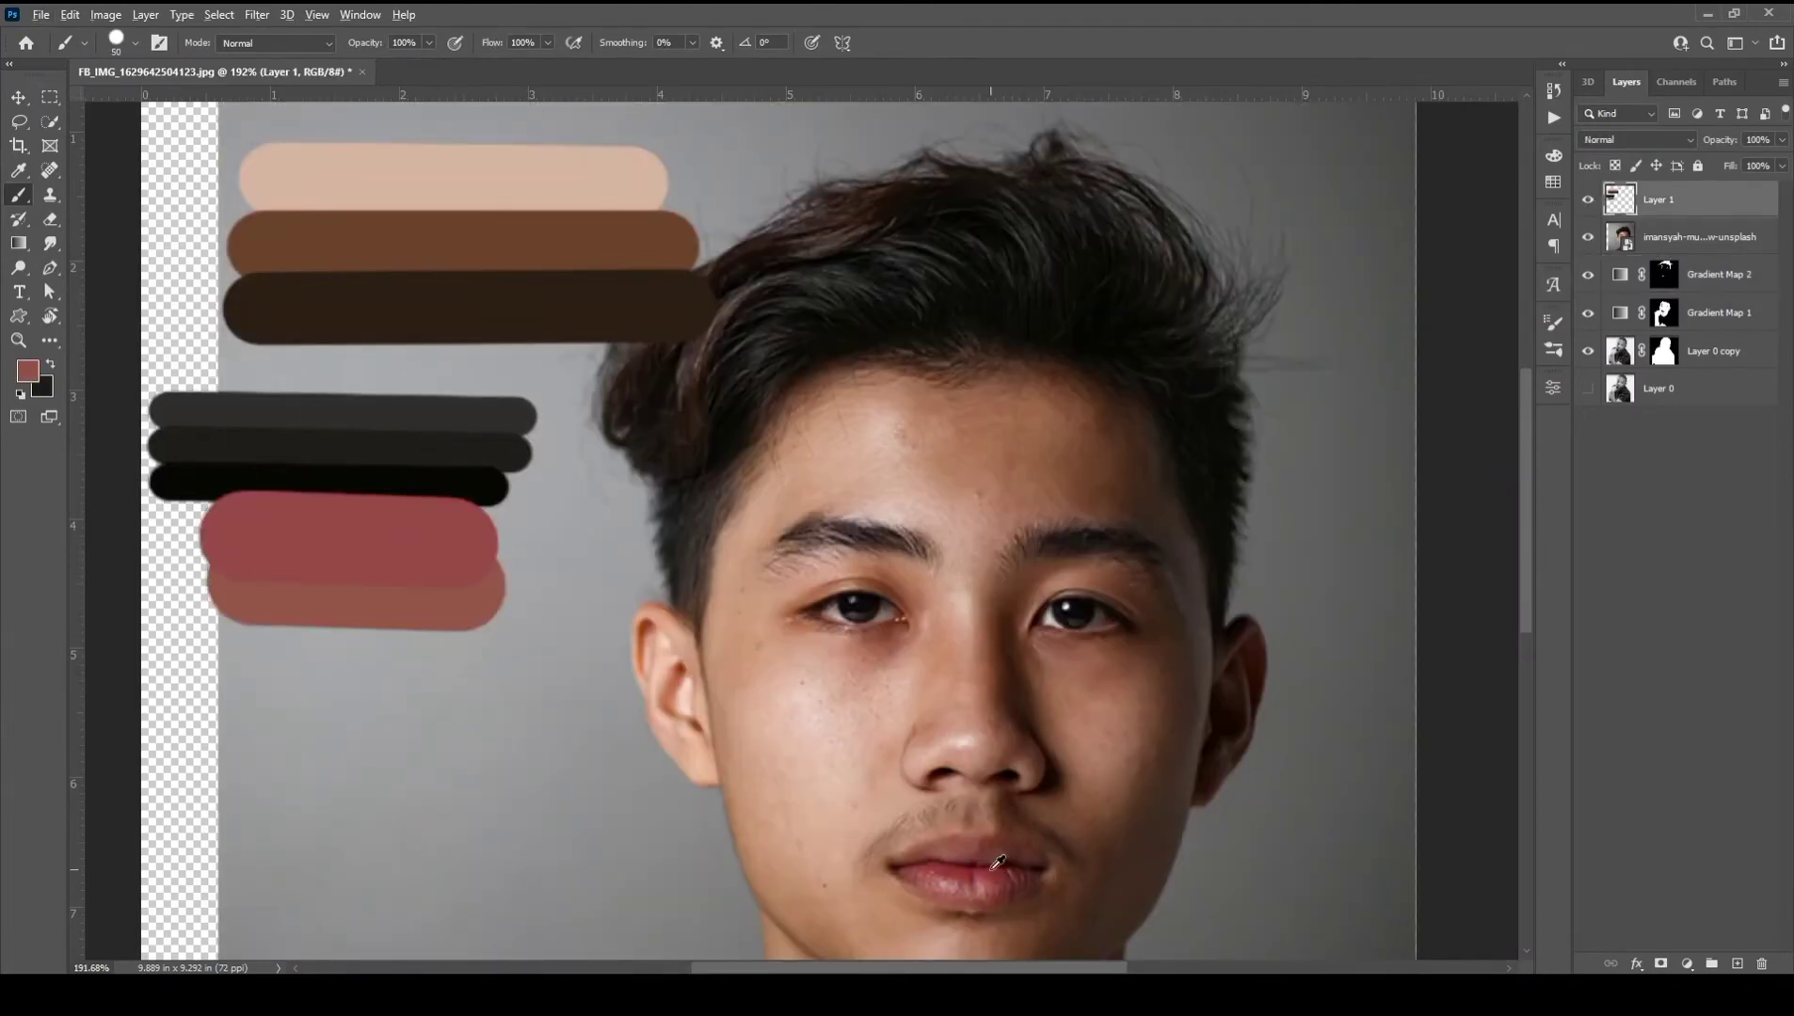
pyautogui.keyDown('alt'); pyautogui.click(998, 861); pyautogui.keyUp('alt')
pyautogui.moveTo(227, 658); pyautogui.dragTo(498, 659)
pyautogui.click(1587, 236)
# Add Gradient Map 3 running from the dark red swatch colour to white
pyautogui.click(1704, 274)
pyautogui.click(1687, 963)
pyautogui.click(1680, 817)
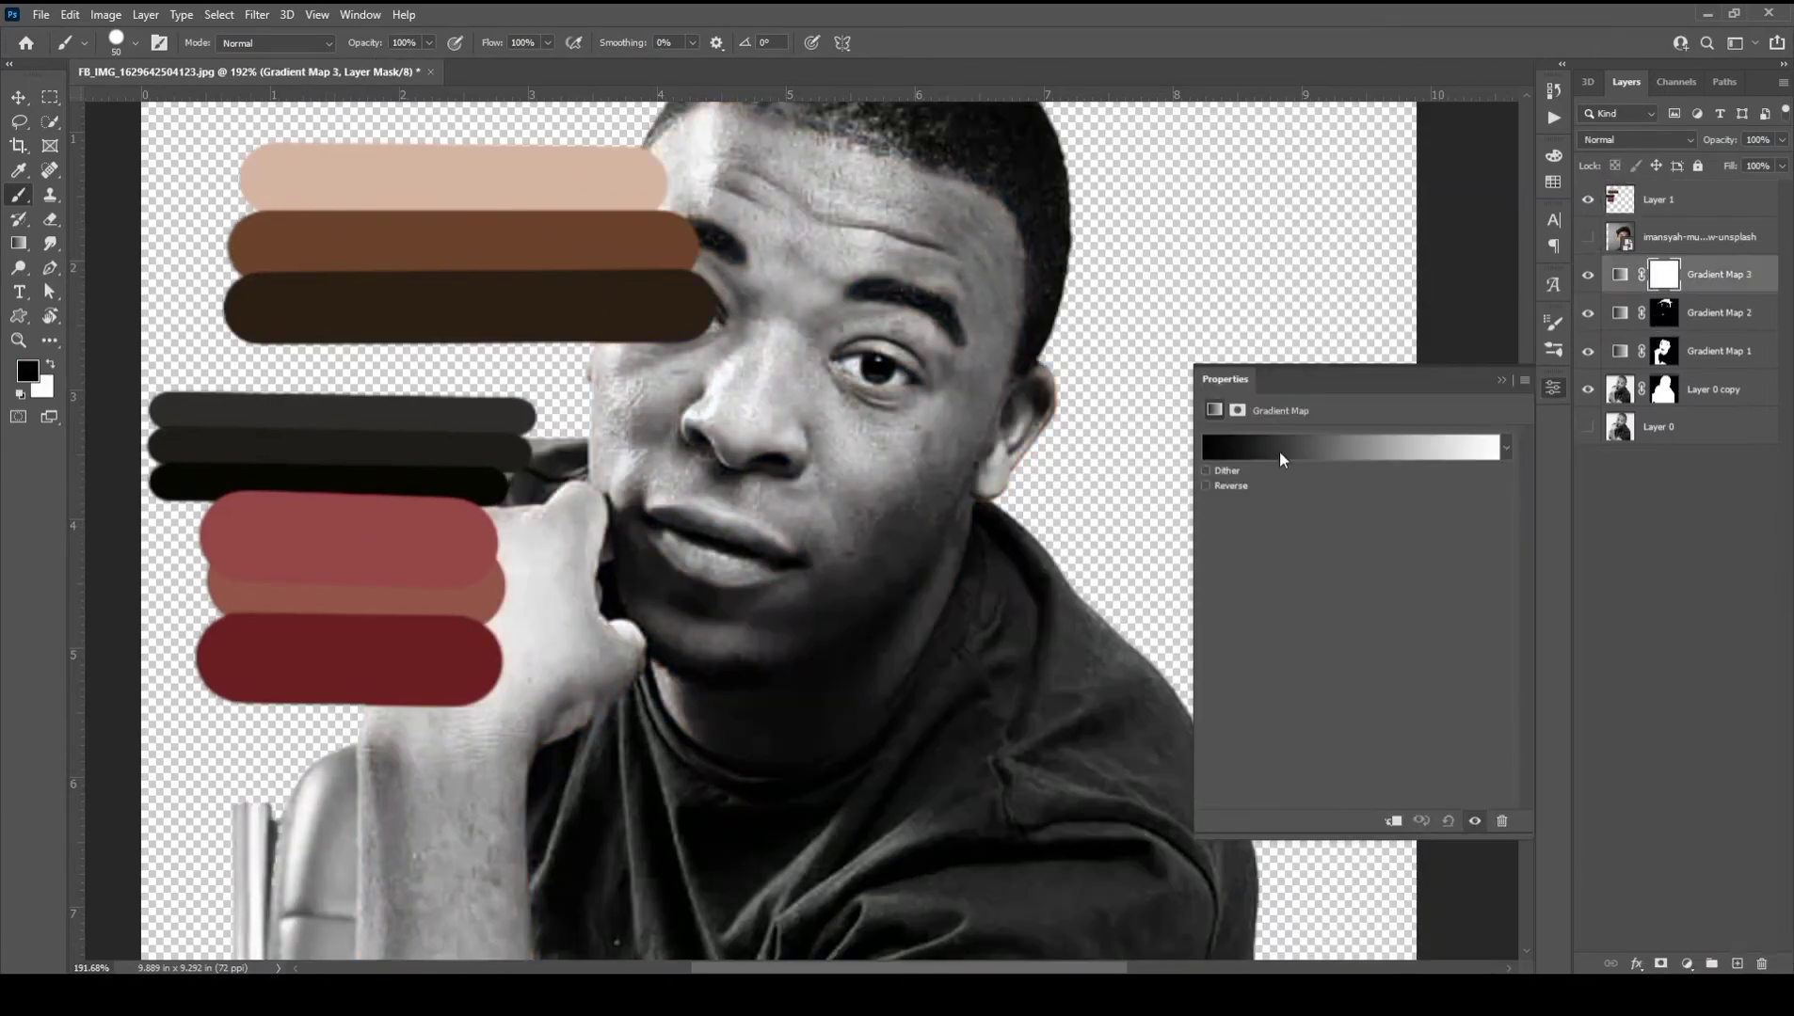
pyautogui.click(1280, 458)
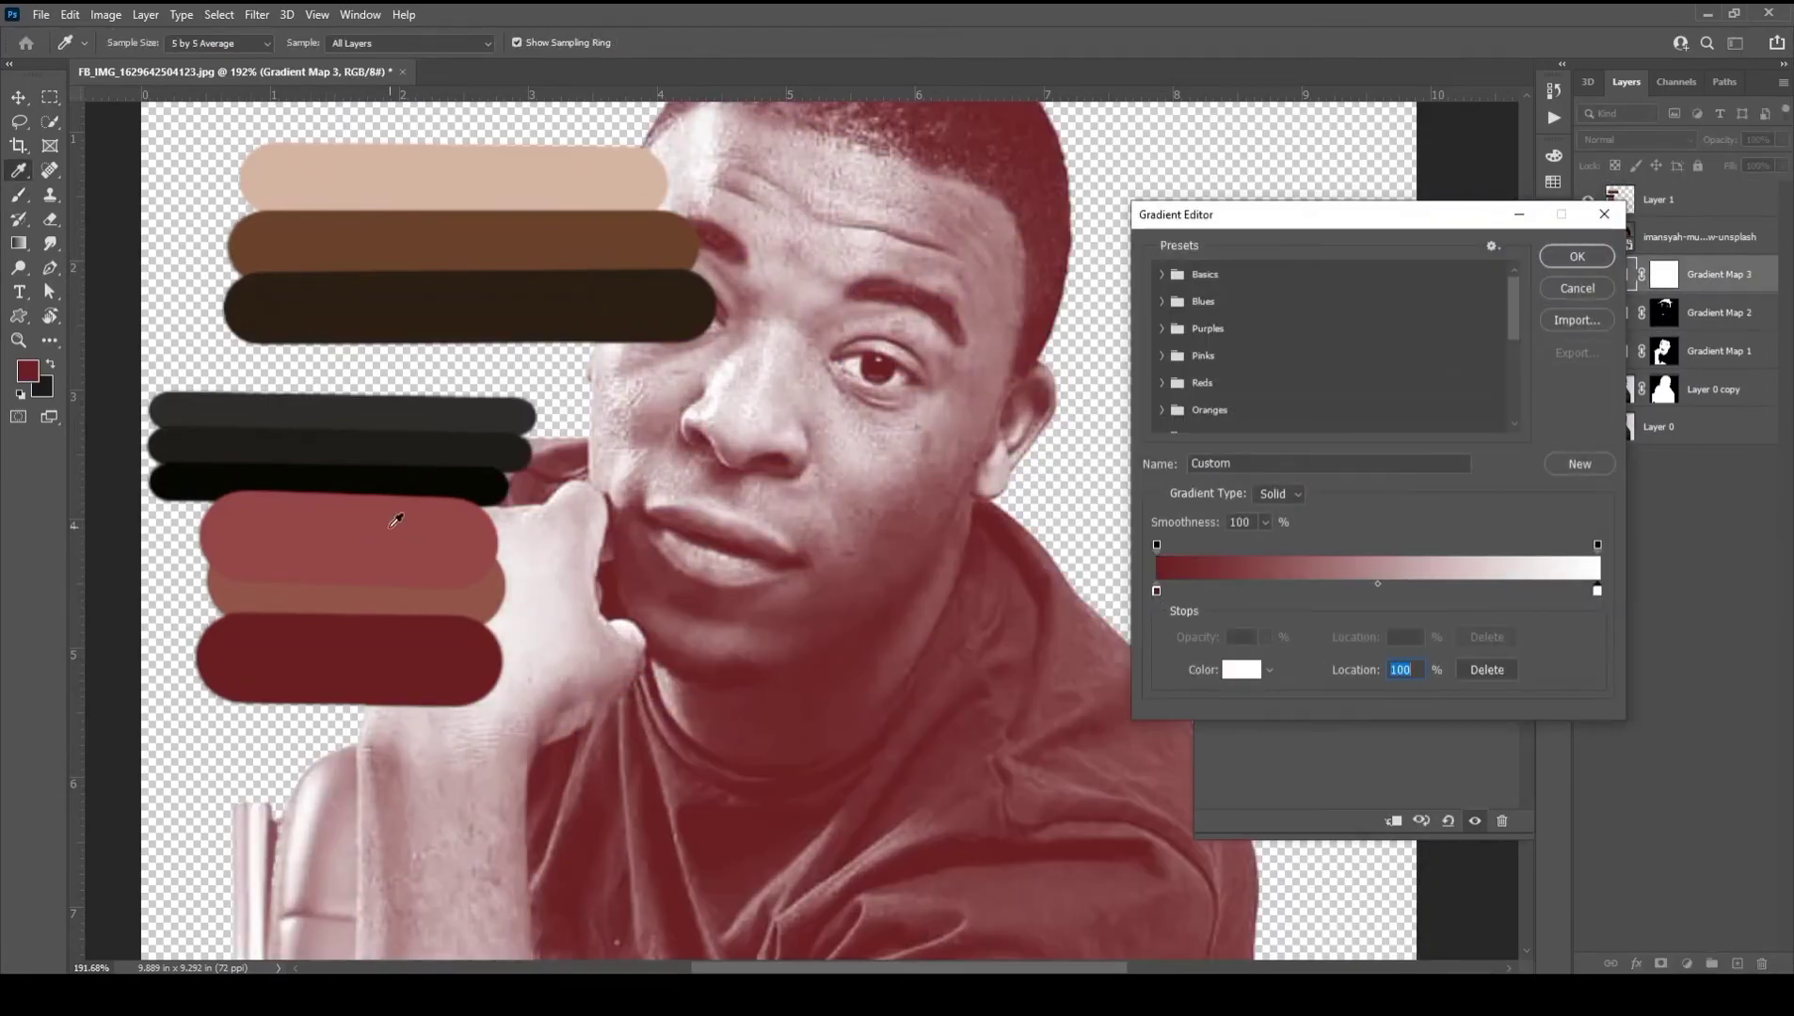
pyautogui.click(395, 520)
pyautogui.click(1577, 256)
# Invert Gradient Map 3's mask, shrink the brush, and set the map's blend mode to Color
pyautogui.click(1638, 140)
pyautogui.click(1624, 341)
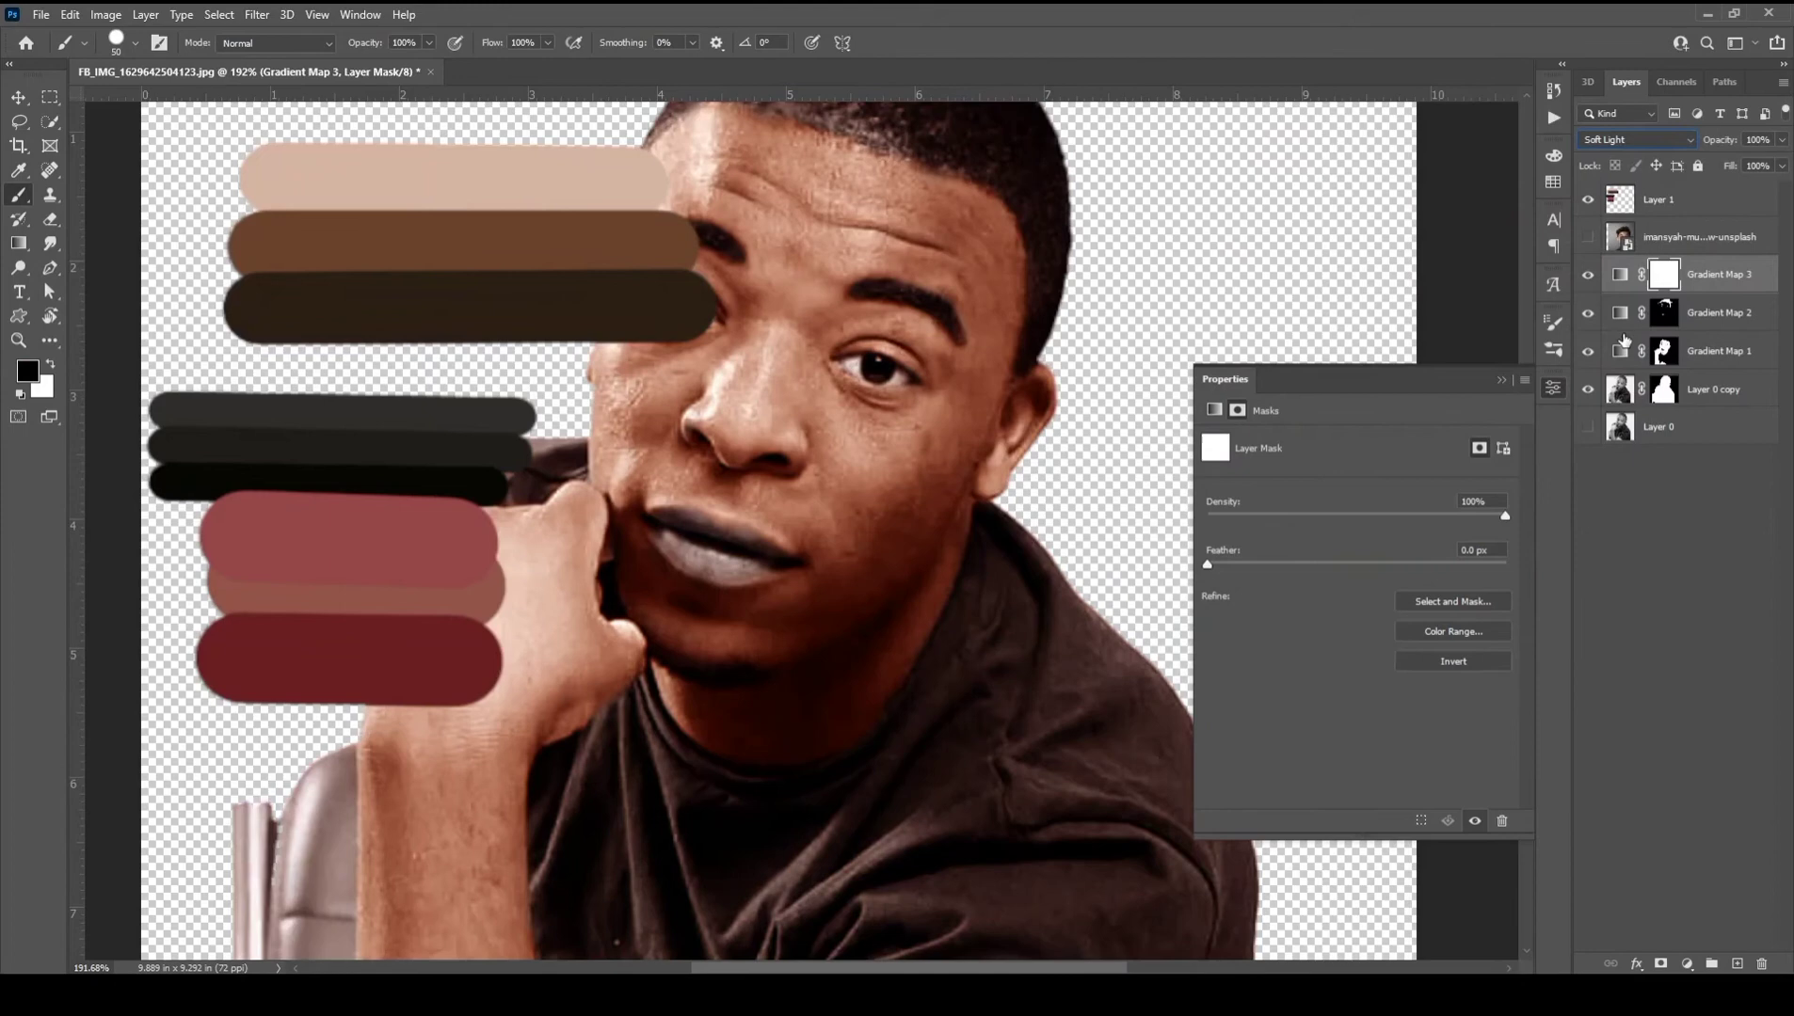
pyautogui.hotkey('ctrl', 'i')
pyautogui.rightClick(845, 455)
pyautogui.press('Return')
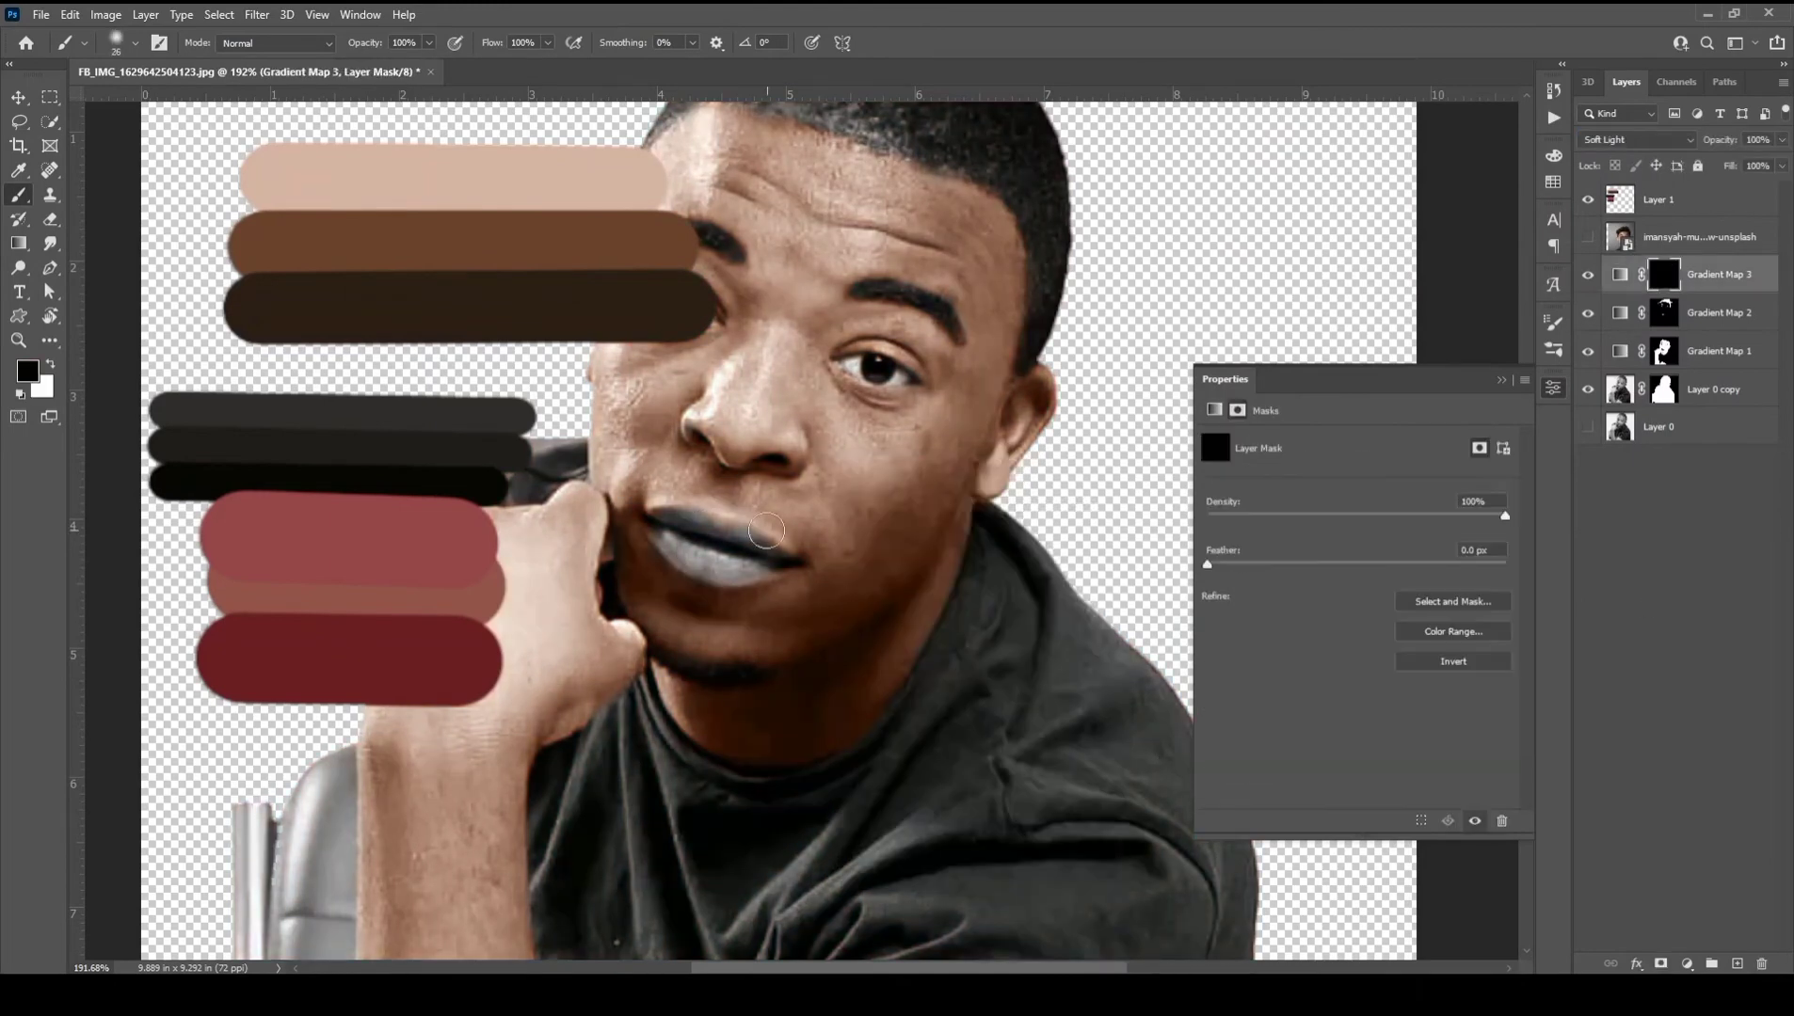
pyautogui.scroll(3, 659, 534)
pyautogui.click(1638, 139)
pyautogui.click(1638, 570)
# Paint white over the lips on the mask, refining the edges with a smaller brush
pyautogui.press('x')
pyautogui.moveTo(659, 517)
pyautogui.mouseDown()
pyautogui.moveTo(794, 576)
pyautogui.moveTo(740, 551)
pyautogui.mouseUp()
pyautogui.press('[')
pyautogui.press('[')
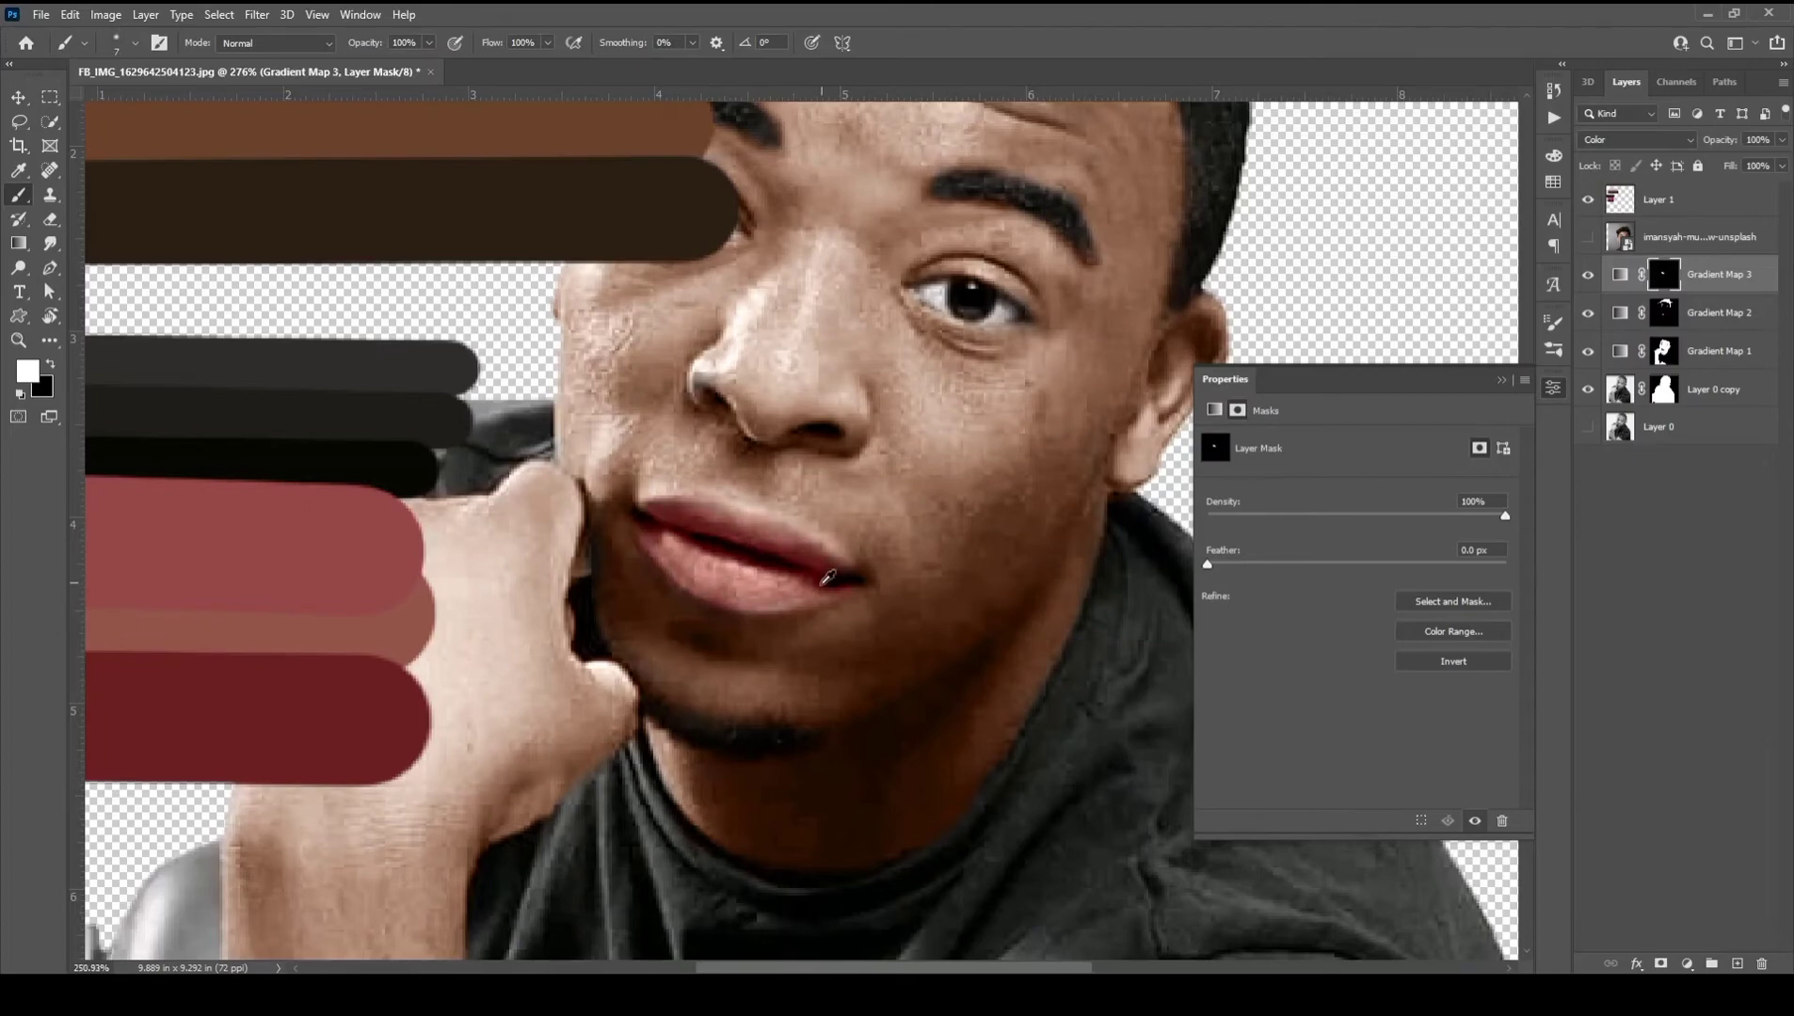
pyautogui.scroll(-1, 833, 527)
pyautogui.scroll(2, 801, 480)
pyautogui.scroll(-2, 849, 517)
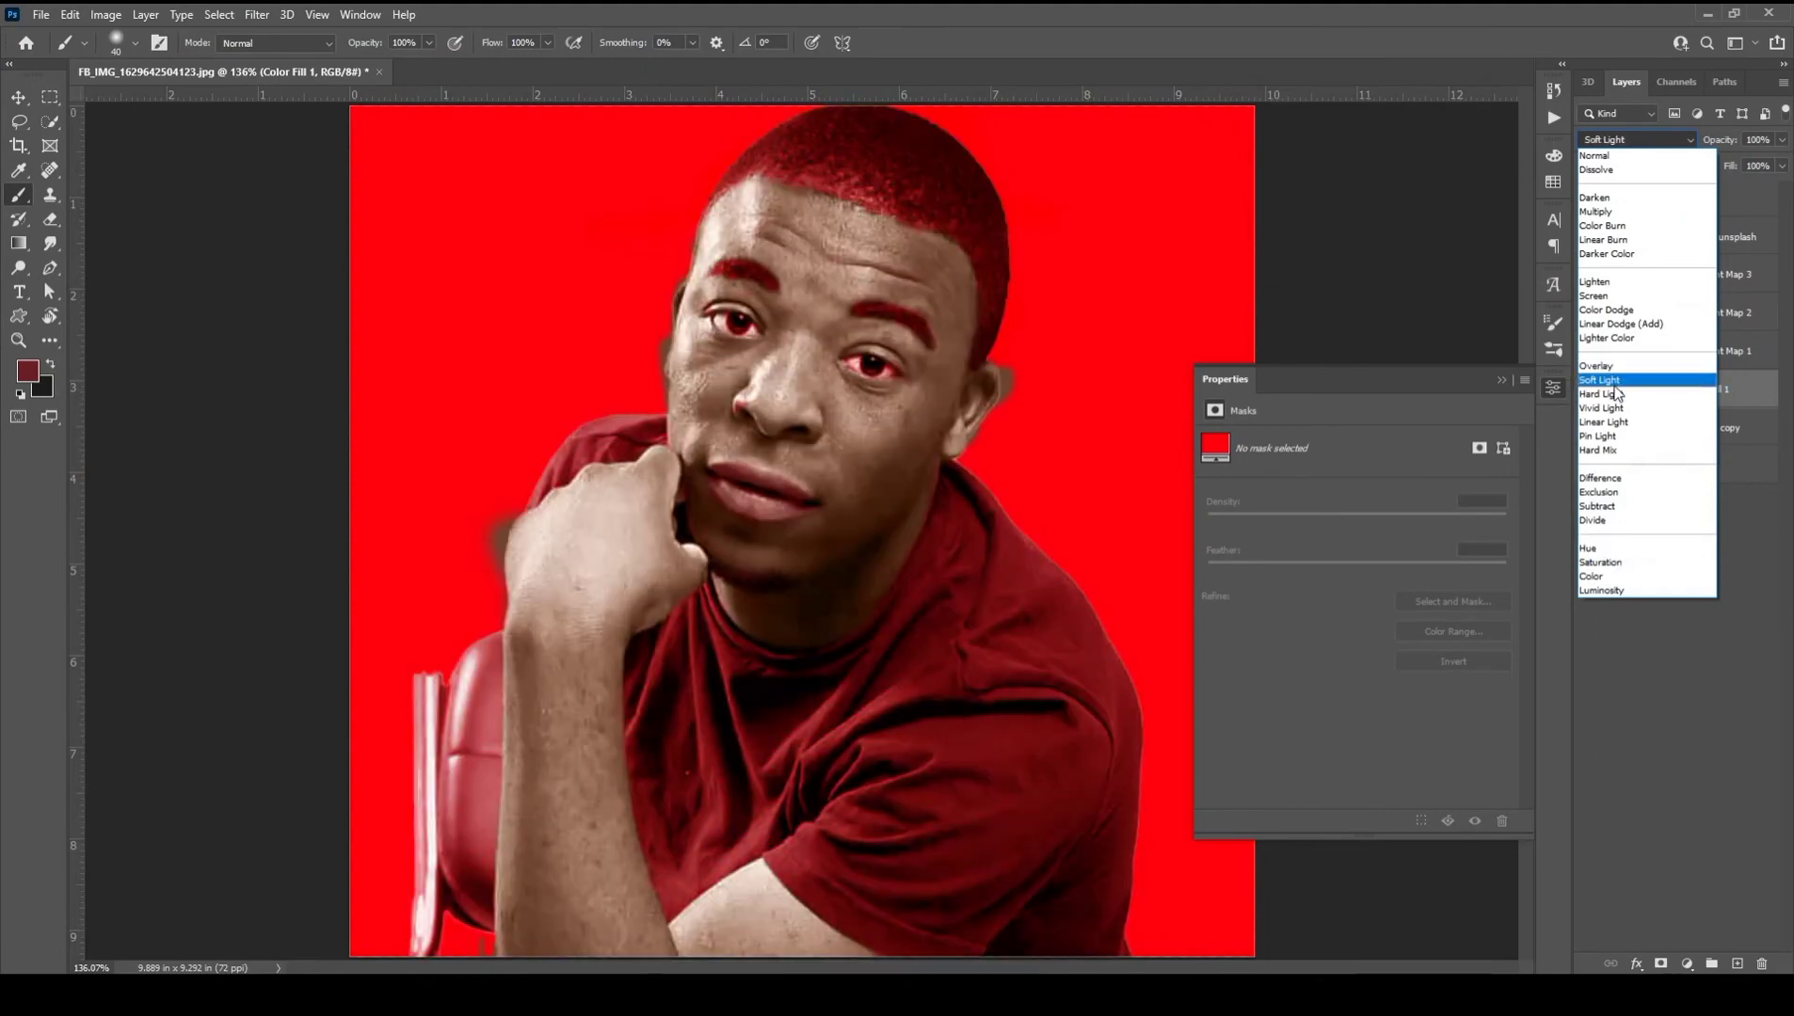
# Set the red fill to Soft Light and paint its mask over both sides of the shirt
pyautogui.click(1600, 381)
pyautogui.click(1664, 388)
pyautogui.press('d')
pyautogui.moveTo(979, 626)
pyautogui.mouseDown()
pyautogui.moveTo(948, 592)
pyautogui.moveTo(1008, 560)
pyautogui.moveTo(1054, 687)
pyautogui.moveTo(927, 583)
pyautogui.moveTo(1113, 941)
pyautogui.moveTo(845, 660)
pyautogui.moveTo(800, 847)
pyautogui.moveTo(881, 829)
pyautogui.mouseUp()
pyautogui.scroll(3, 663, 743)
pyautogui.moveTo(633, 653)
pyautogui.mouseDown()
pyautogui.moveTo(713, 540)
pyautogui.moveTo(680, 922)
pyautogui.moveTo(727, 722)
pyautogui.moveTo(584, 377)
pyautogui.moveTo(659, 612)
pyautogui.moveTo(748, 627)
pyautogui.mouseUp()
pyautogui.scroll(2, 559, 388)
pyautogui.scroll(-4, 748, 627)
pyautogui.scroll(2, 668, 759)
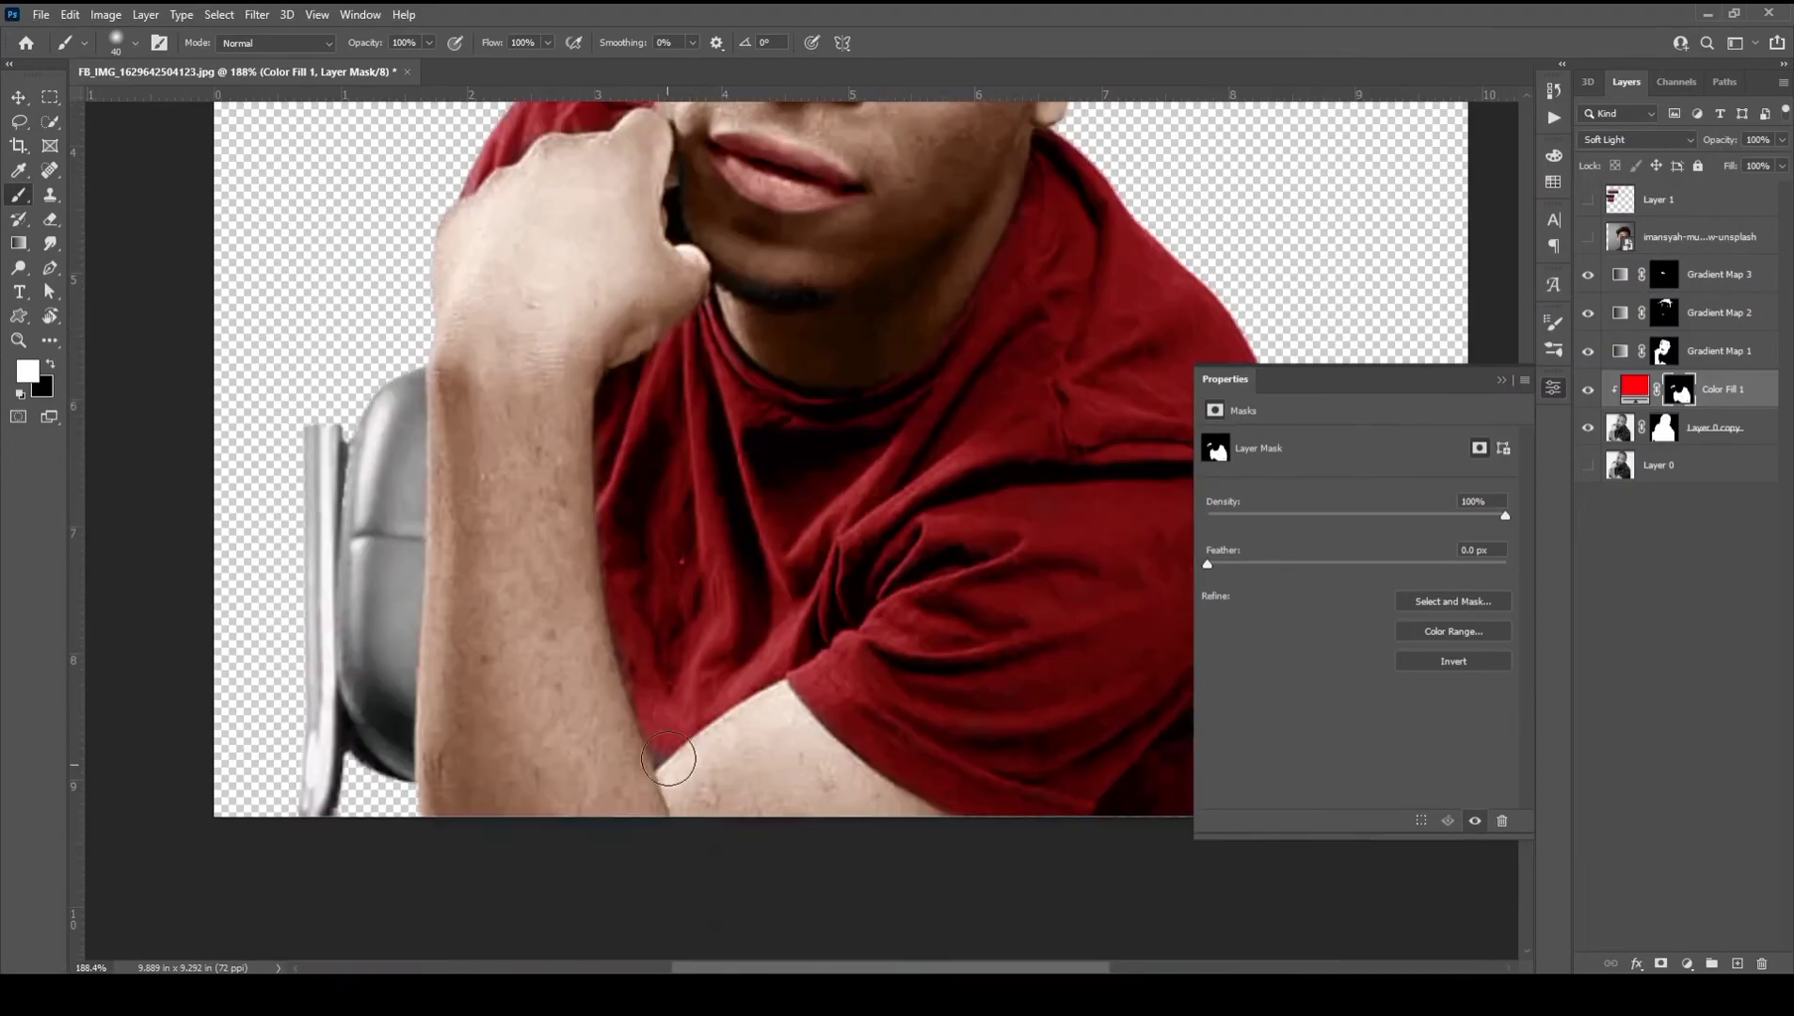
pyautogui.scroll(2, 574, 443)
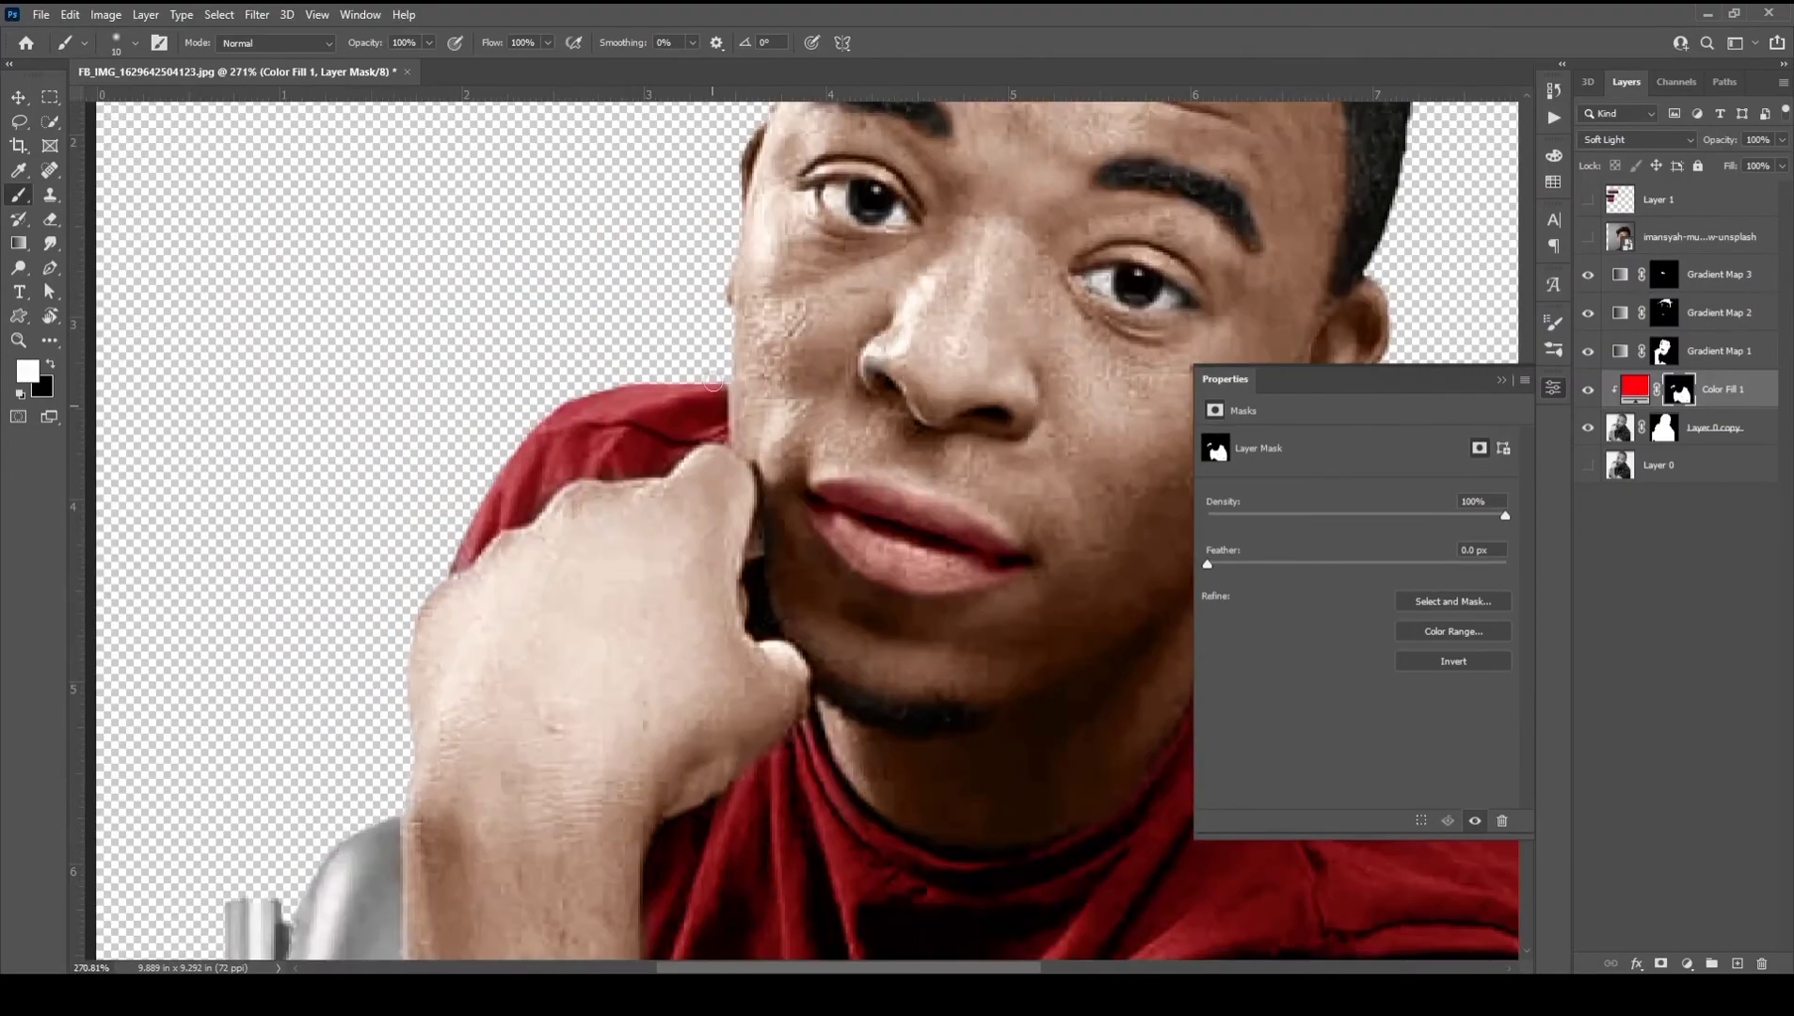
pyautogui.scroll(-5, 428, 572)
# Clear Gradient Map 2's skin tint off the chair and move it below Gradient Map 1
pyautogui.click(1694, 321)
pyautogui.scroll(4, 709, 610)
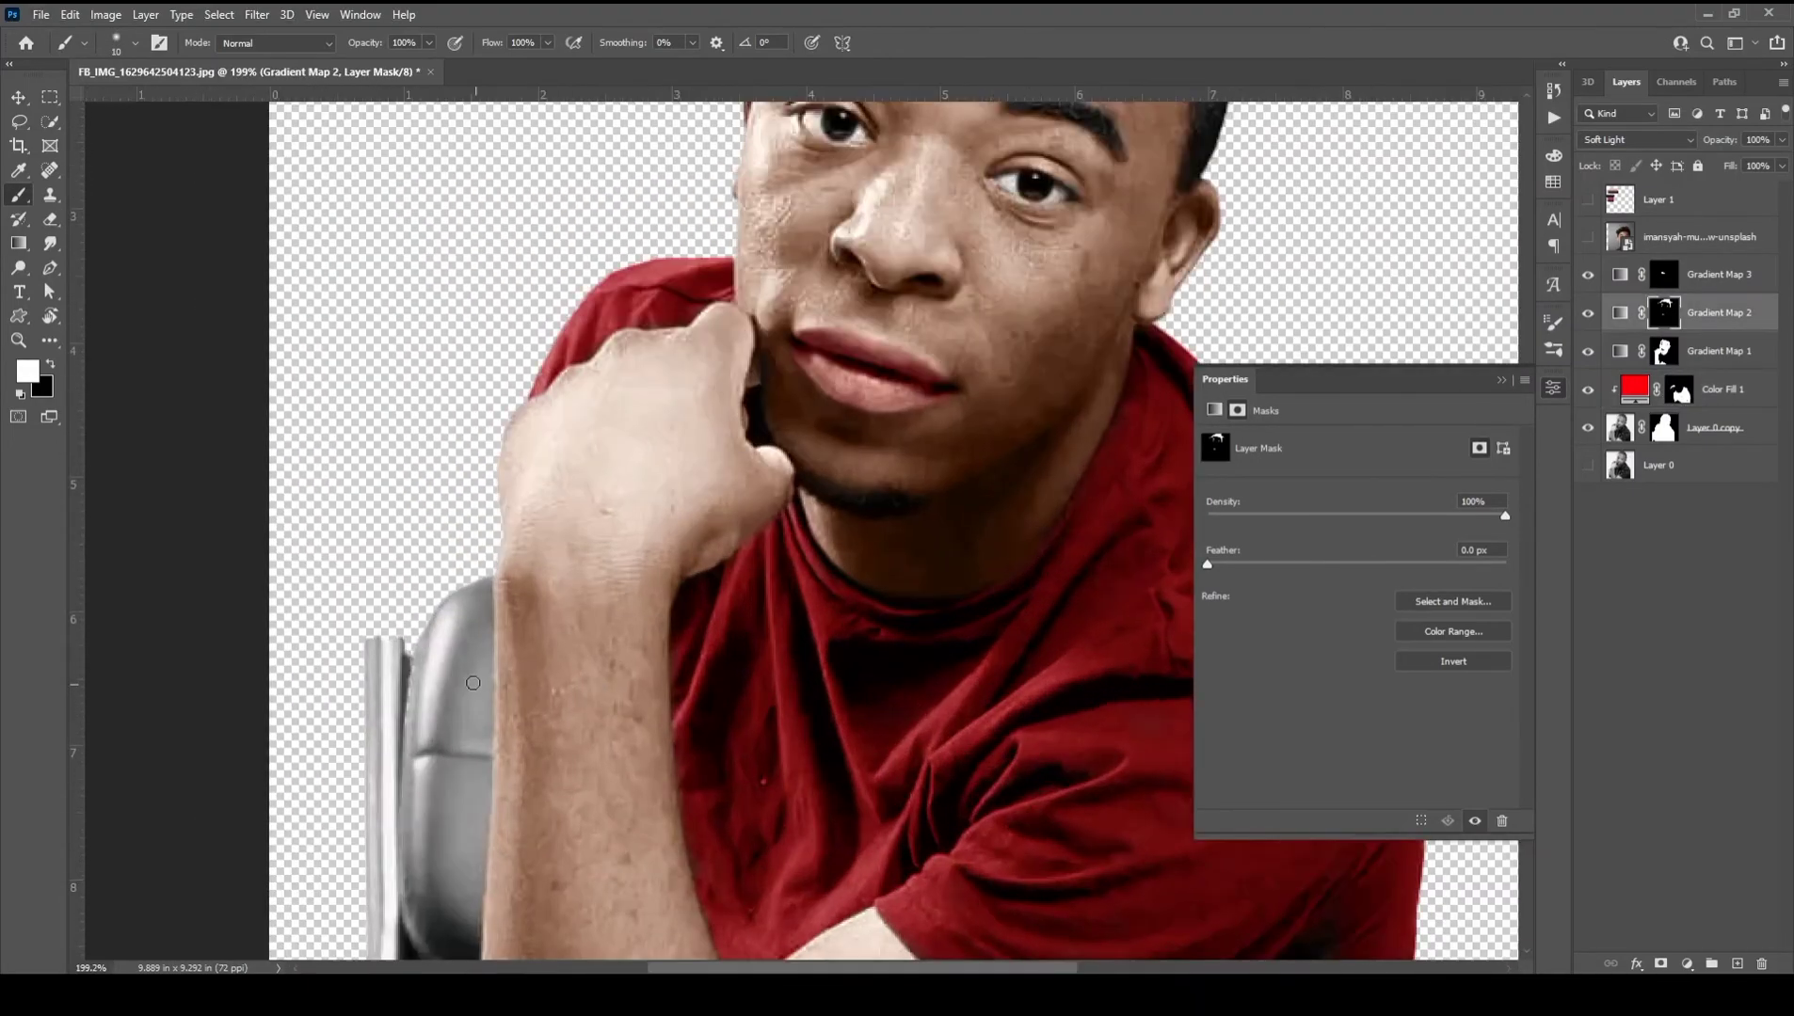
pyautogui.moveTo(433, 753); pyautogui.dragTo(470, 602)
pyautogui.moveTo(442, 818); pyautogui.dragTo(489, 583)
pyautogui.moveTo(414, 866); pyautogui.dragTo(481, 688)
pyautogui.scroll(-2, 481, 688)
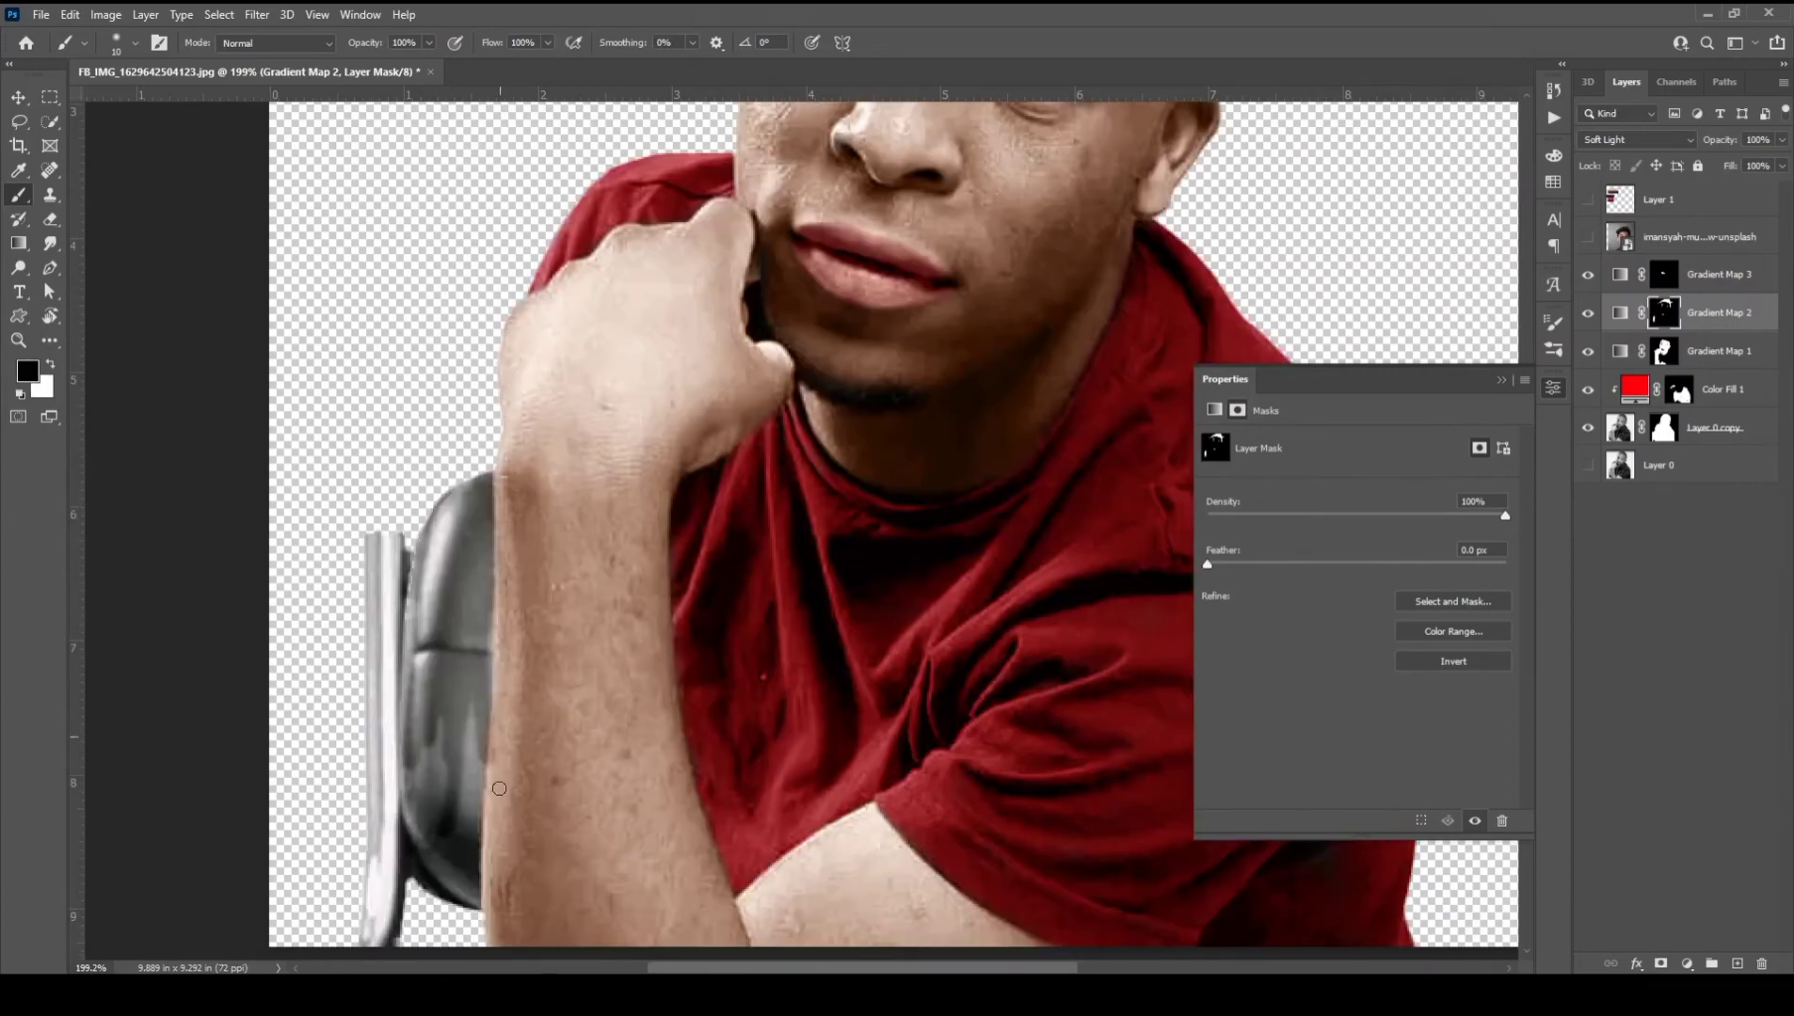
pyautogui.hotkey('ctrl', '[')
pyautogui.hotkey('ctrl', '0')
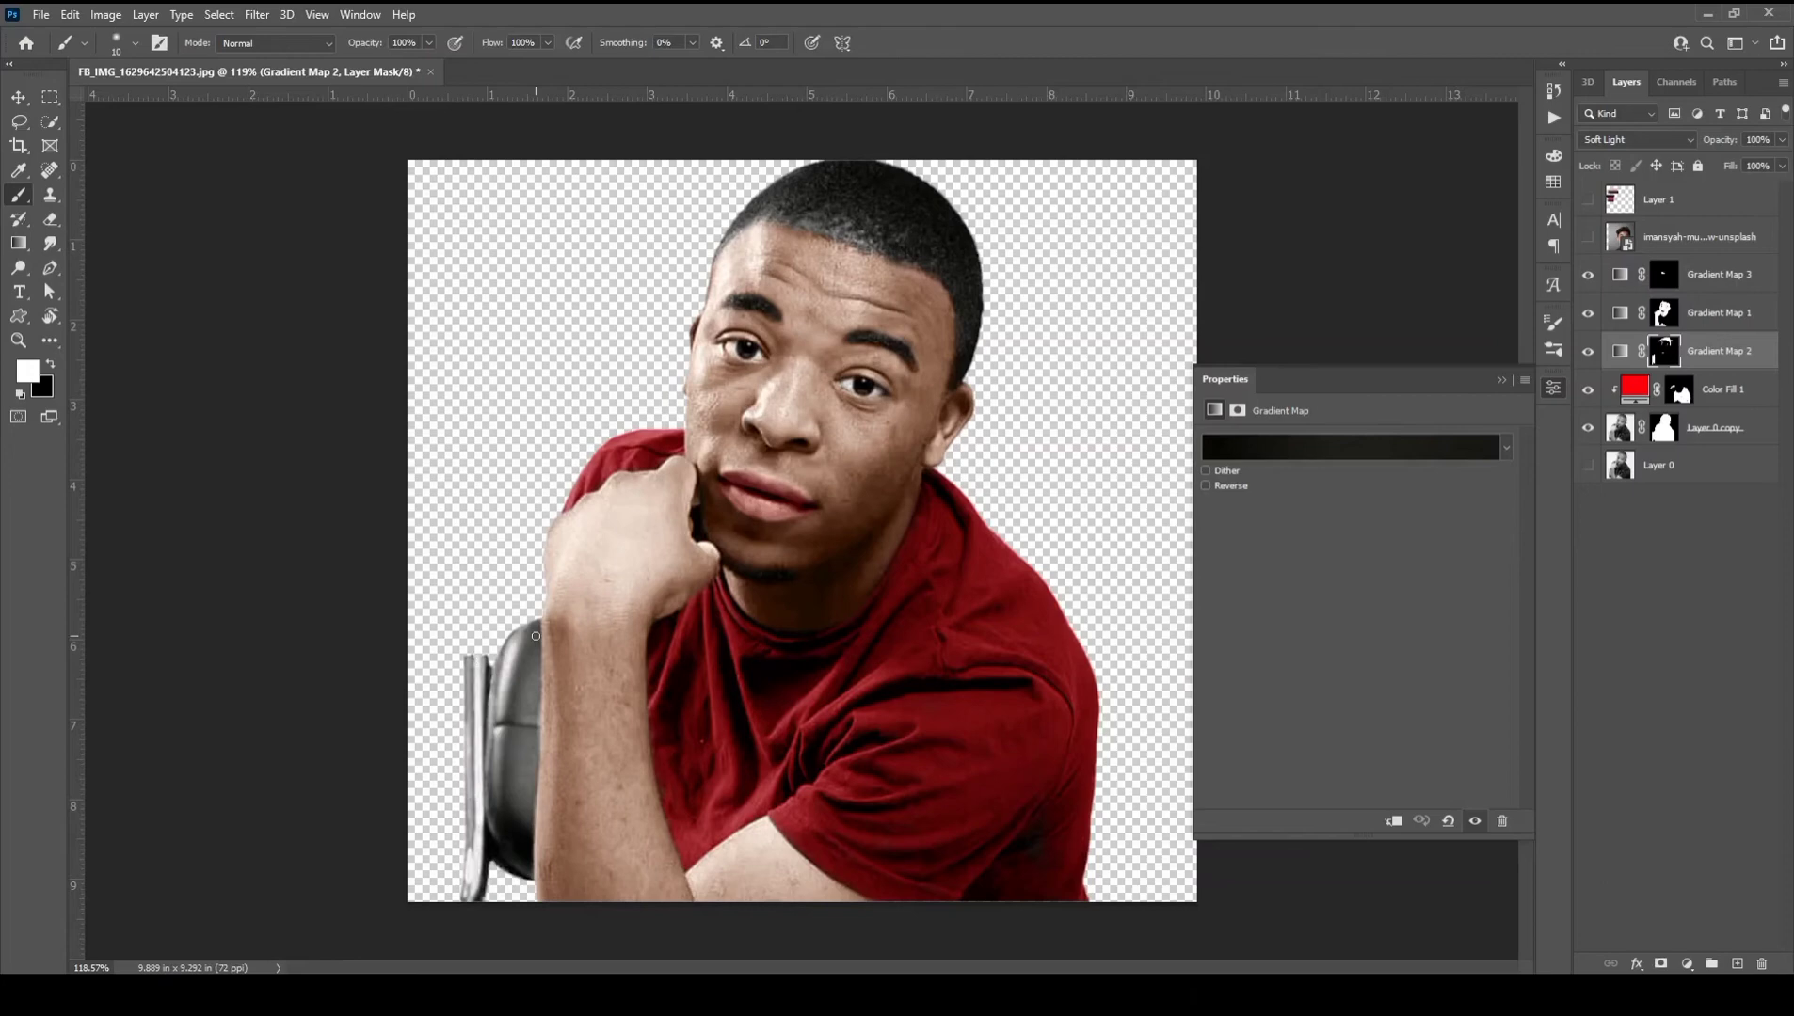
# Change Color Fill 1's colour from red to purple in the Color Picker
pyautogui.click(1723, 389)
pyautogui.doubleClick(1635, 388)
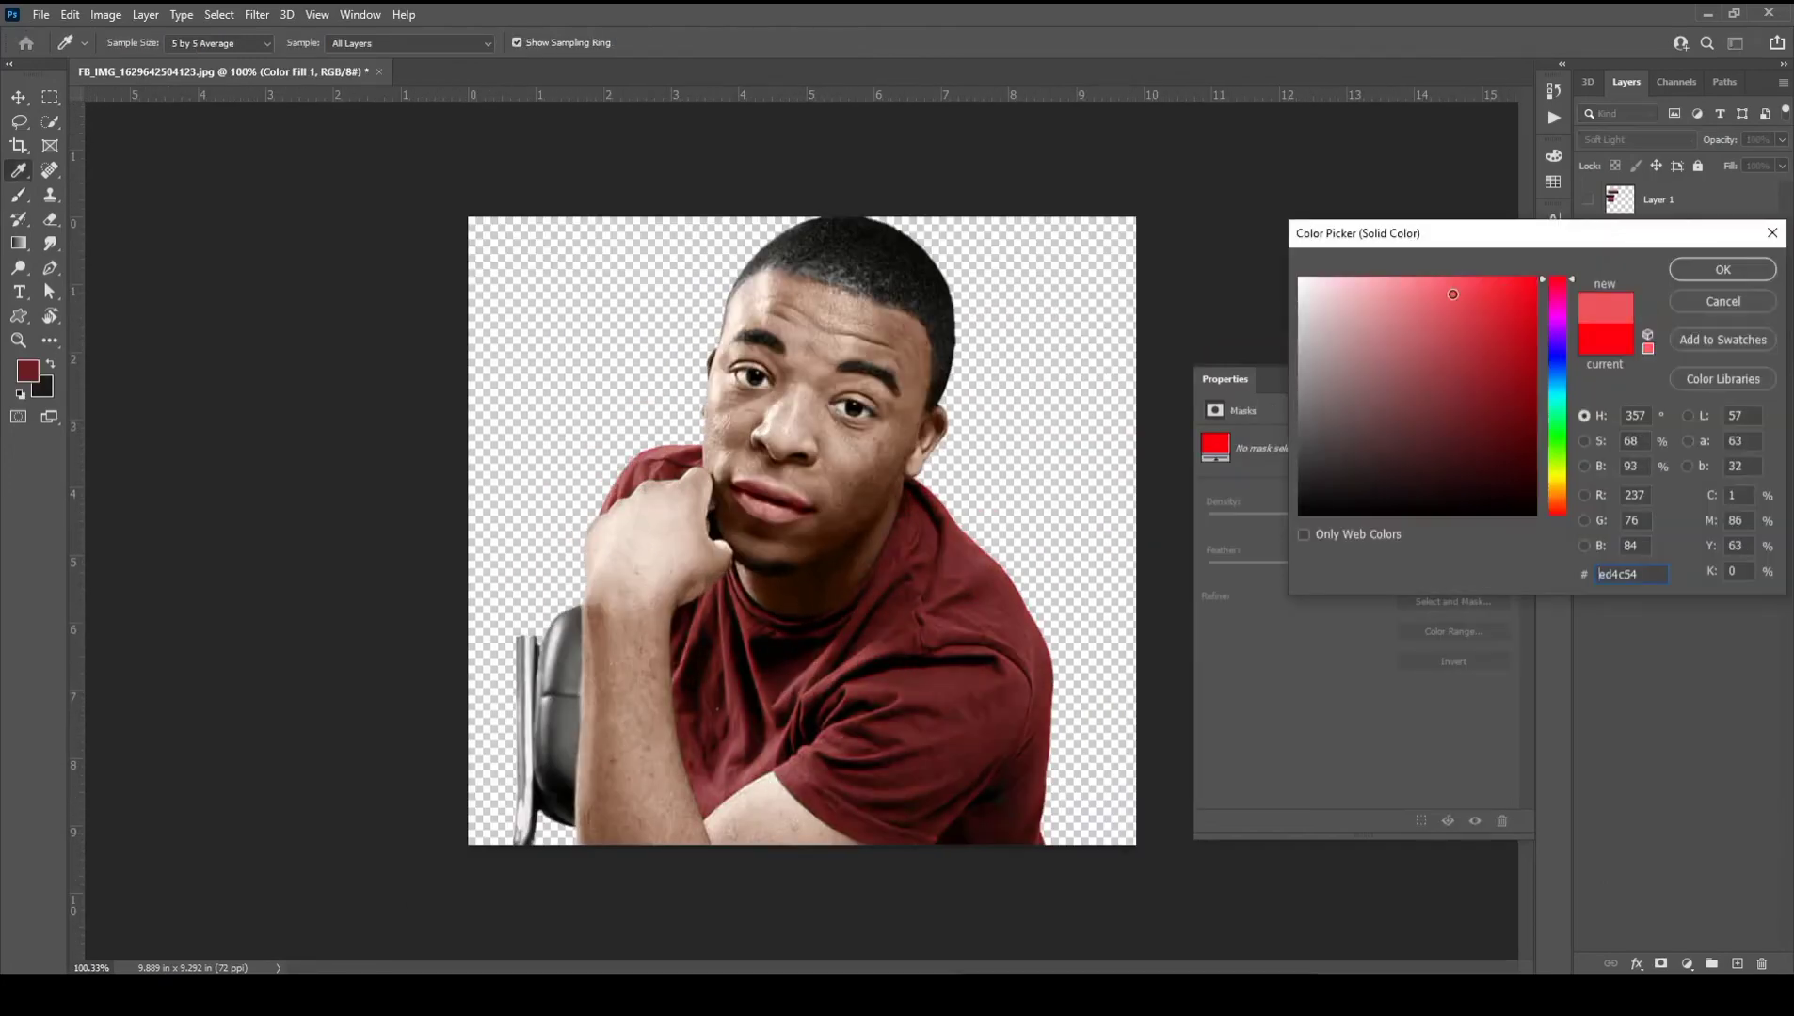
pyautogui.click(1485, 326)
pyautogui.moveTo(1557, 333); pyautogui.dragTo(1557, 315)
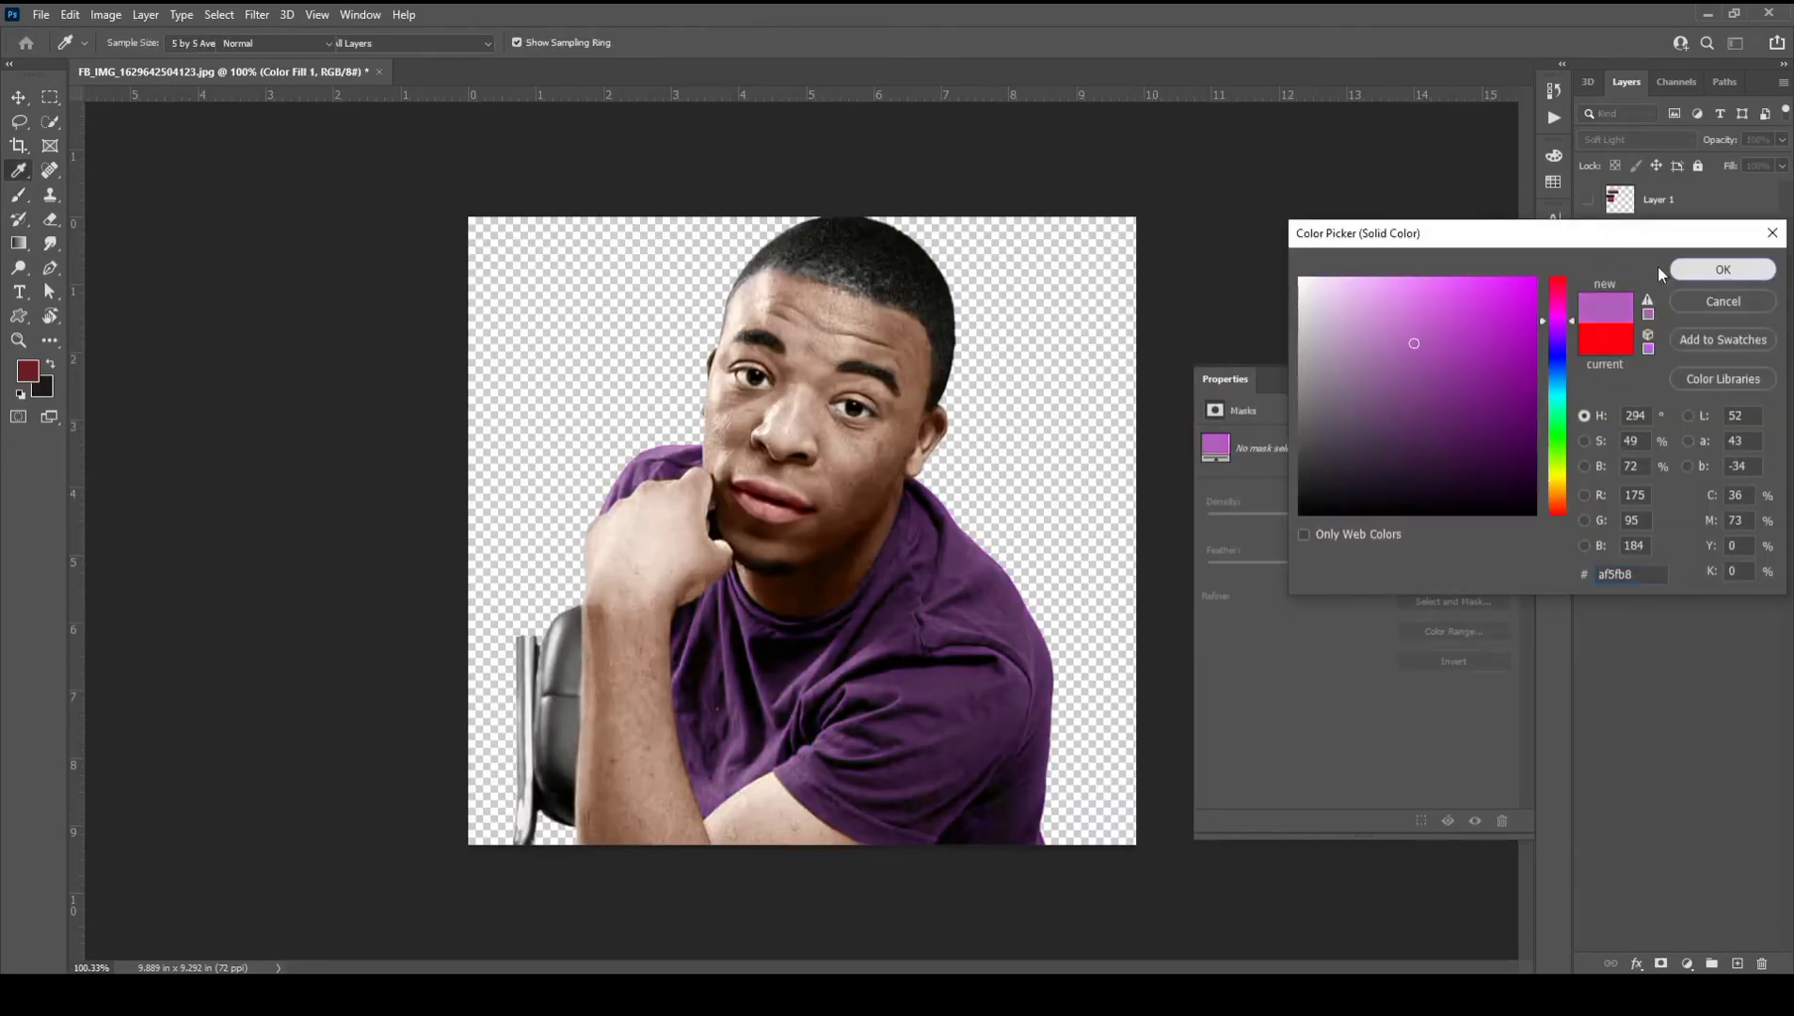
pyautogui.click(1722, 269)
# Switch to the brush, reset colours to white and black, and target Gradient Map 1's mask
pyautogui.press('b')
pyautogui.scroll(6, 1135, 476)
pyautogui.hotkey('ctrl', '\\')
pyautogui.press('d')
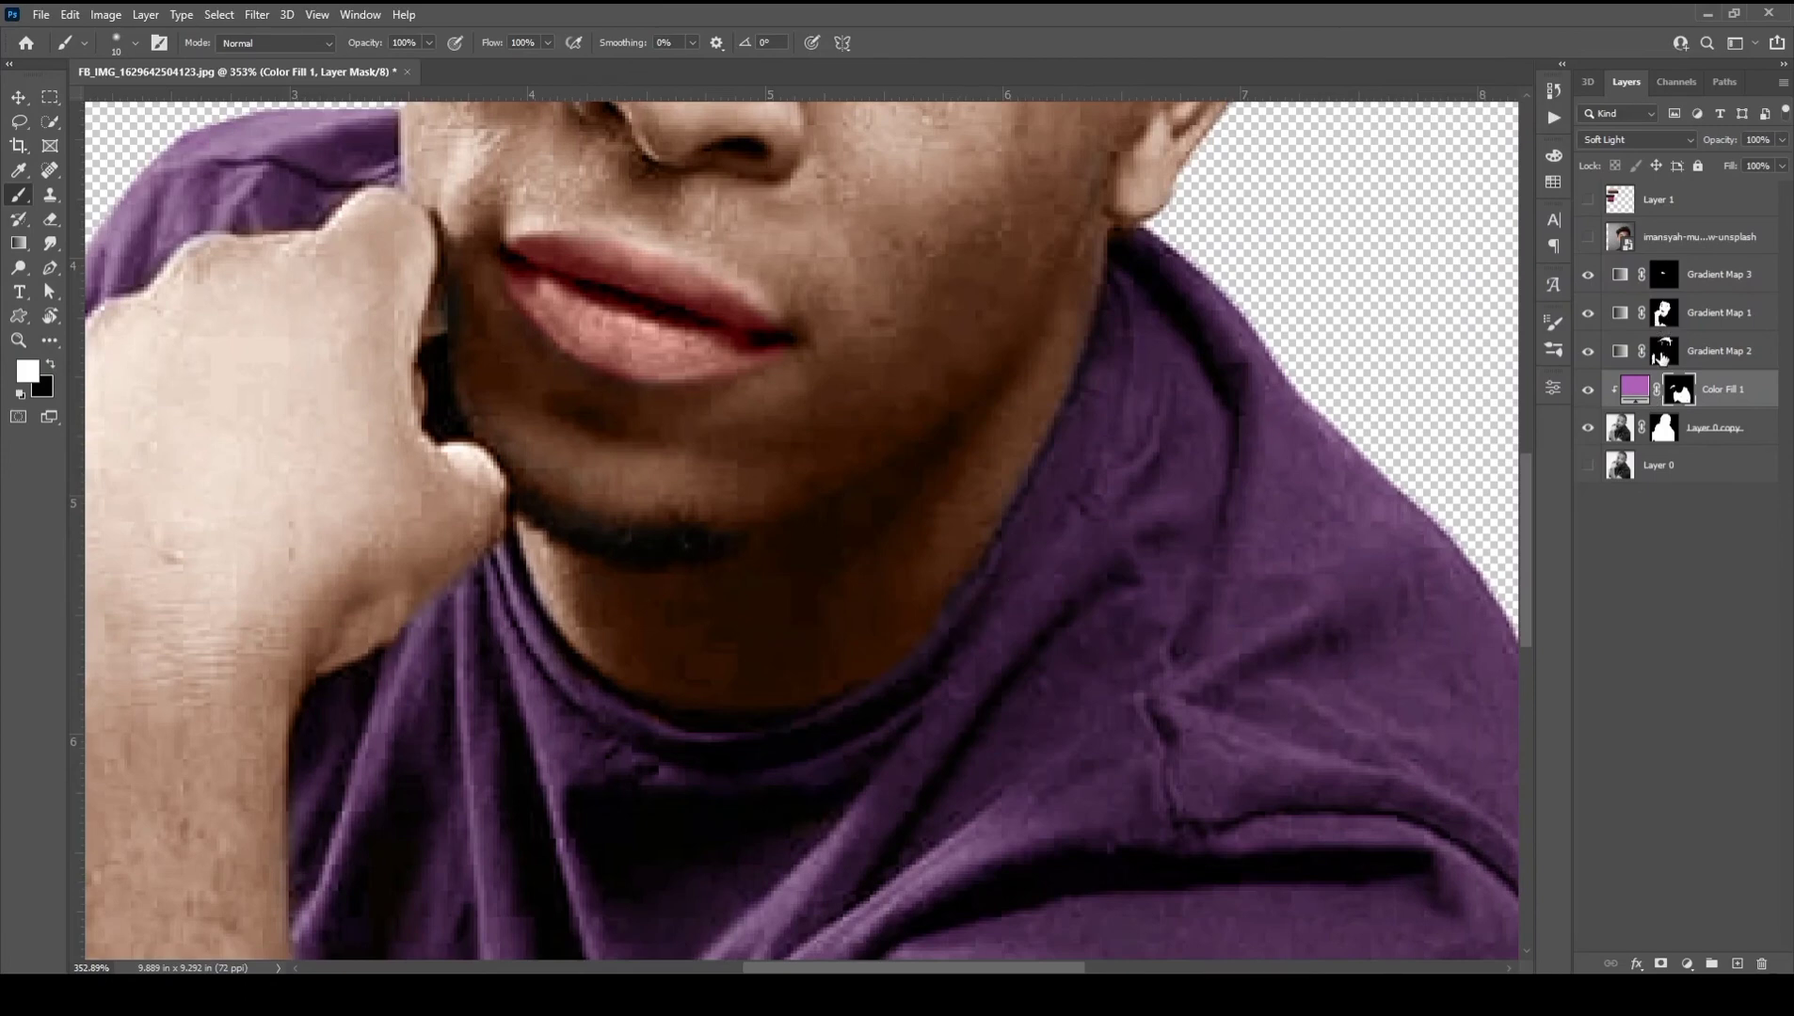
pyautogui.click(1663, 312)
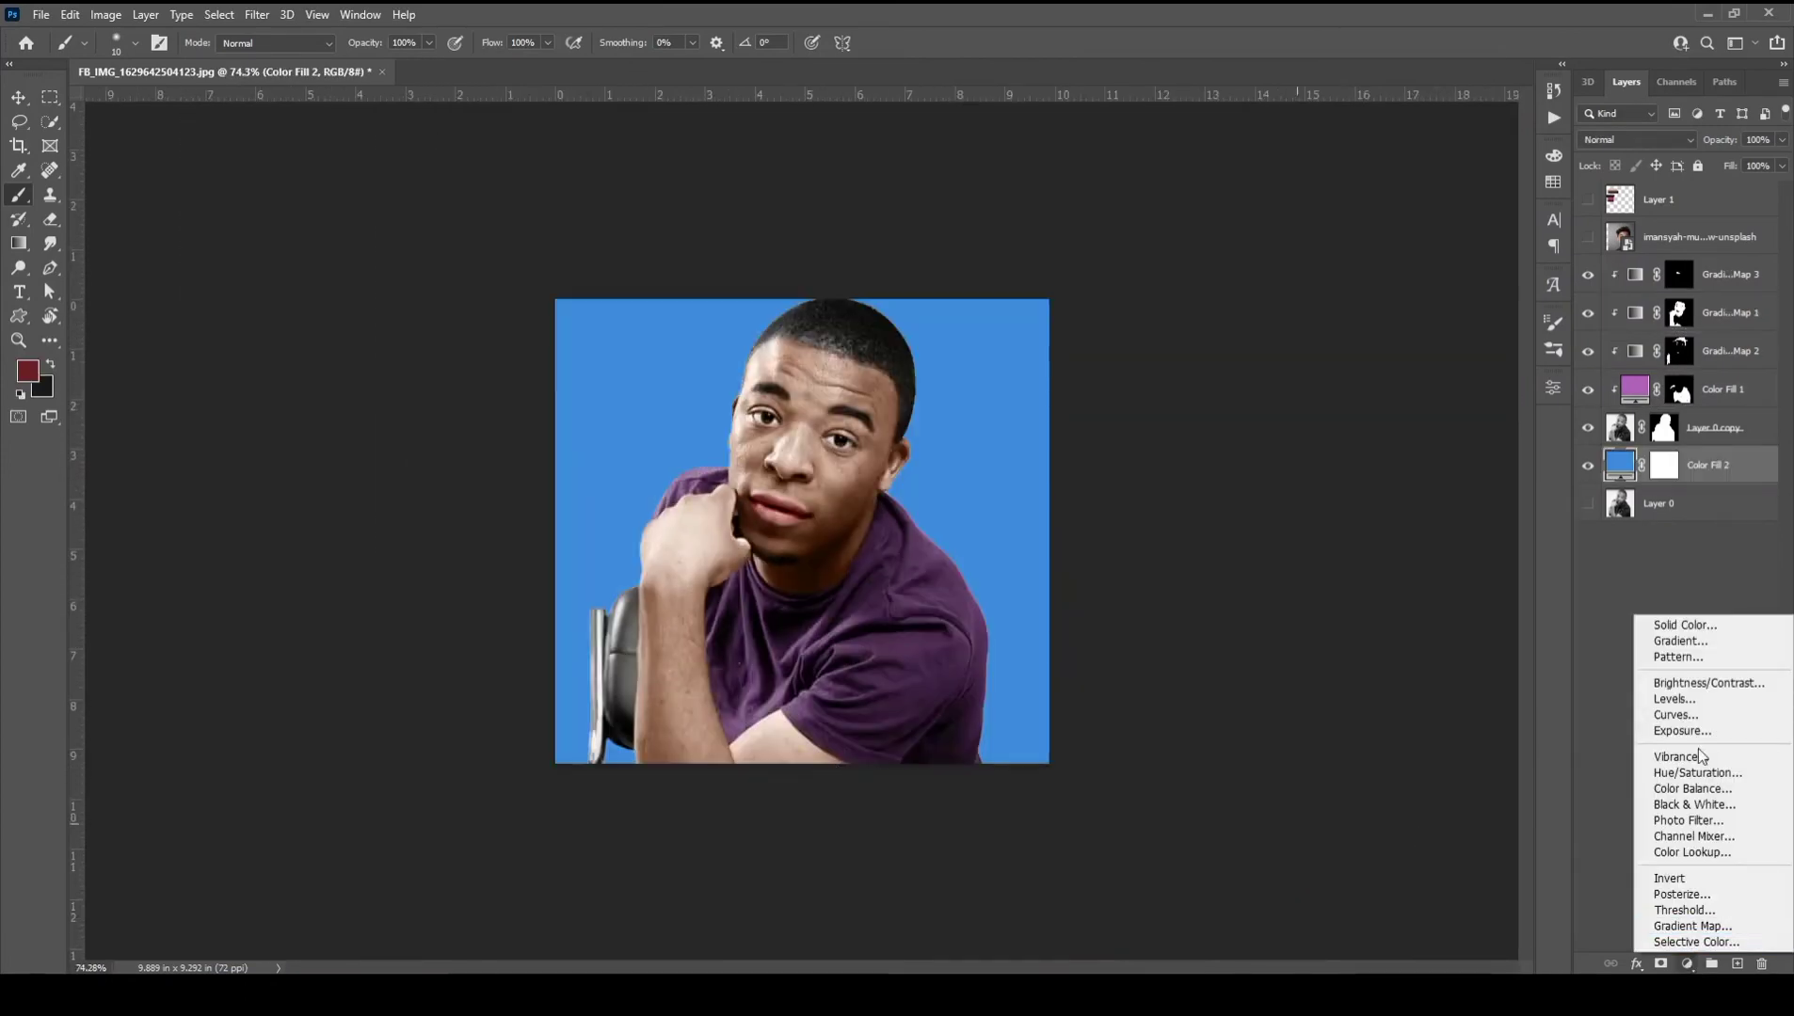
# Add a Gradient Fill layer using the Blue_03 preset from the Blues group
pyautogui.click(1671, 647)
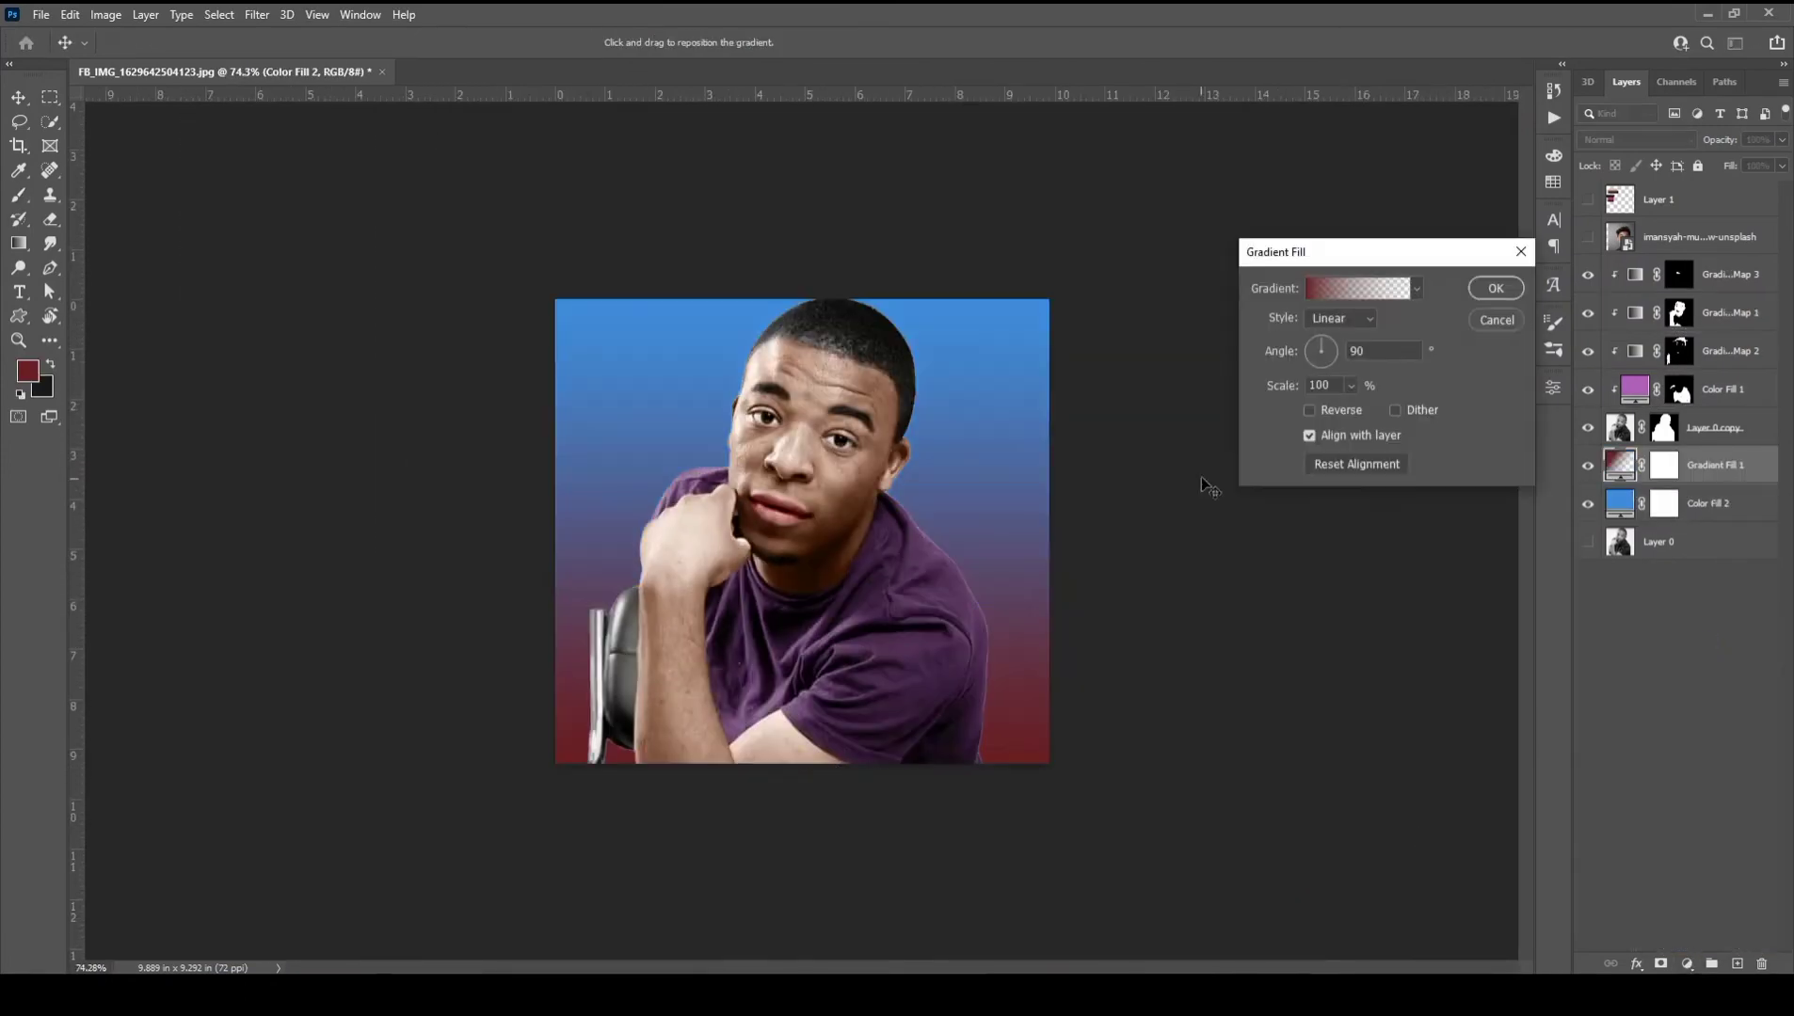
pyautogui.click(1357, 288)
pyautogui.click(1164, 301)
pyautogui.click(1185, 330)
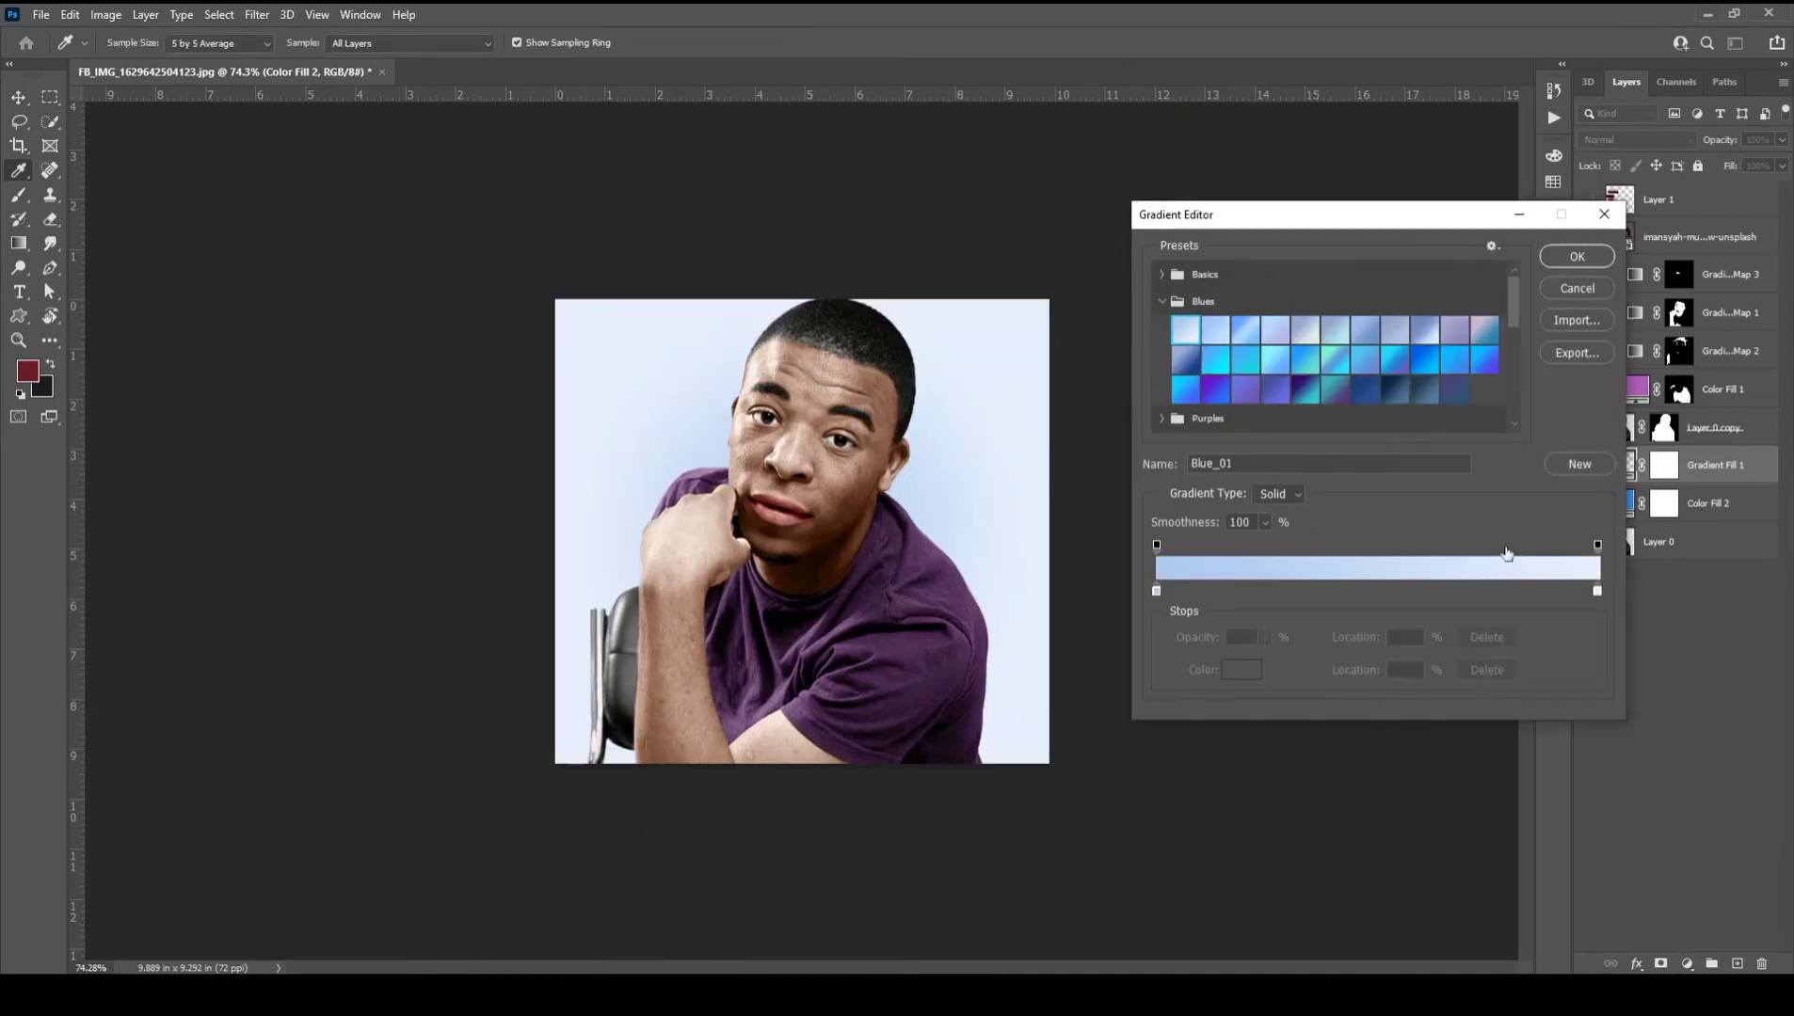
pyautogui.click(1584, 256)
pyautogui.click(1357, 288)
pyautogui.click(1245, 331)
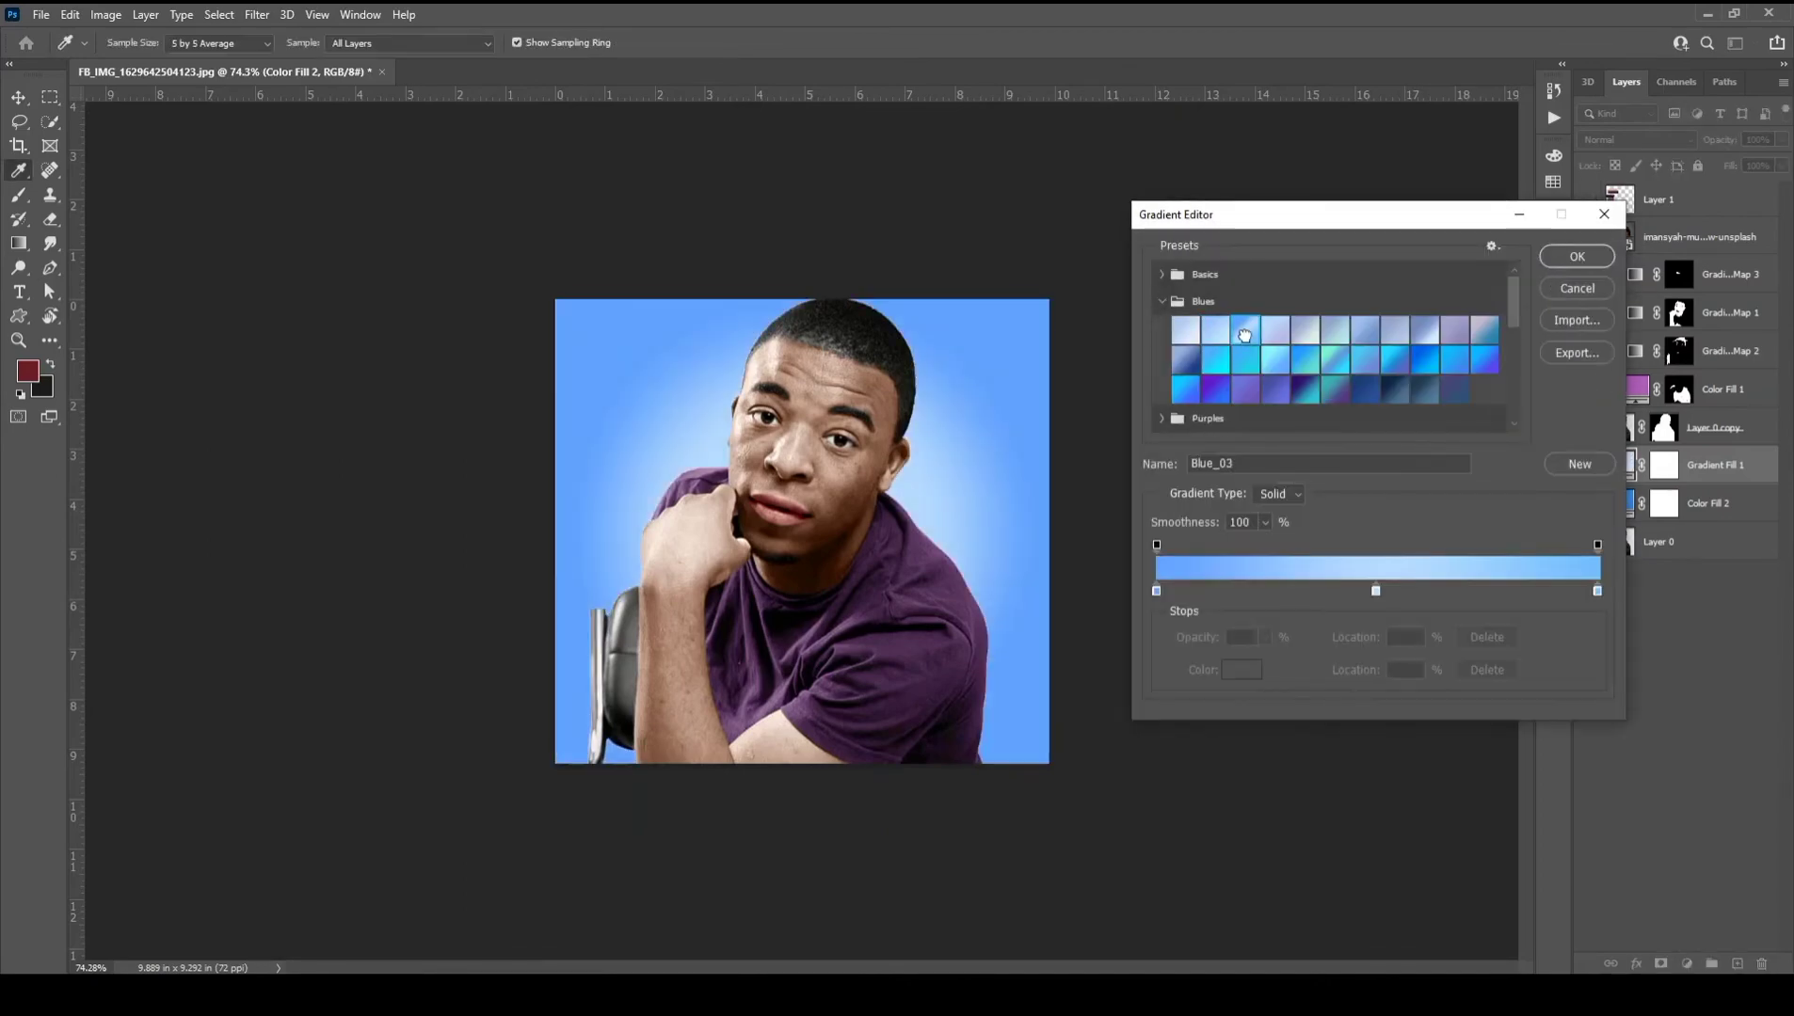
pyautogui.press('Return')
pyautogui.press('Return')
pyautogui.hotkey('ctrl', 't')
pyautogui.press('Return')
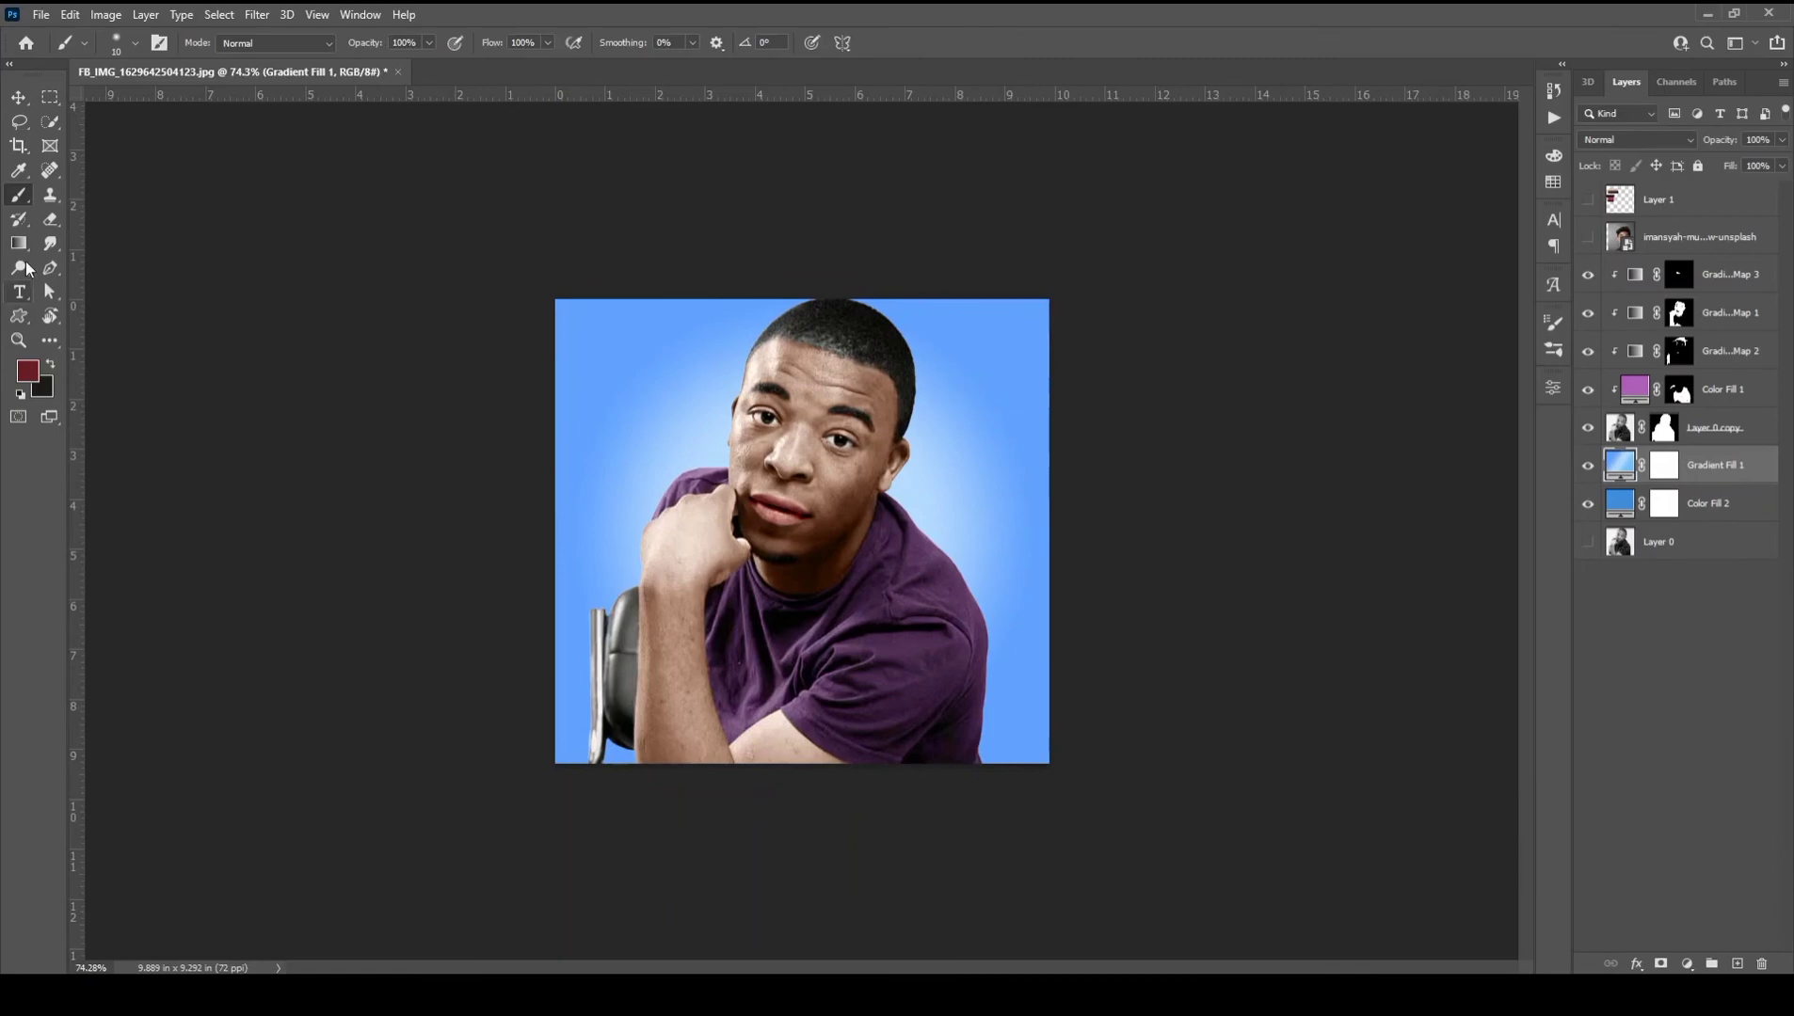
# Reopen the gradient fill settings, adjust its size, and confirm the Radial style
pyautogui.press('g')
pyautogui.doubleClick(1620, 465)
pyautogui.moveTo(1351, 386)
pyautogui.mouseDown()
pyautogui.moveTo(1374, 414)
pyautogui.moveTo(1353, 414)
pyautogui.mouseUp()
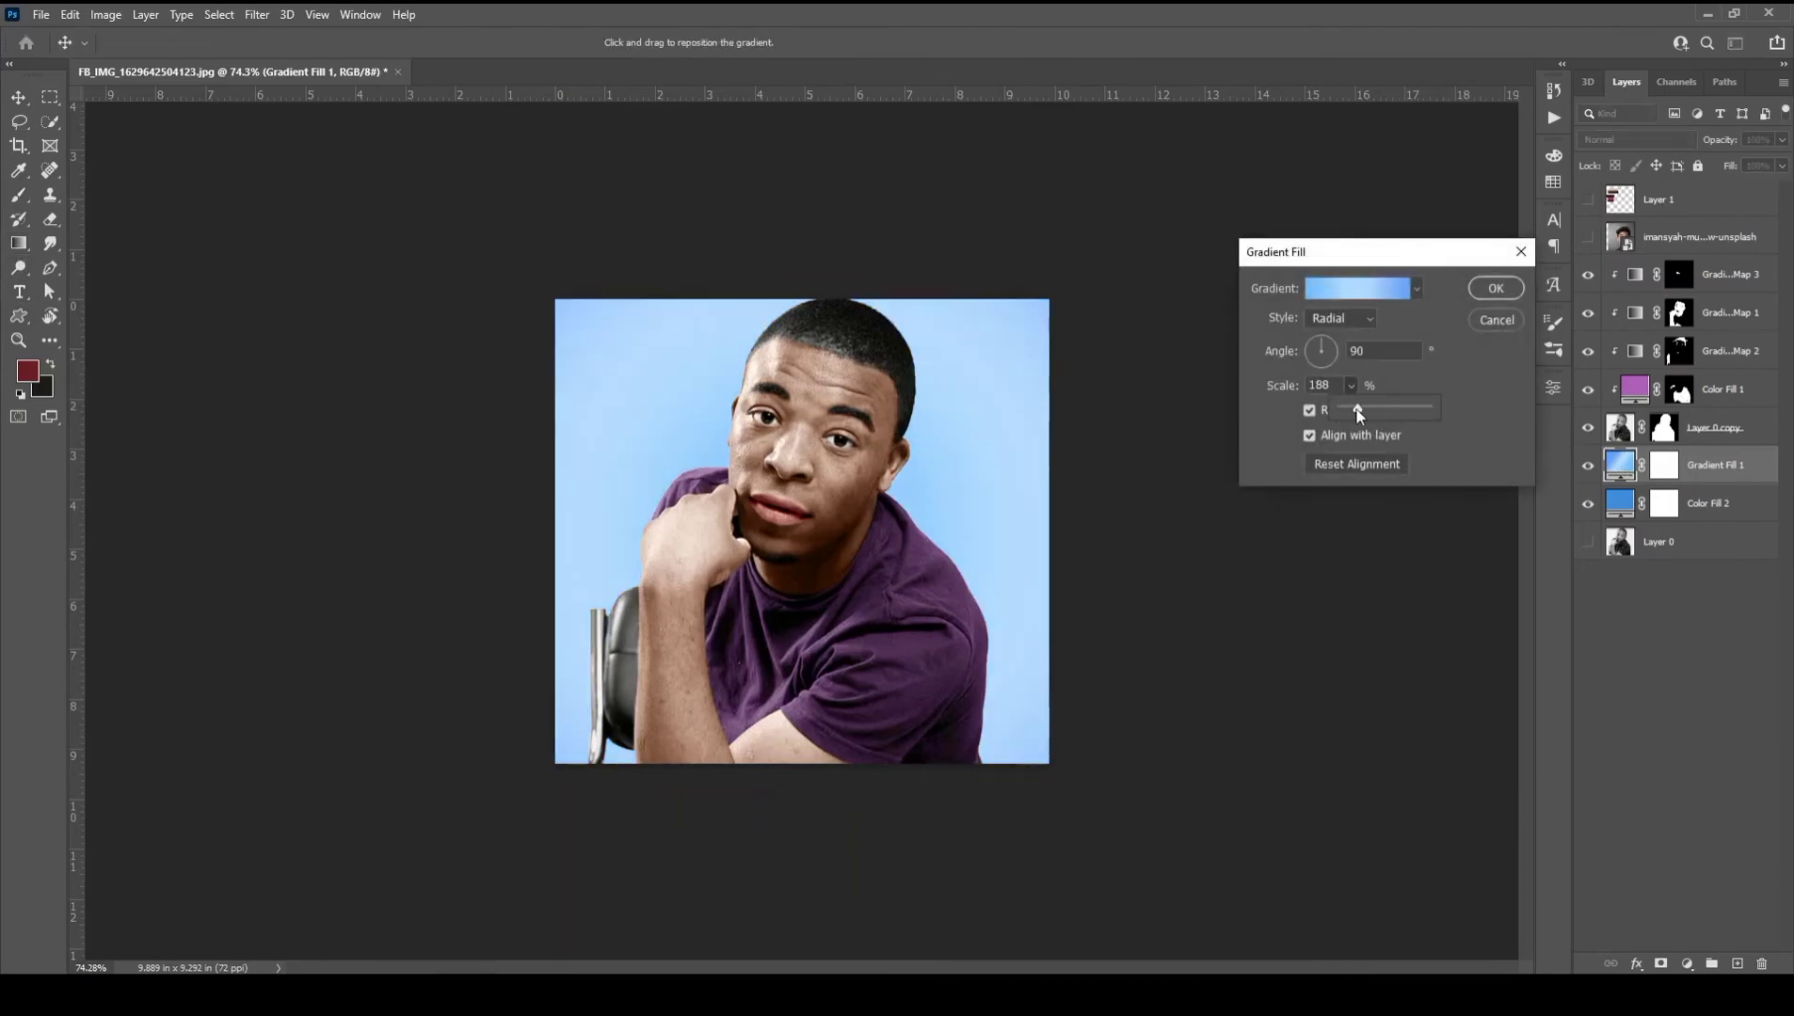
pyautogui.click(1491, 292)
# Delete the solid blue Color Fill 2 layer and group the colouring layers into Group 1
pyautogui.click(1620, 503)
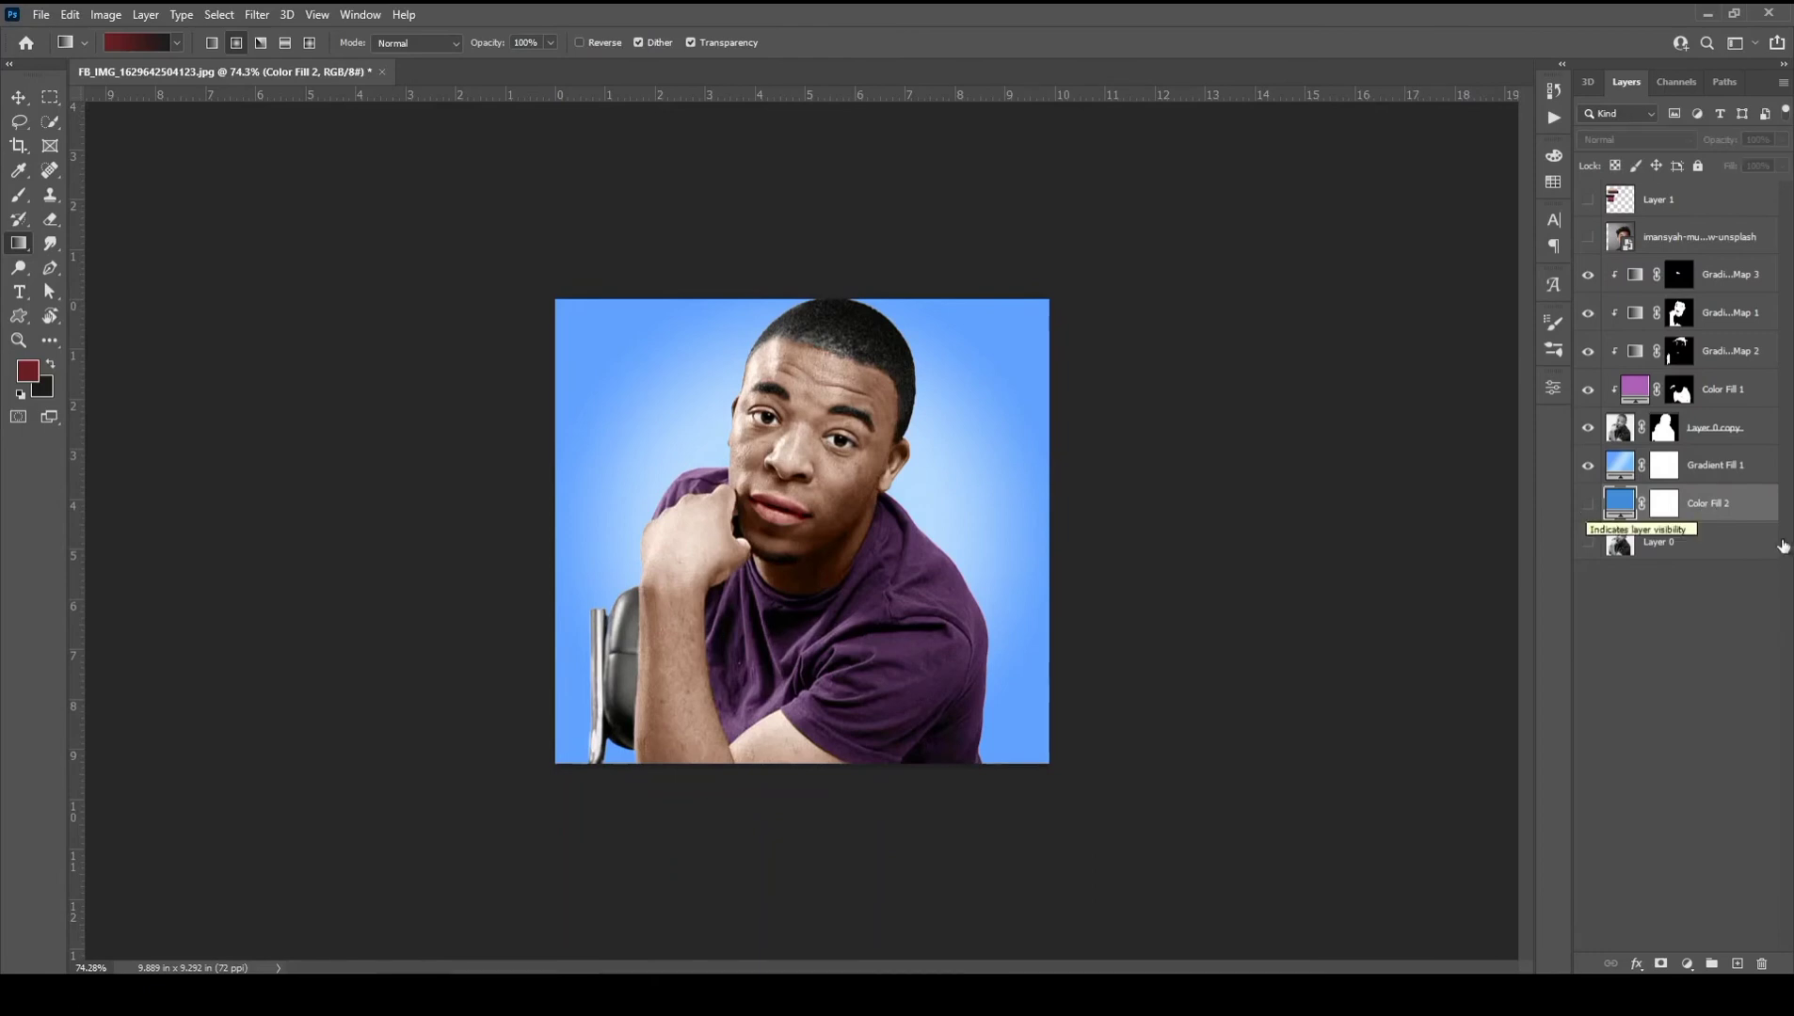
pyautogui.press('Delete')
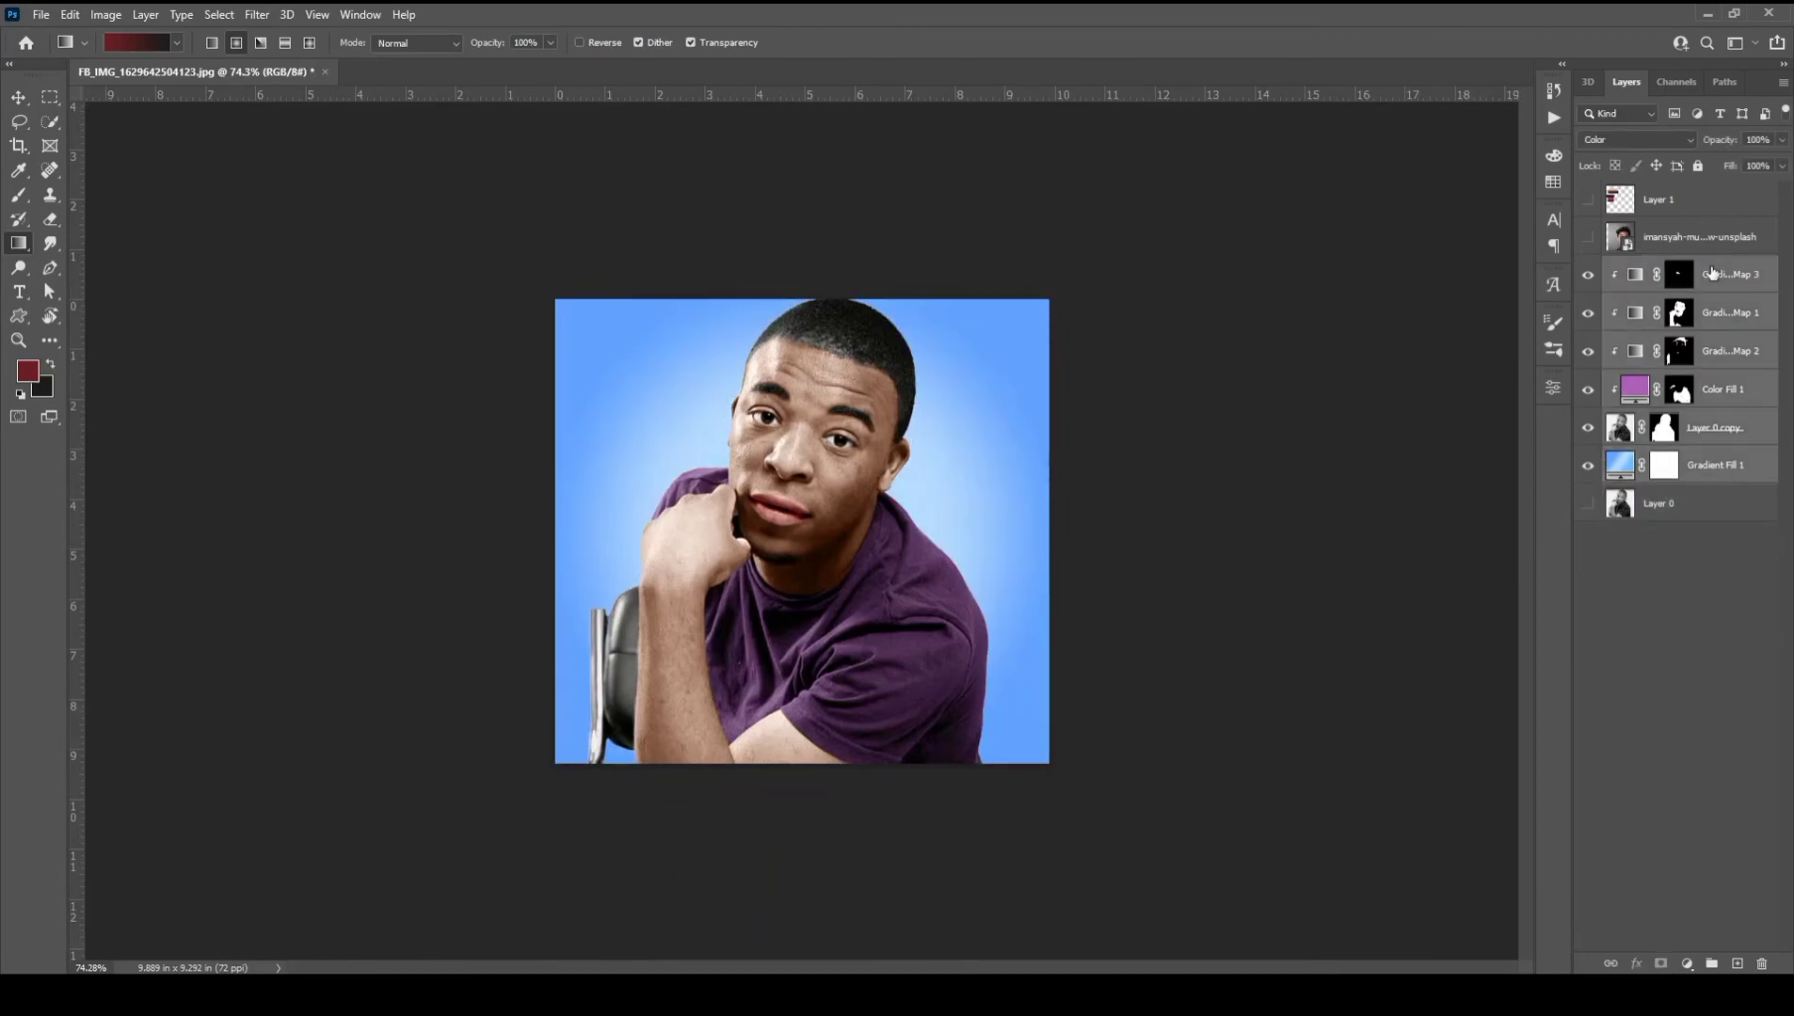
pyautogui.hotkey('ctrl', 'g')
# Toggle Group 1's visibility to compare the original and colourised portrait
pyautogui.click(1588, 268)
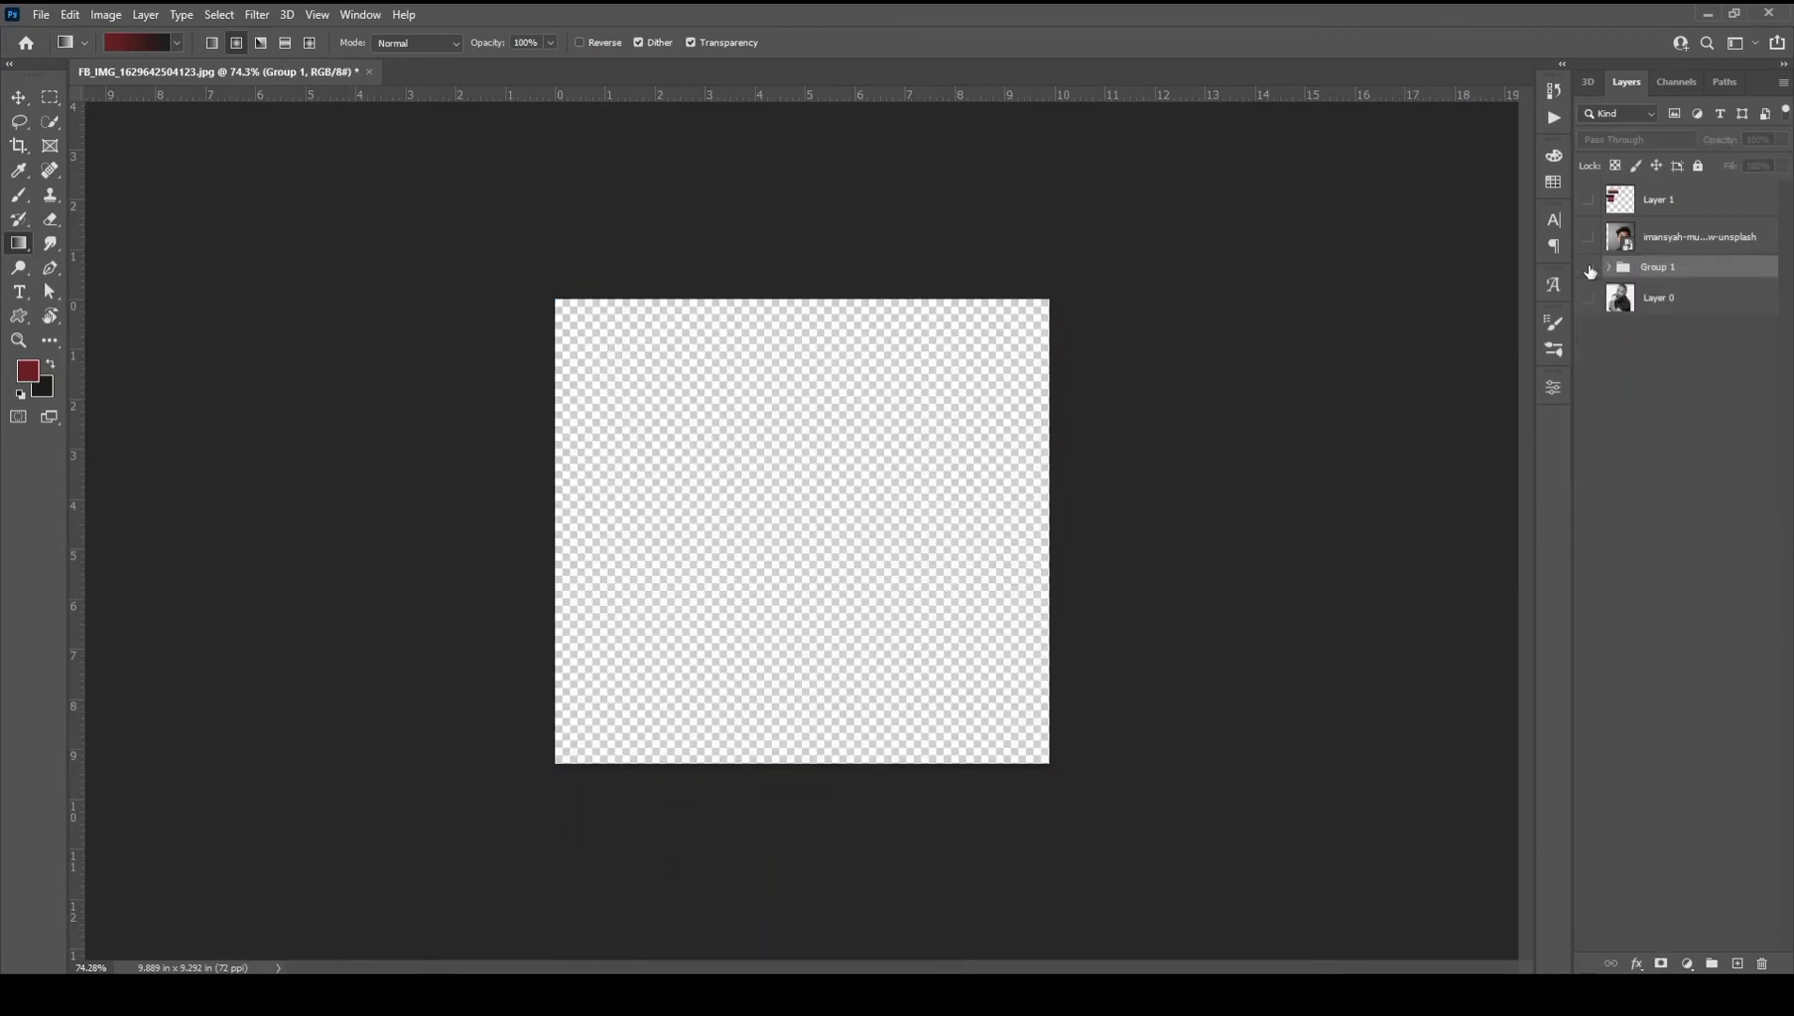
pyautogui.click(1590, 298)
pyautogui.click(1589, 268)
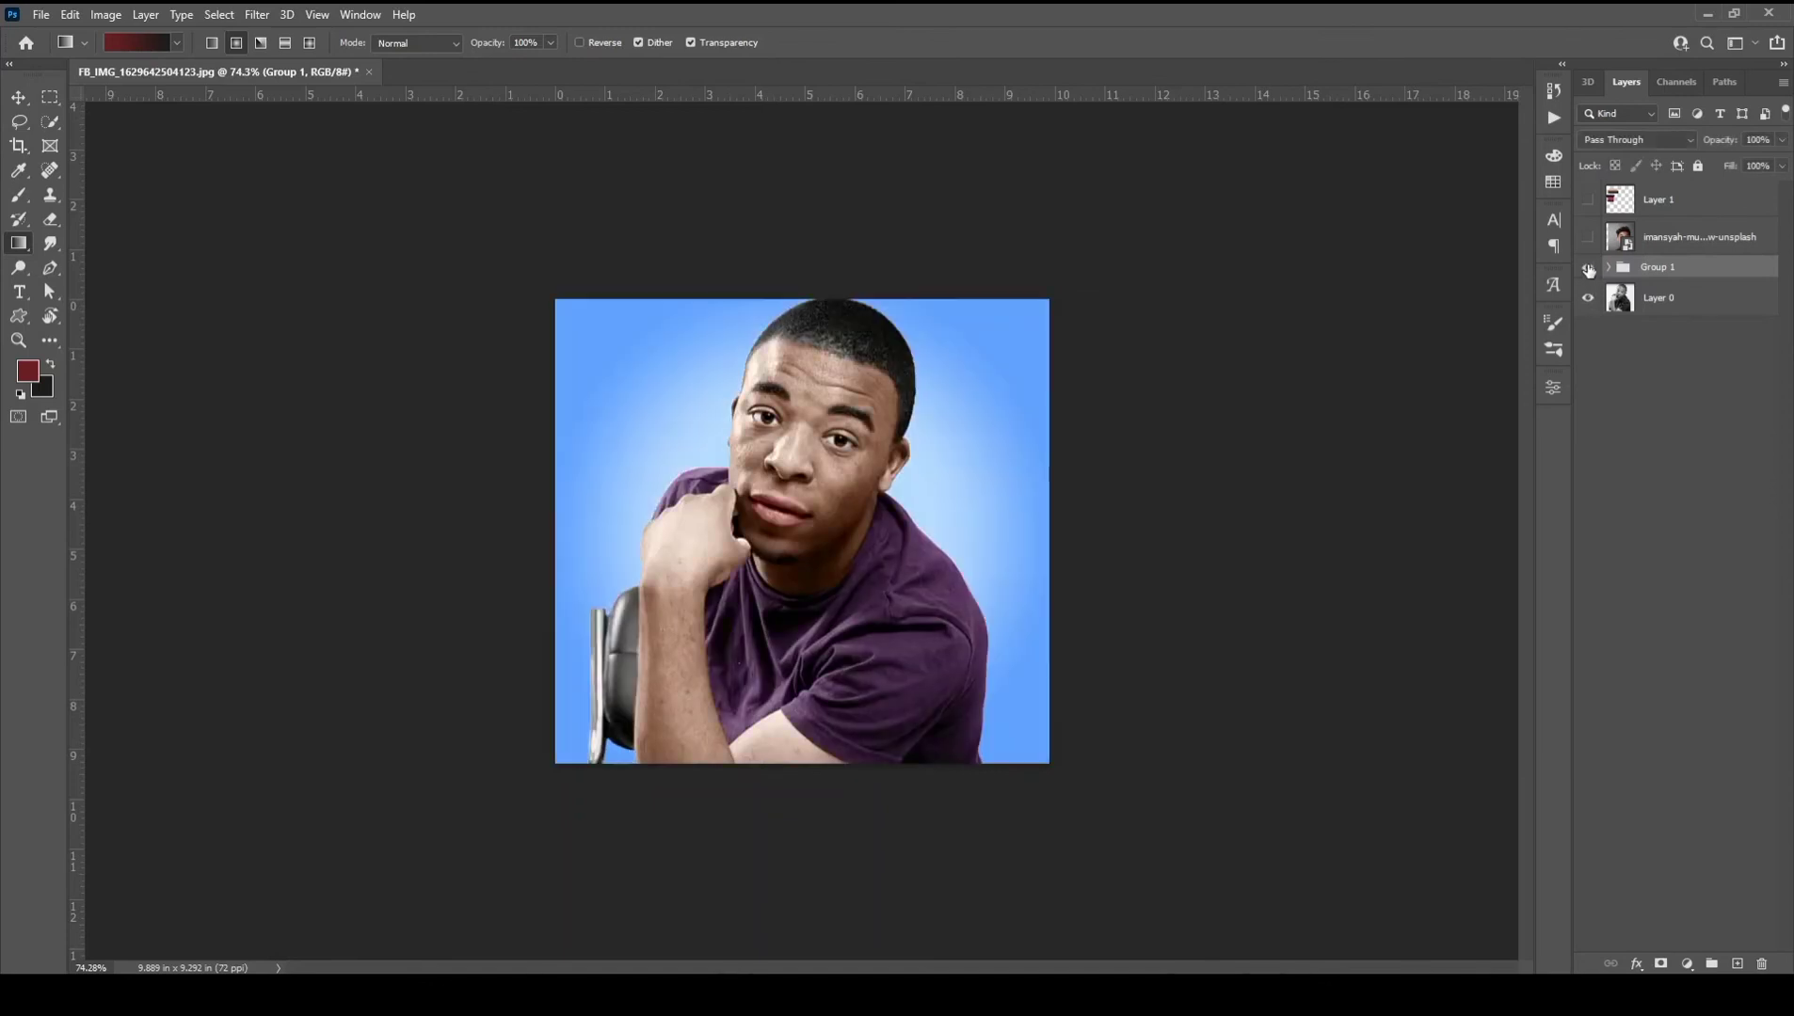
pyautogui.click(1588, 268)
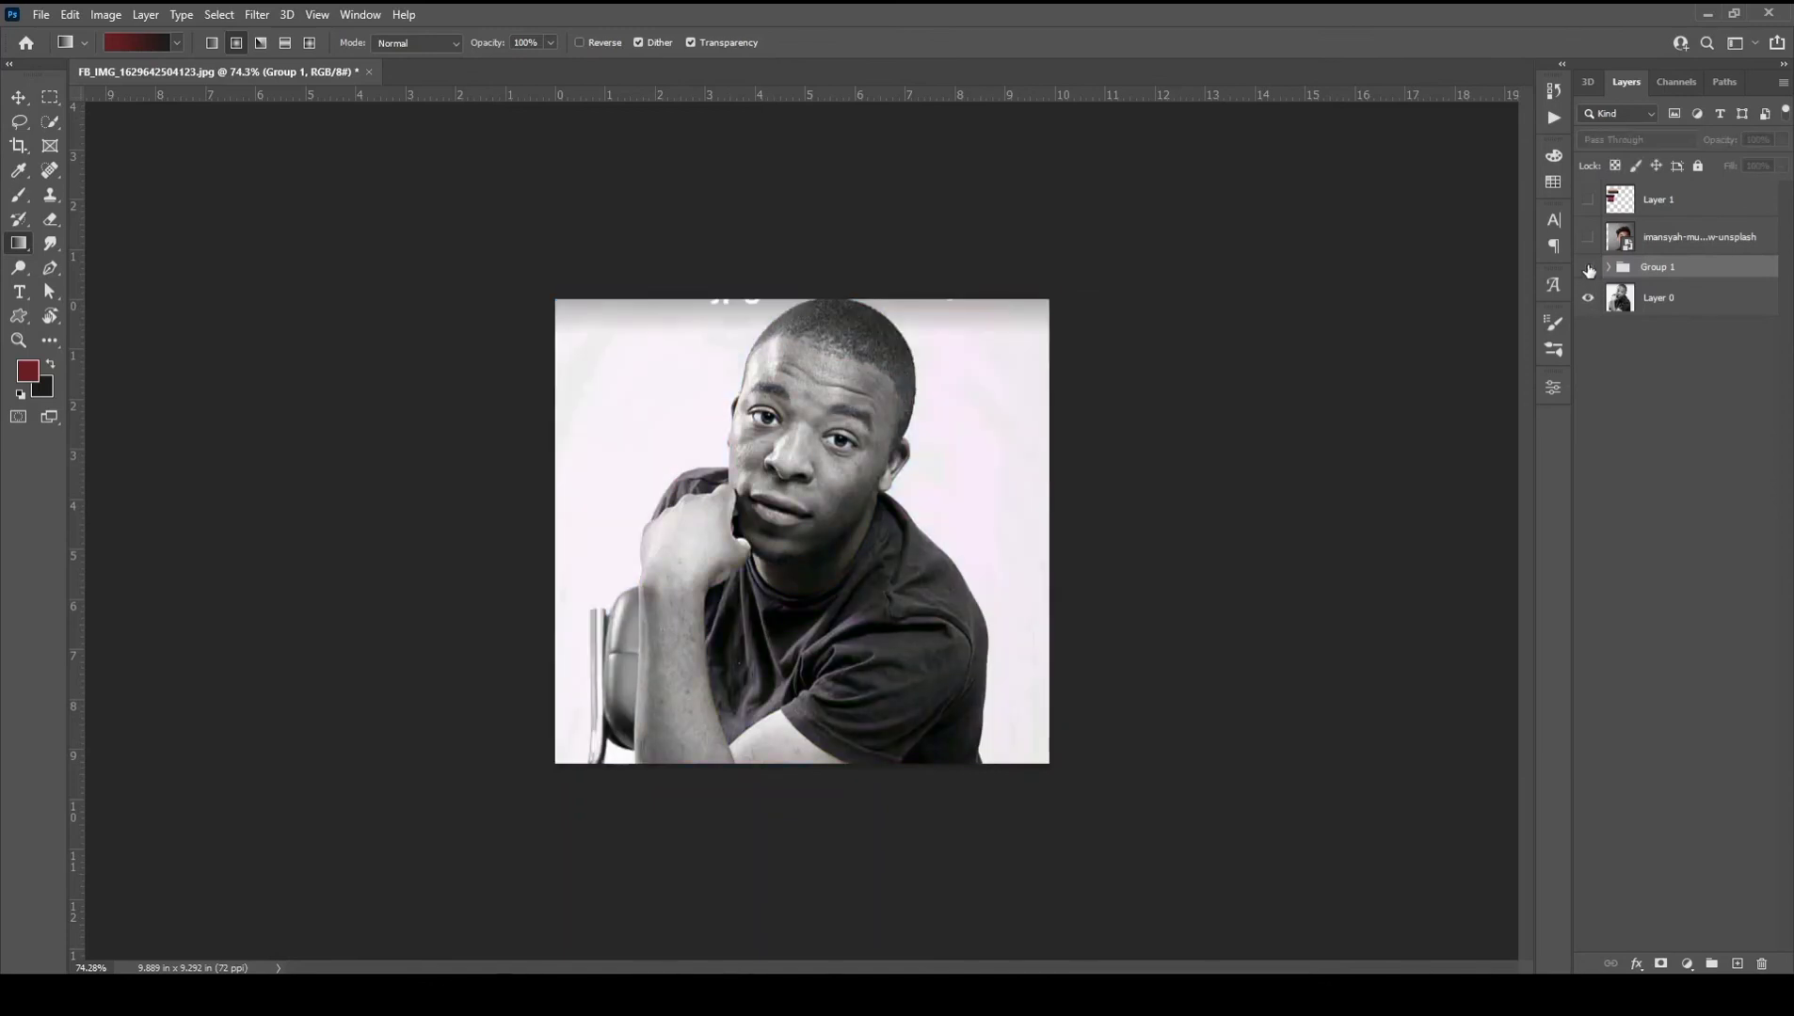
pyautogui.click(1588, 268)
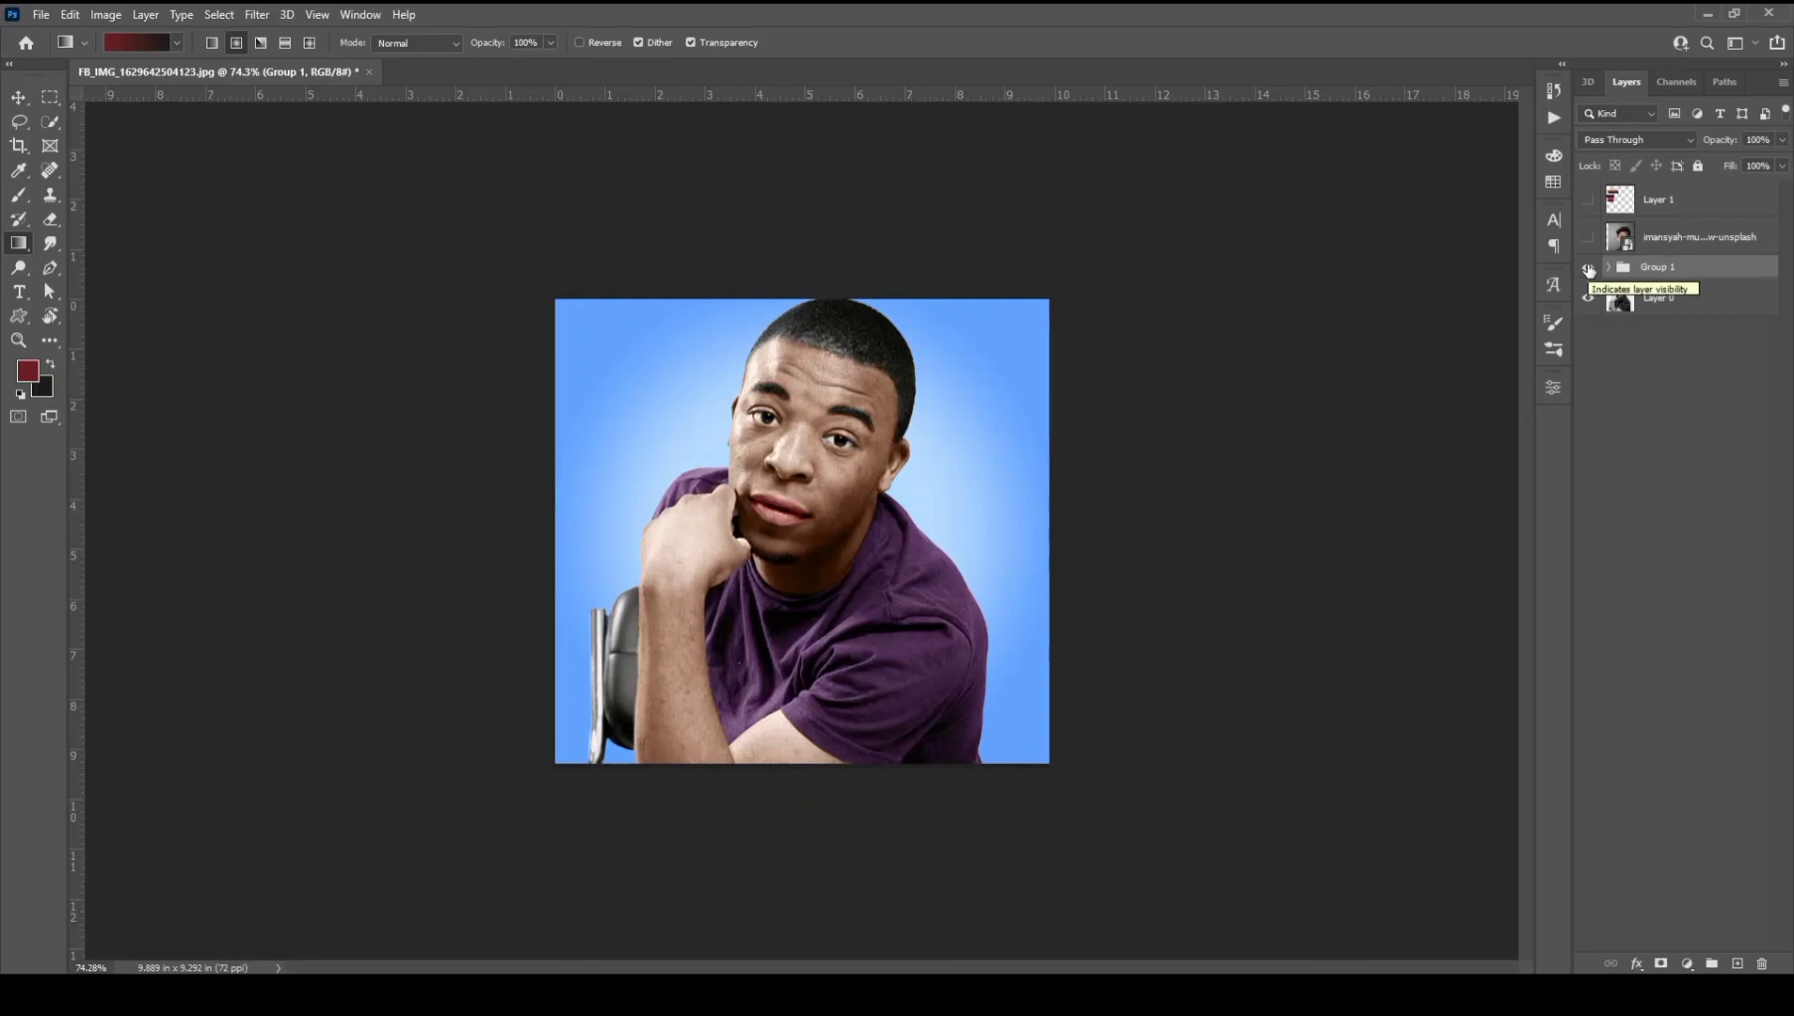